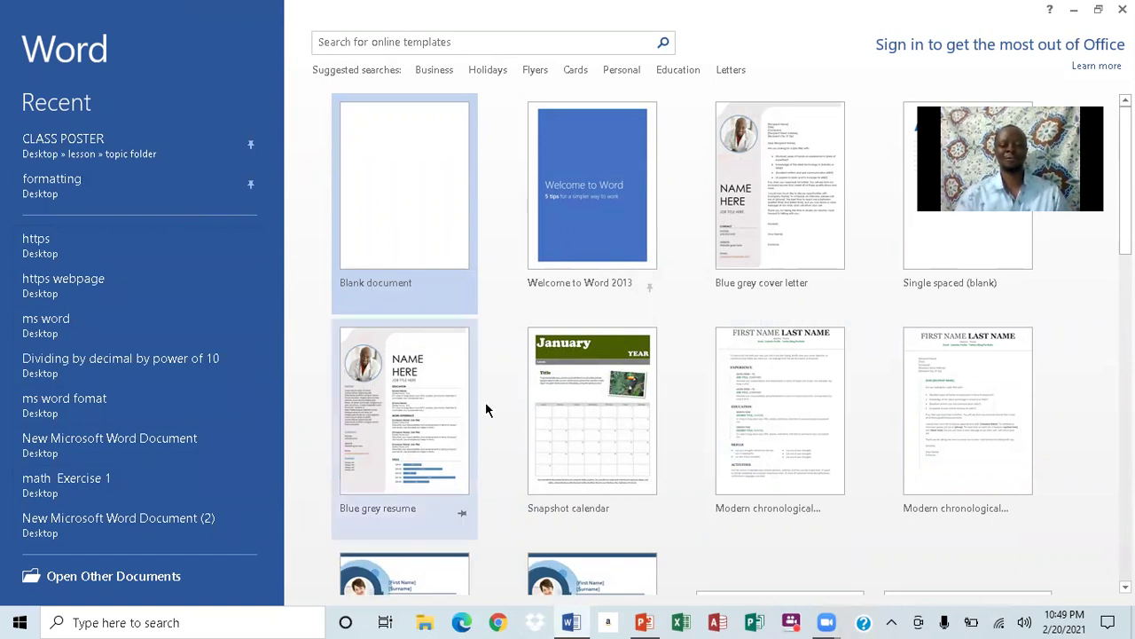
Create a blank document, check the MS Word formatting task list in the PowerPoint presentation, and return to the Word document
left_click(421, 208)
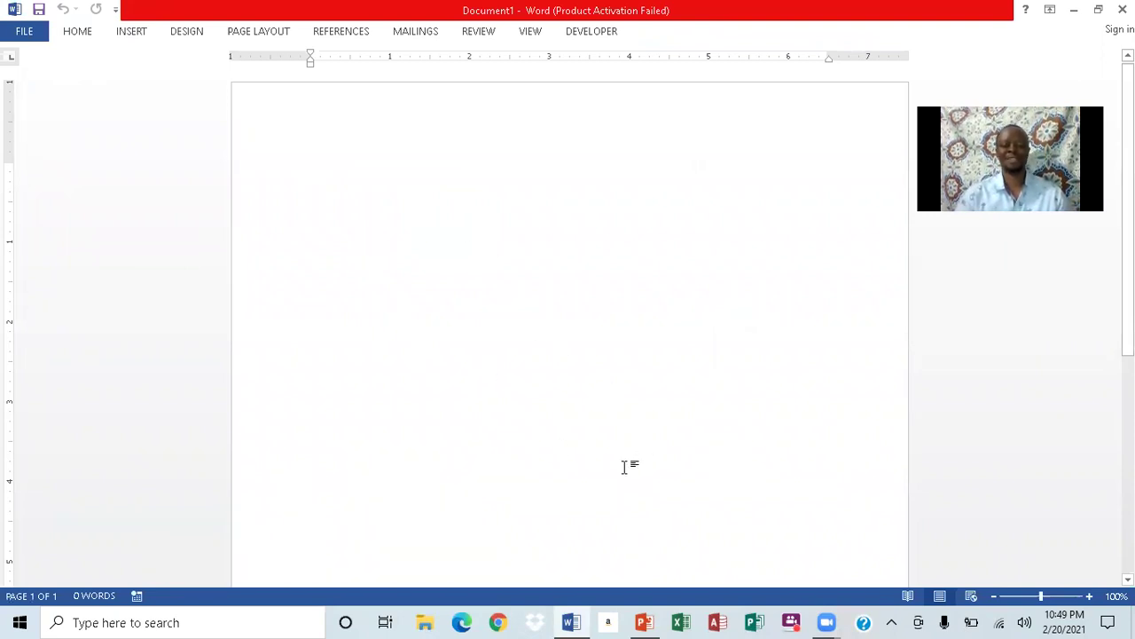
mouse_move(657, 619)
left_click(657, 544)
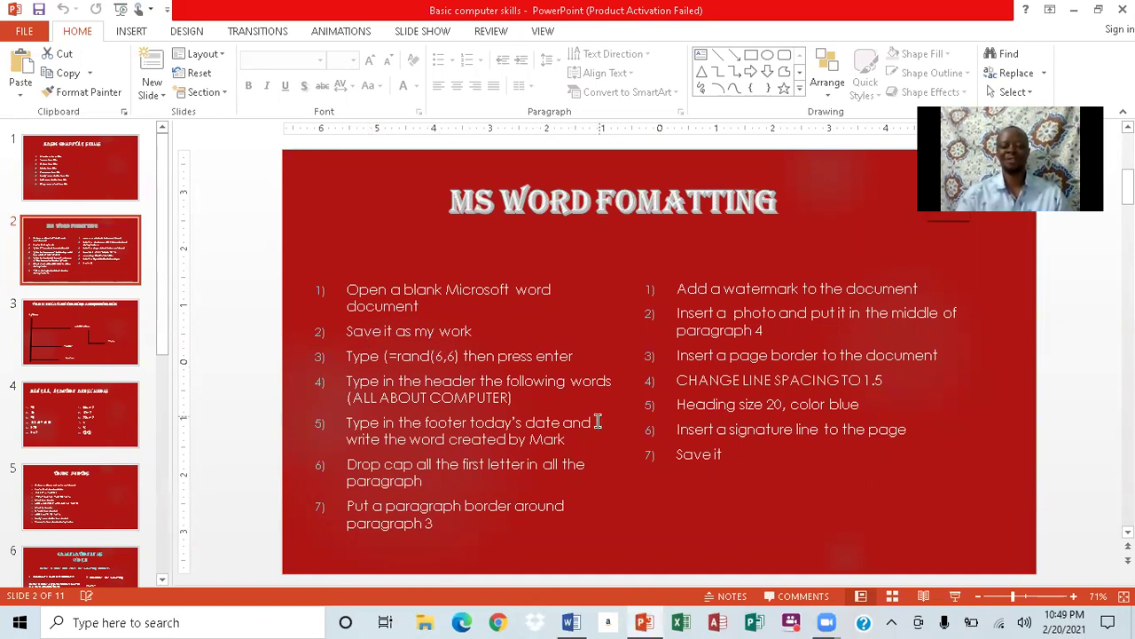
left_click(571, 621)
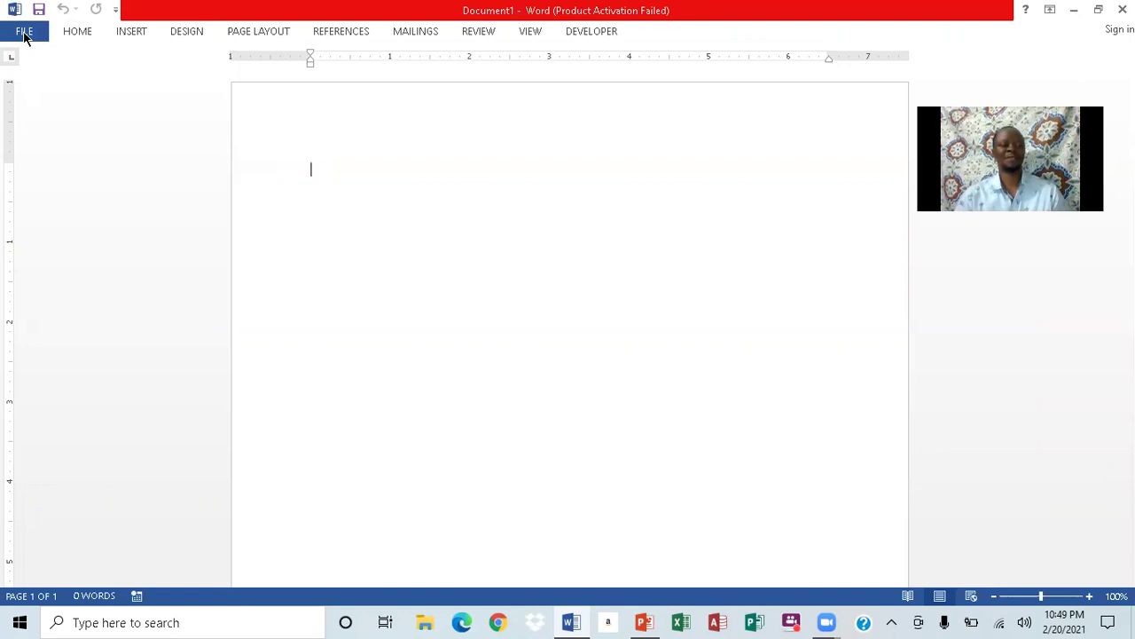
Save the blank document to the Desktop as a Word document named "My Work"
left_click(24, 34)
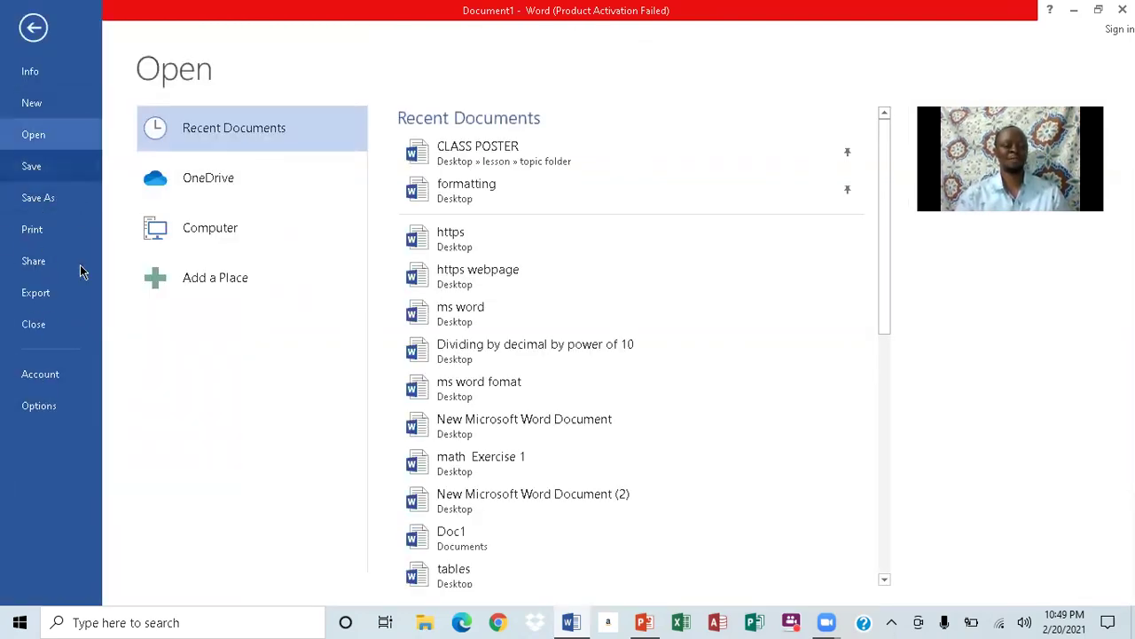
left_click(37, 202)
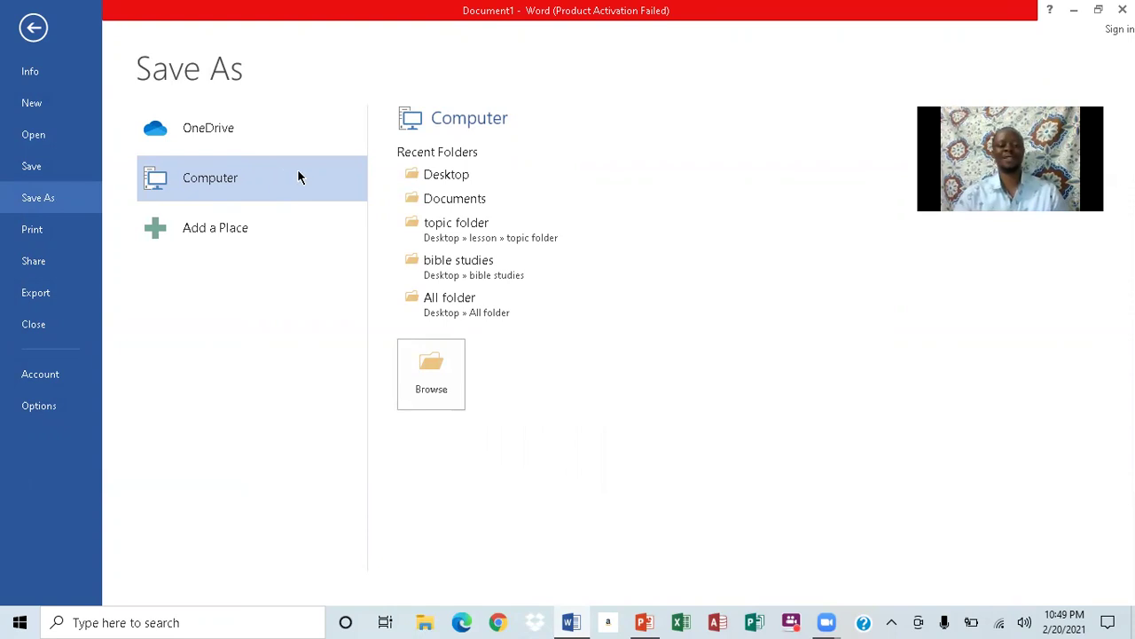
left_click(451, 172)
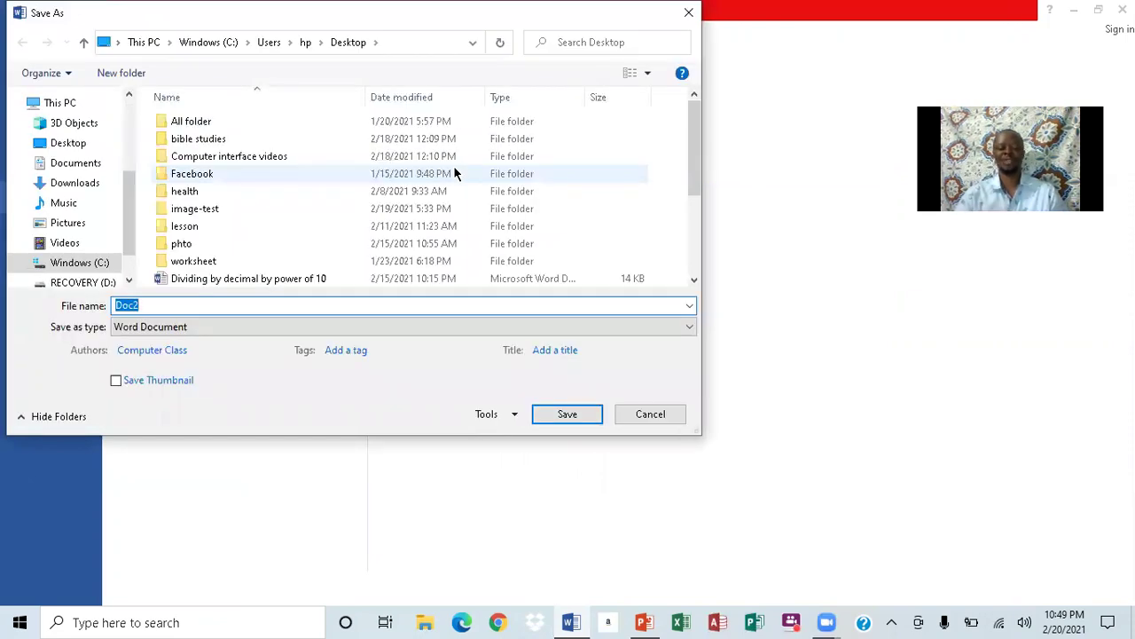
scroll(128, 98, "up", 3)
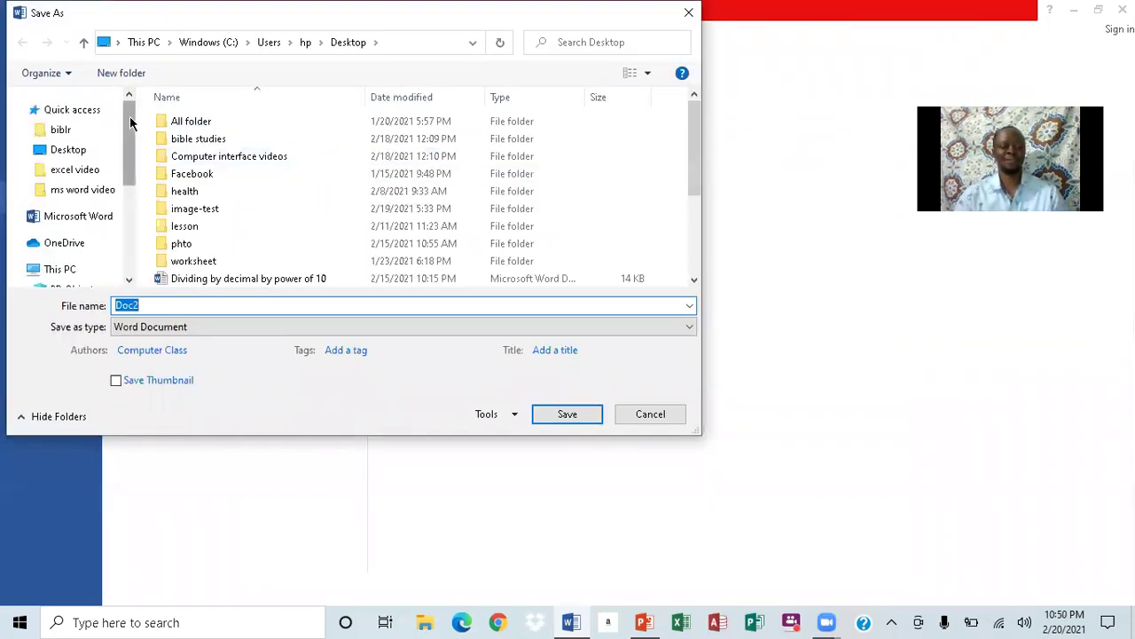
left_click(67, 149)
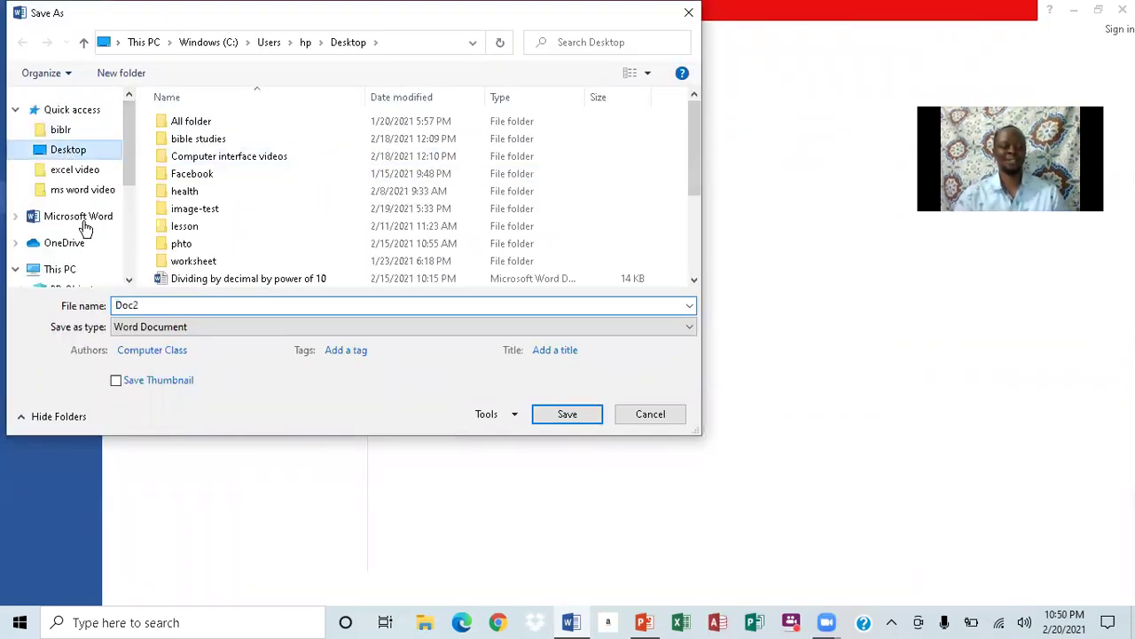
left_click(149, 305)
double_click(149, 305)
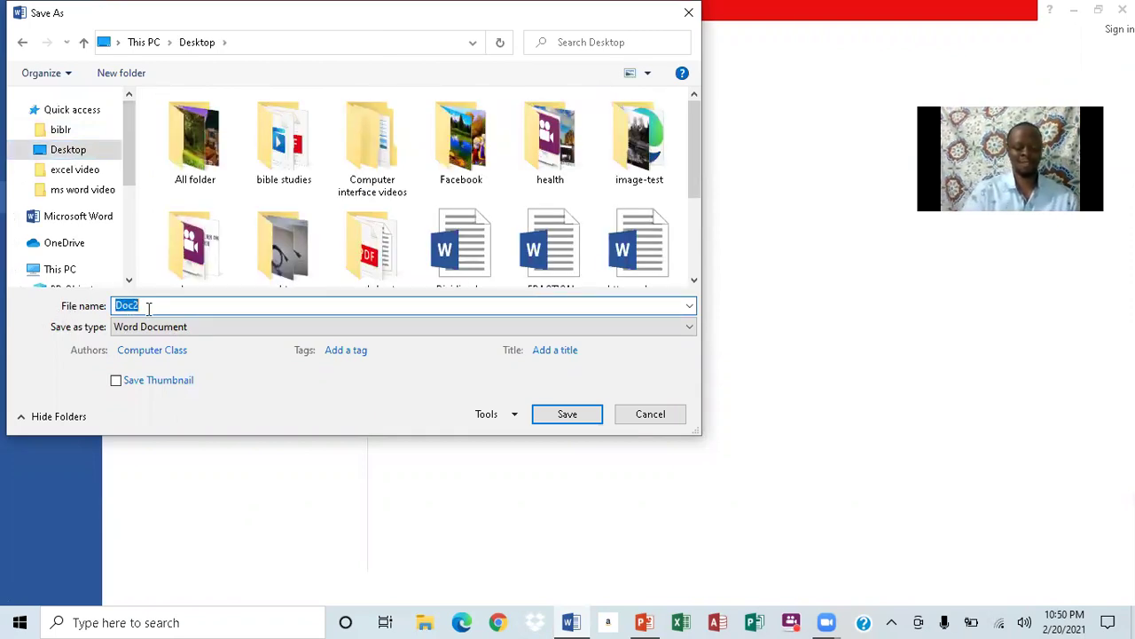
type("M")
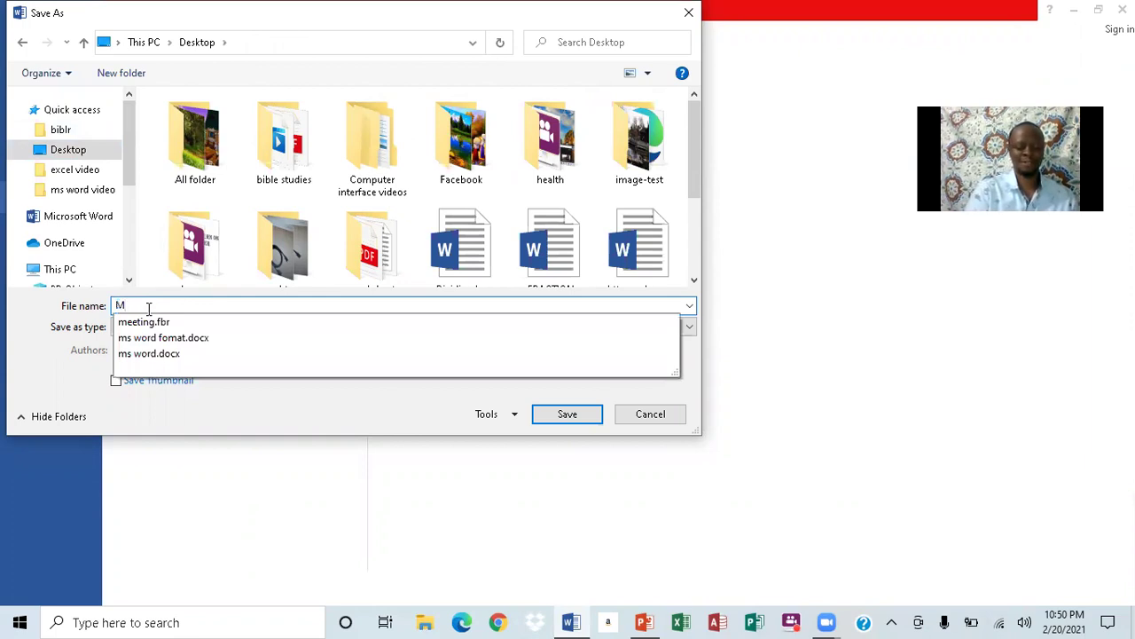
type("y Work")
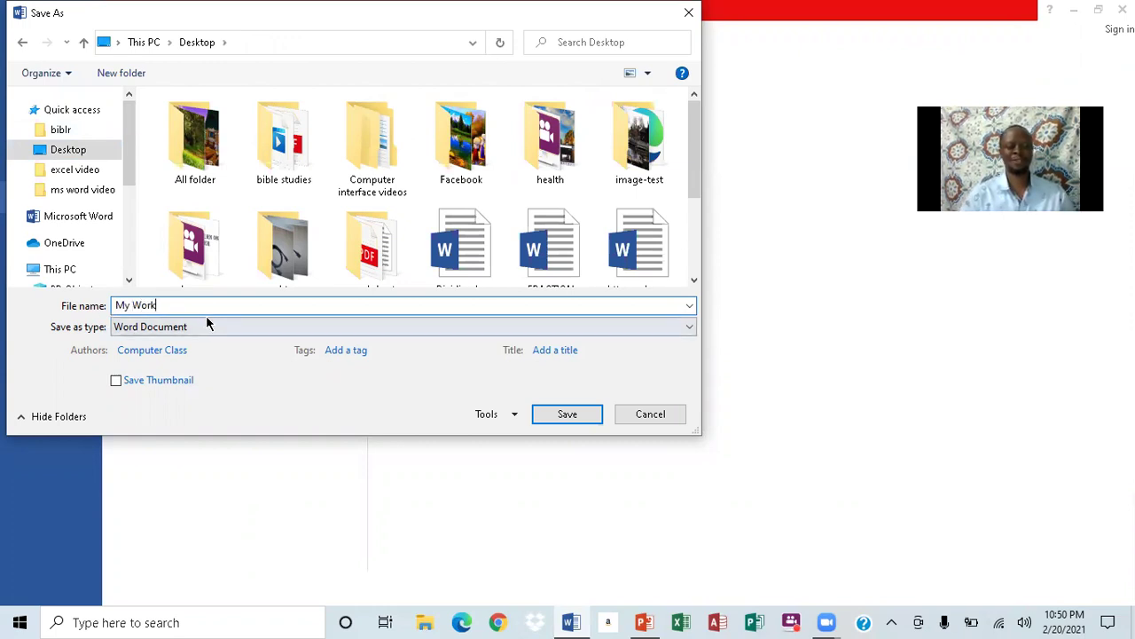
left_click(568, 416)
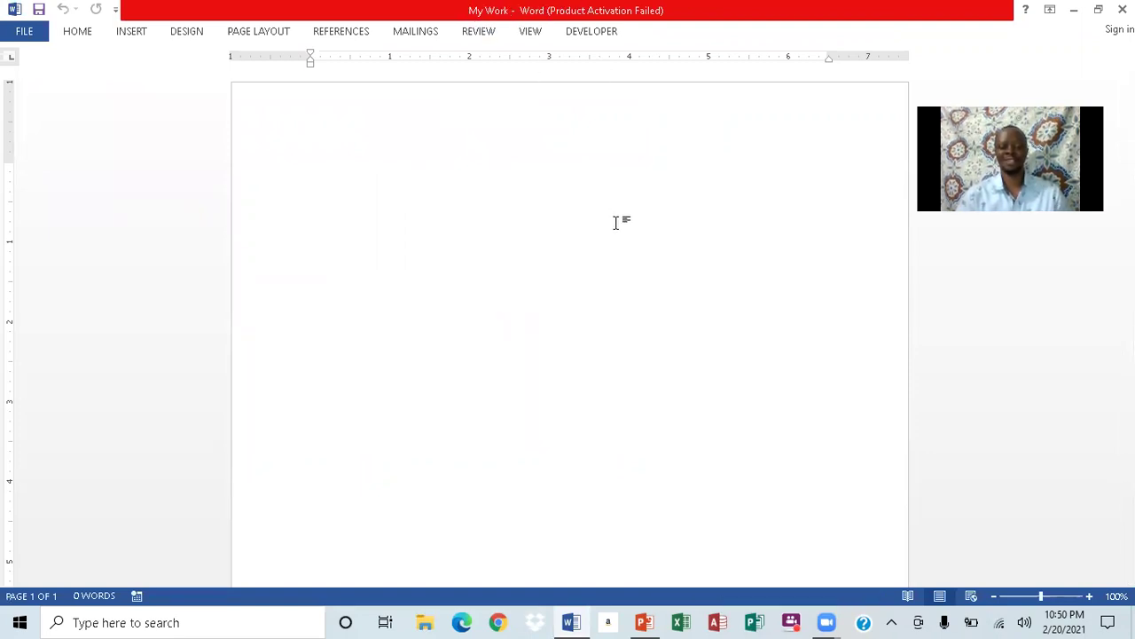
Check the next task in the PowerPoint slide and fill the Word document with sample text using =rand(6,6)
mouse_move(639, 621)
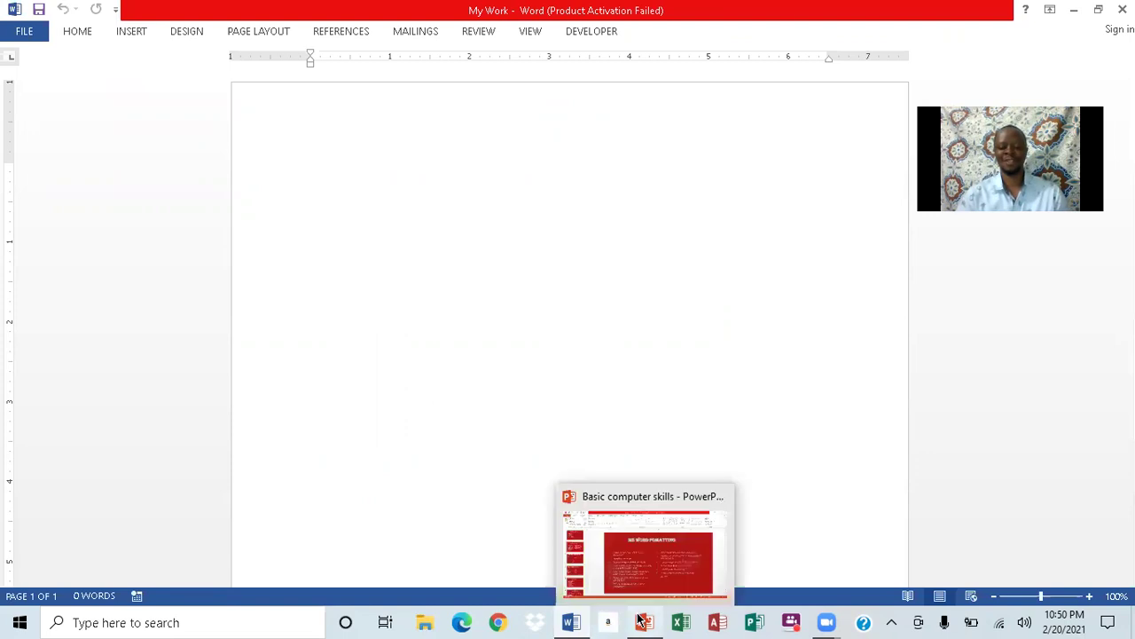
left_click(647, 558)
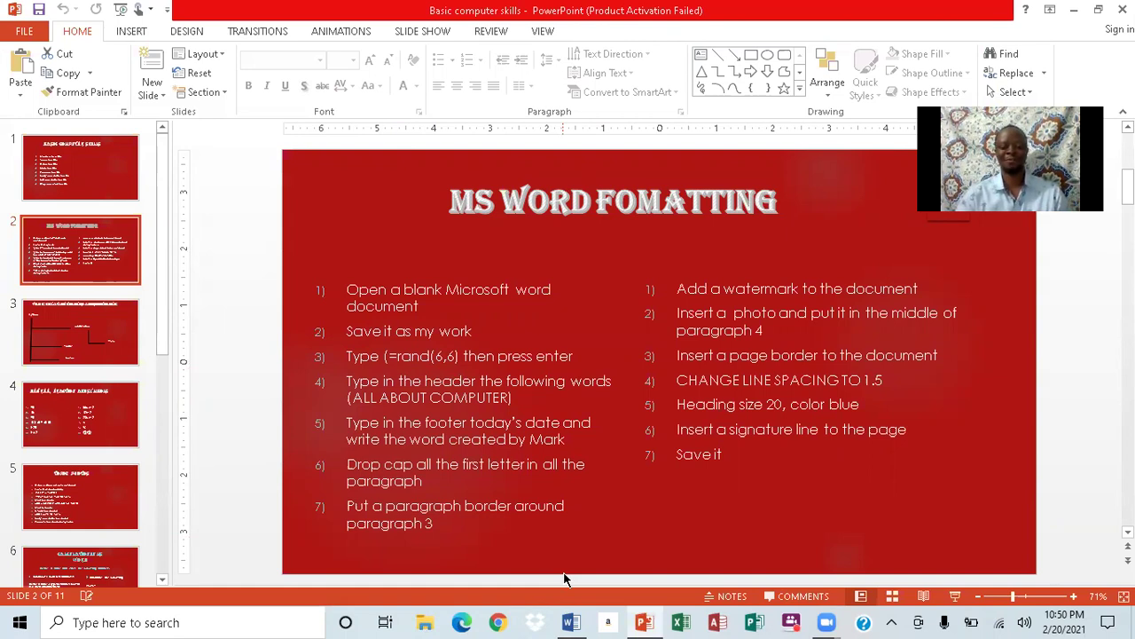
key("alt+Tab")
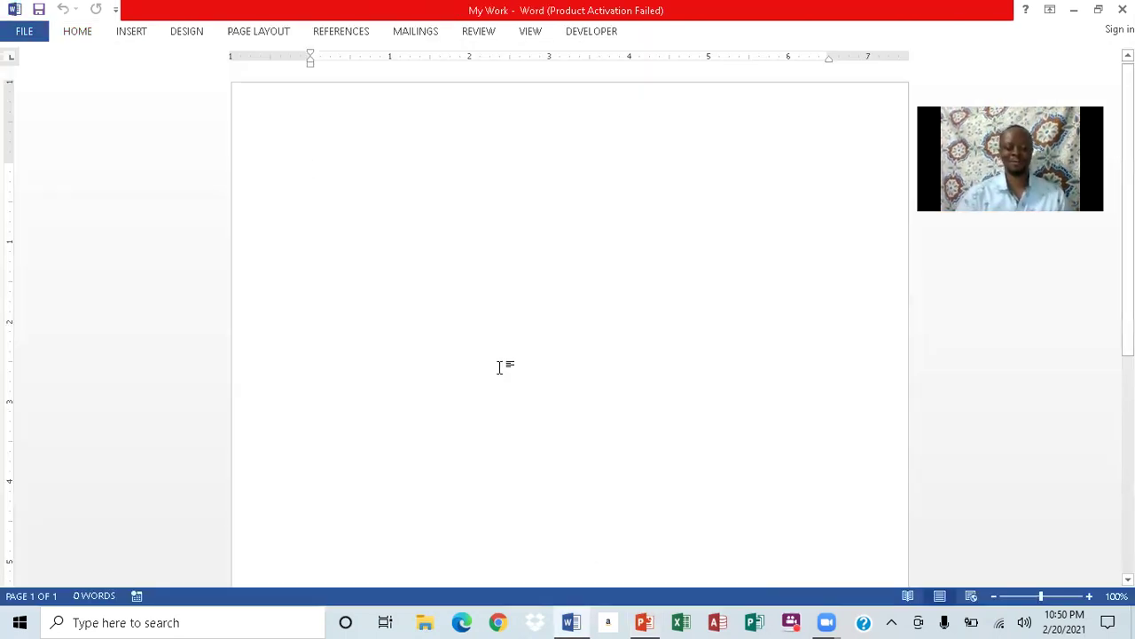
type("=")
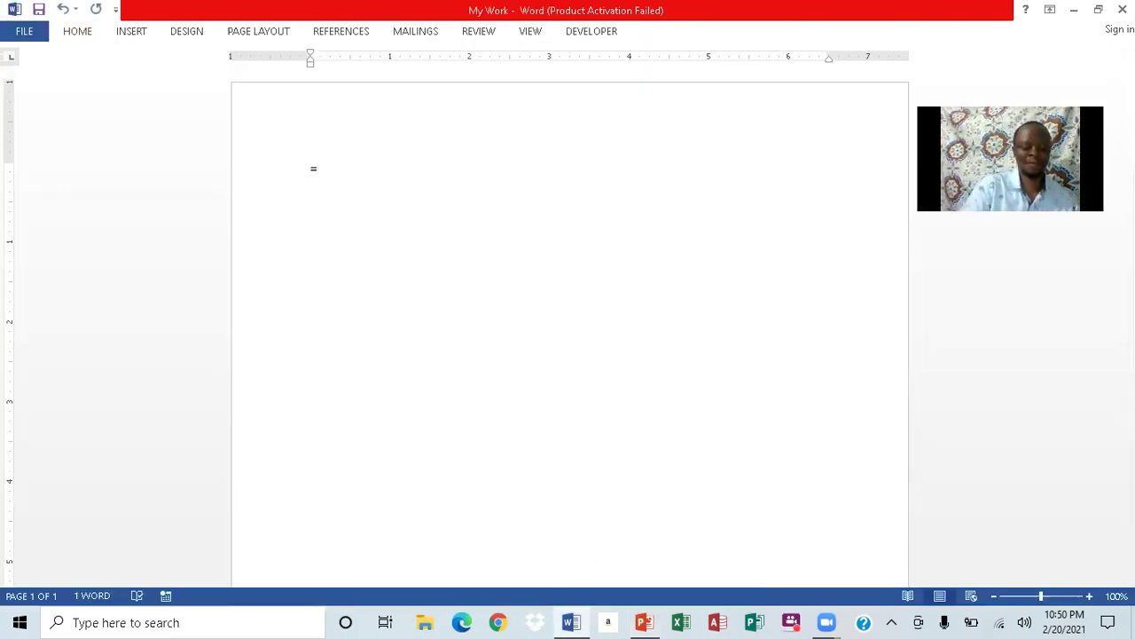
type("rand(6,6")
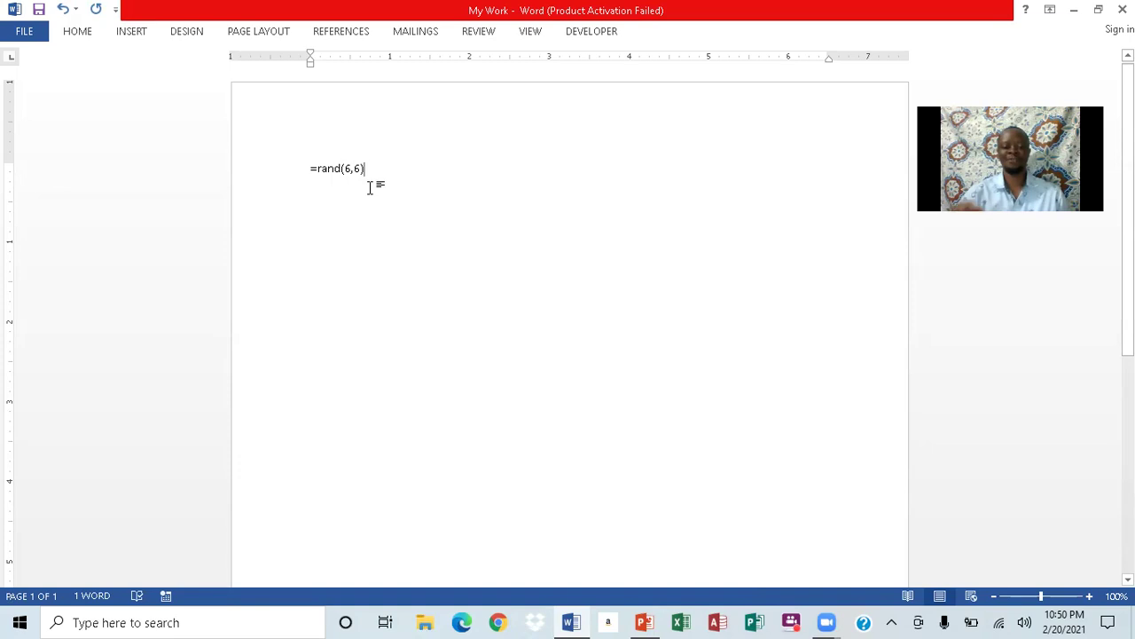
key("Return")
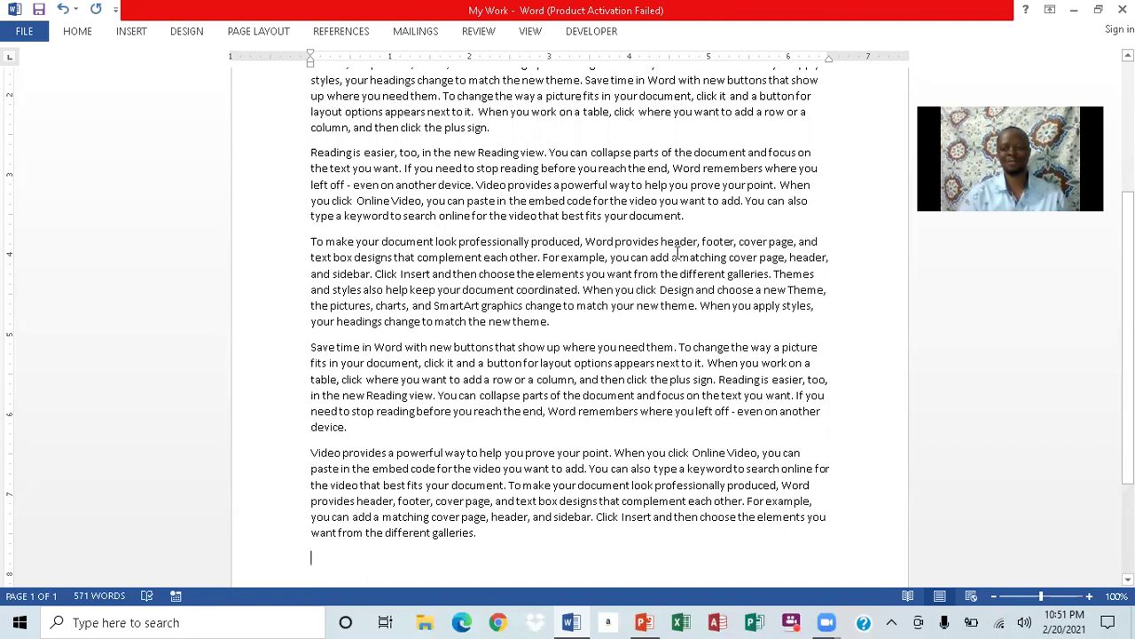
scroll(935, 310, "up", 15)
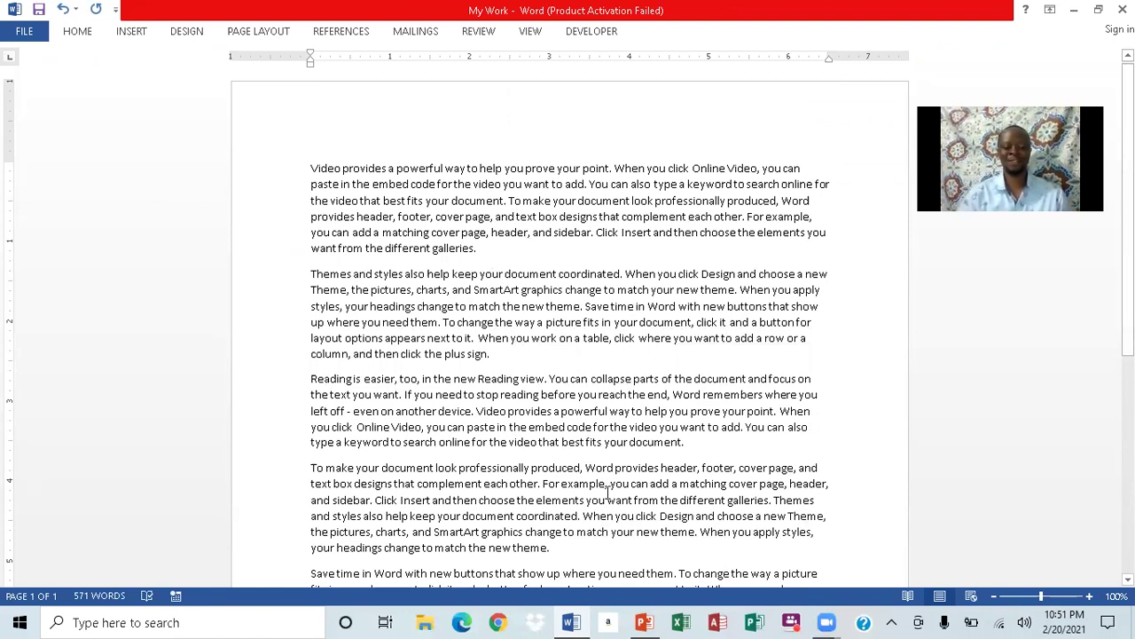
Check the header task in PowerPoint and add a Blank header reading "All about Computer" to the Word document
left_click(645, 622)
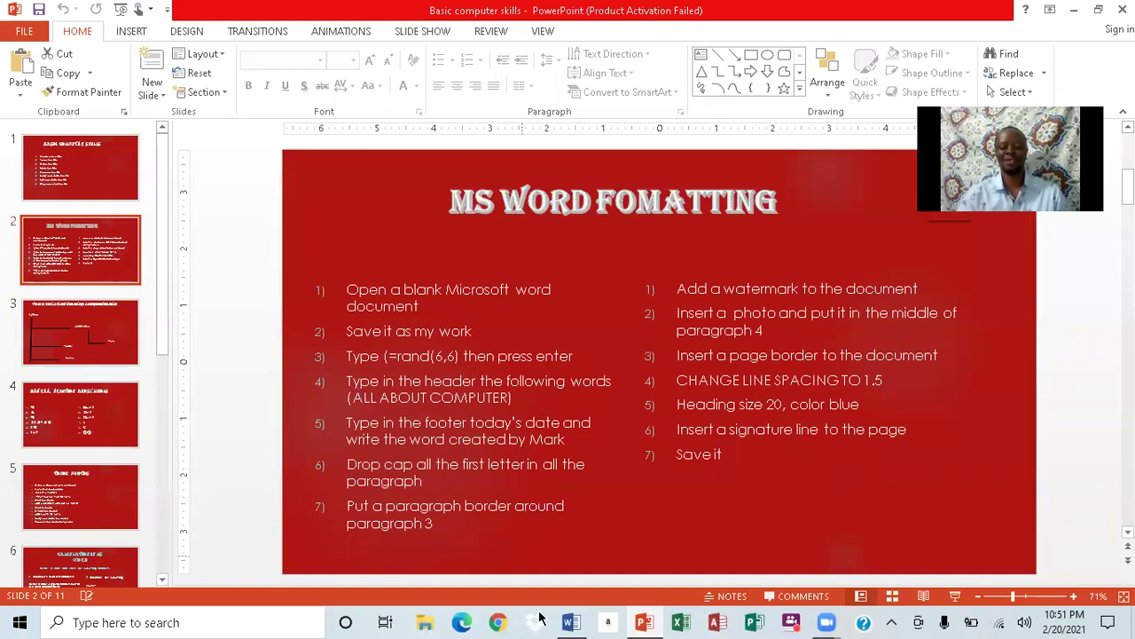
left_click(571, 622)
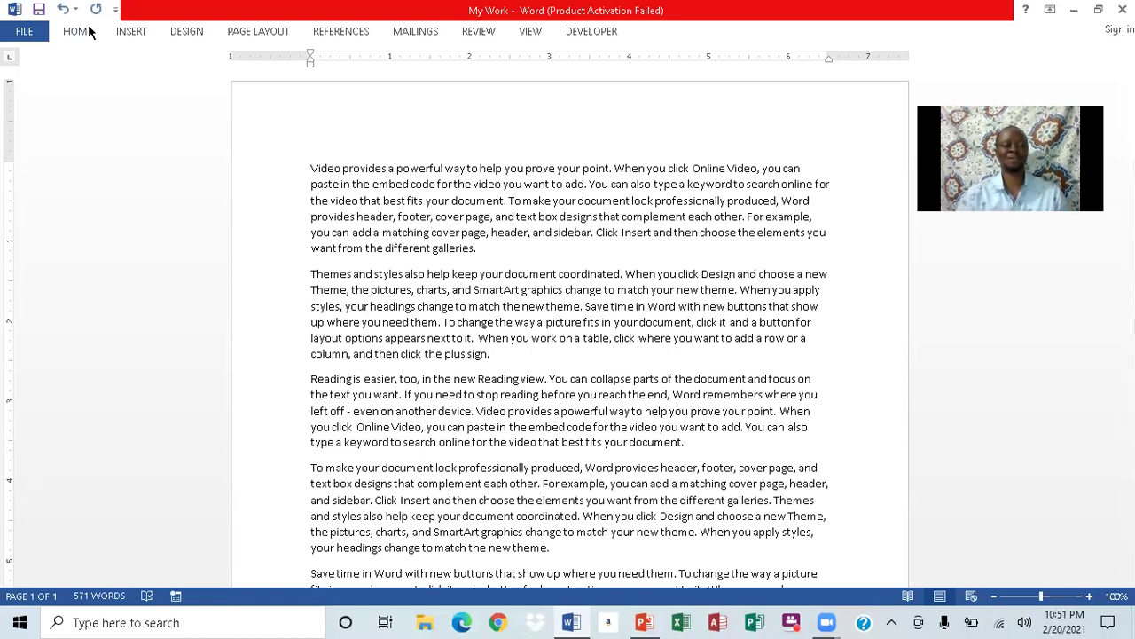
left_click(138, 35)
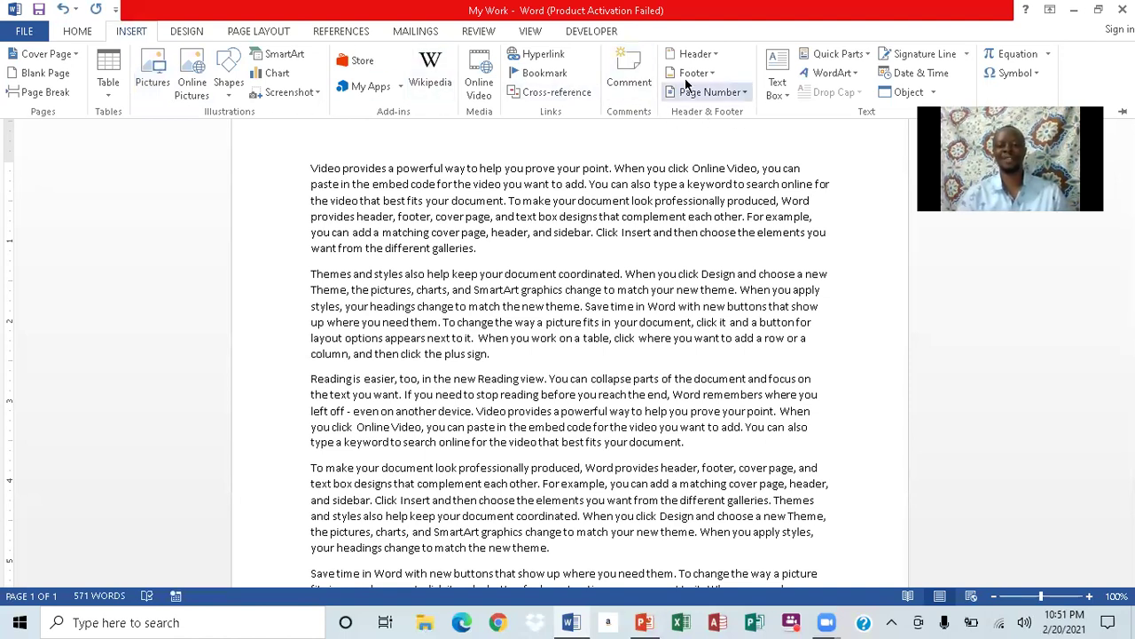
left_click(717, 54)
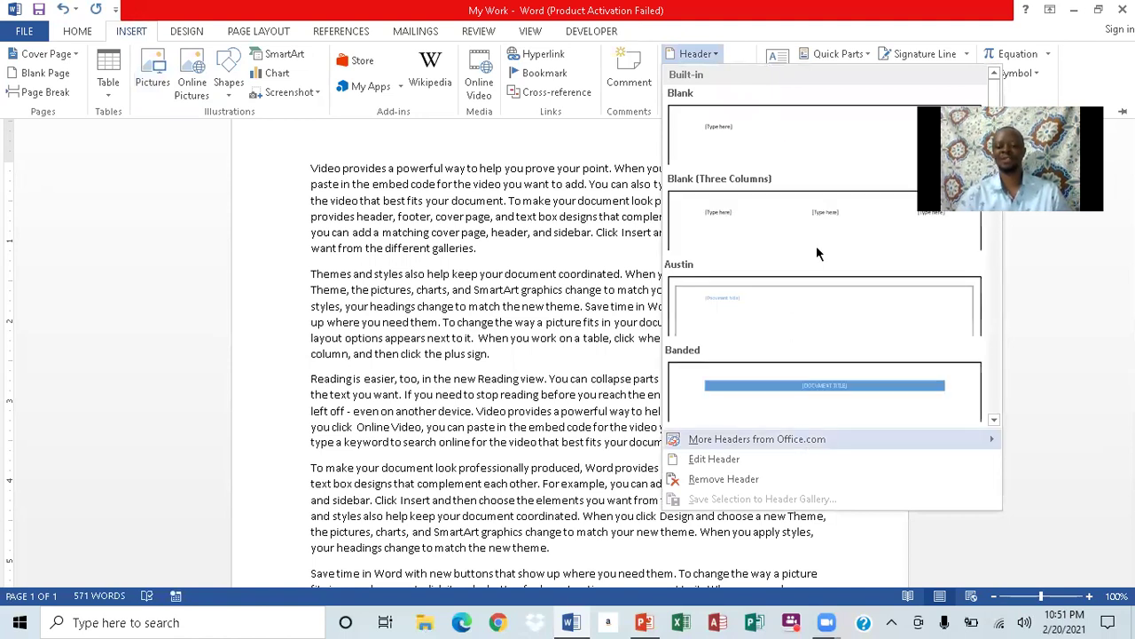
left_click(750, 127)
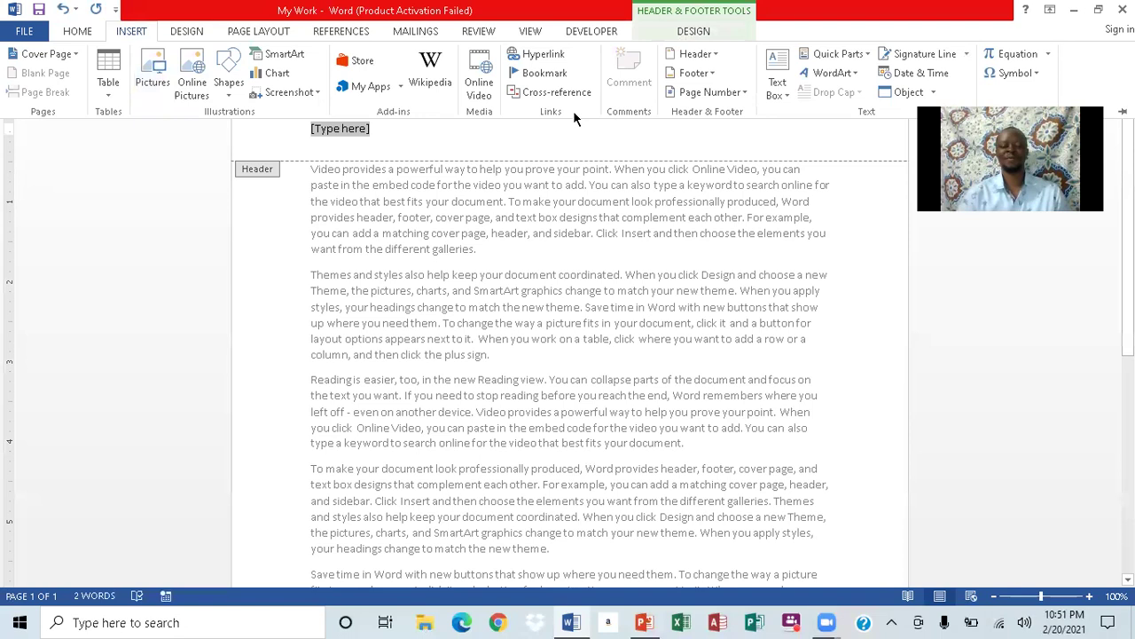
left_click(339, 135)
type("All")
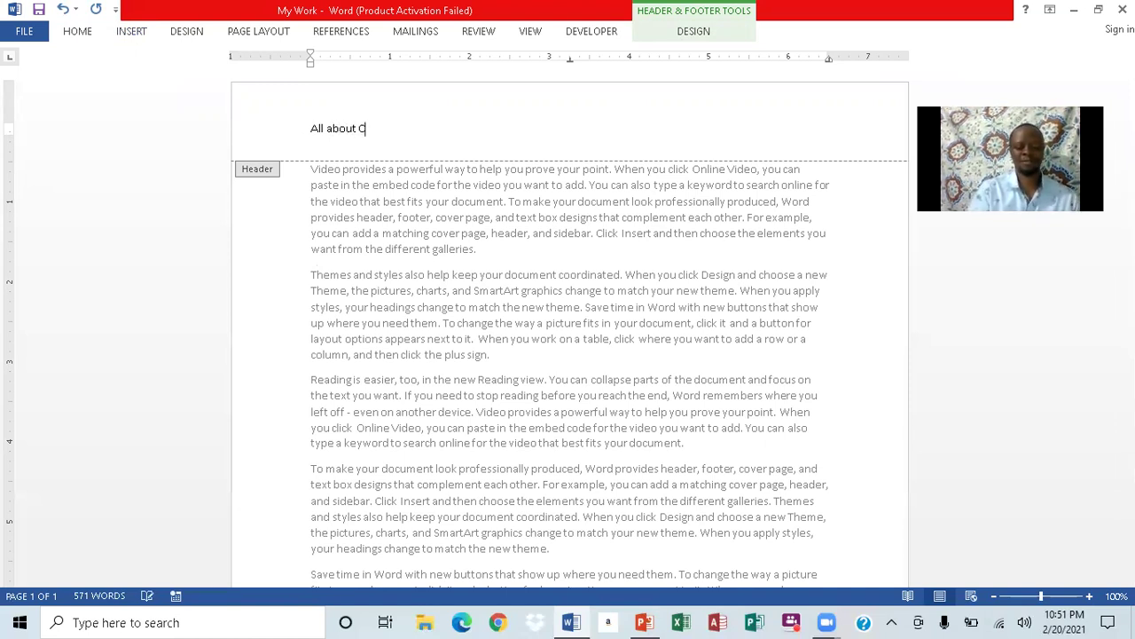
type("about Computer")
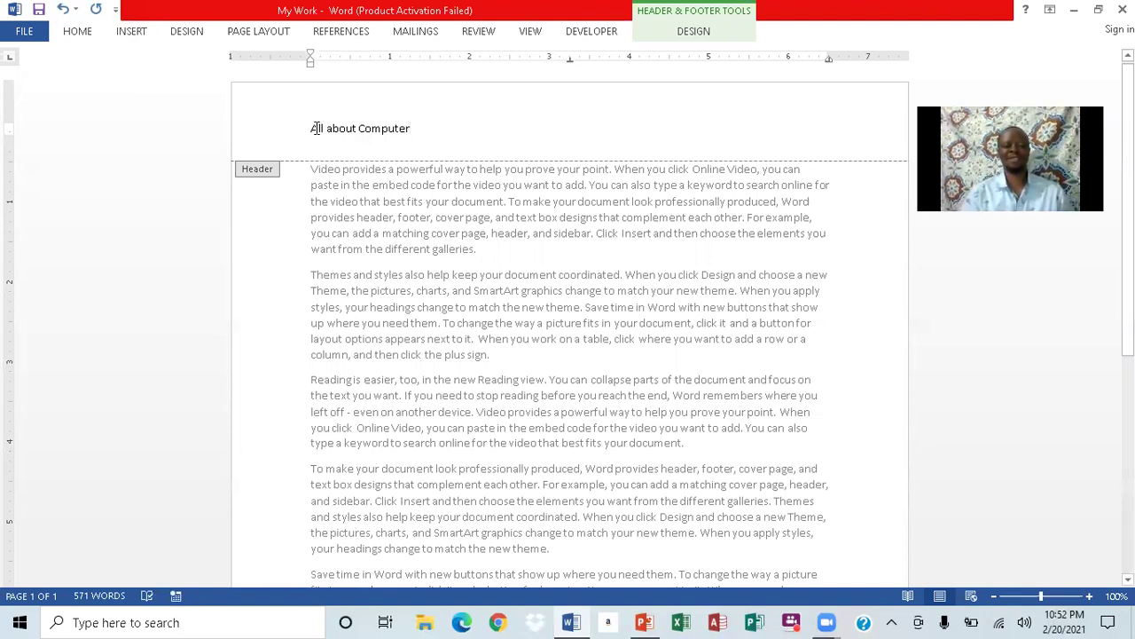
Format the header text "All about Computer" as bold, size 18, in standard purple
left_click_drag(308, 129, 401, 135)
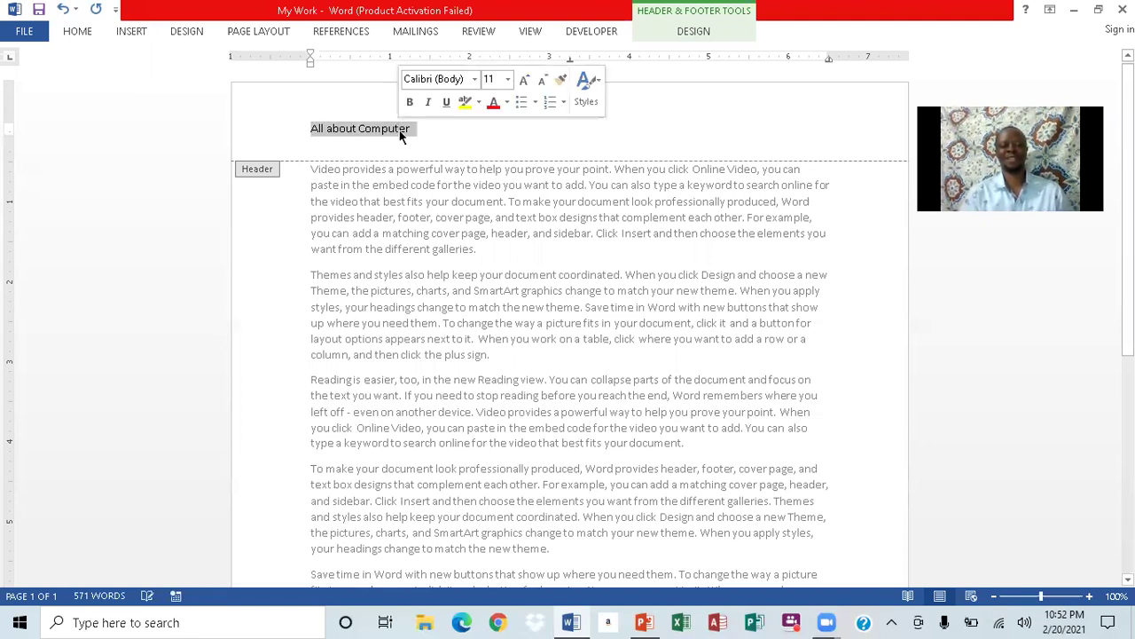
left_click(509, 81)
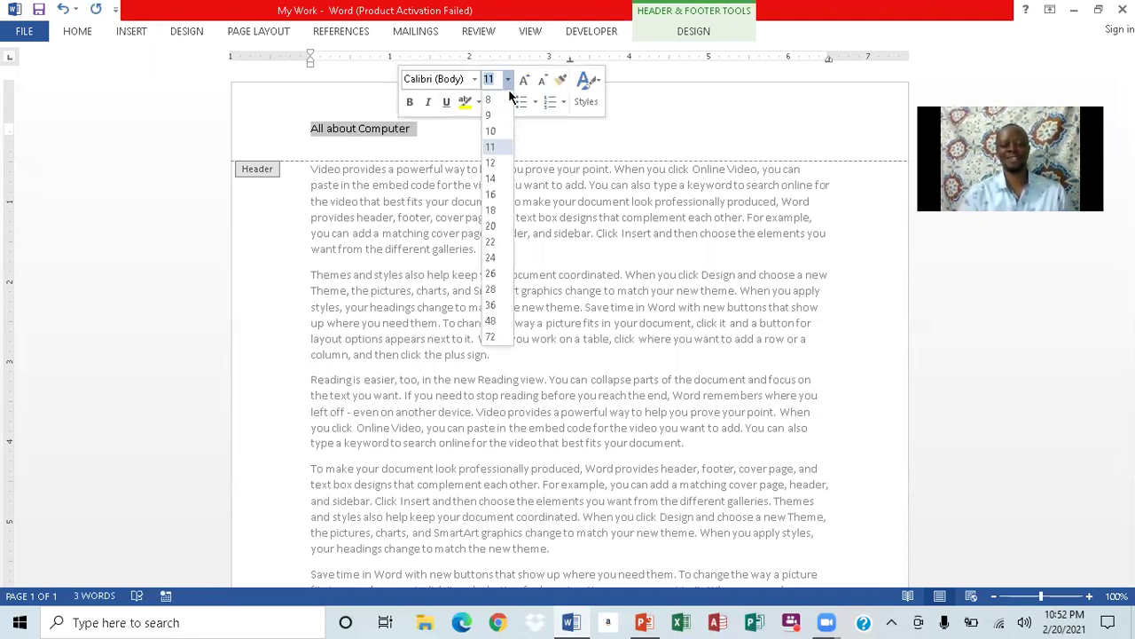
left_click(490, 211)
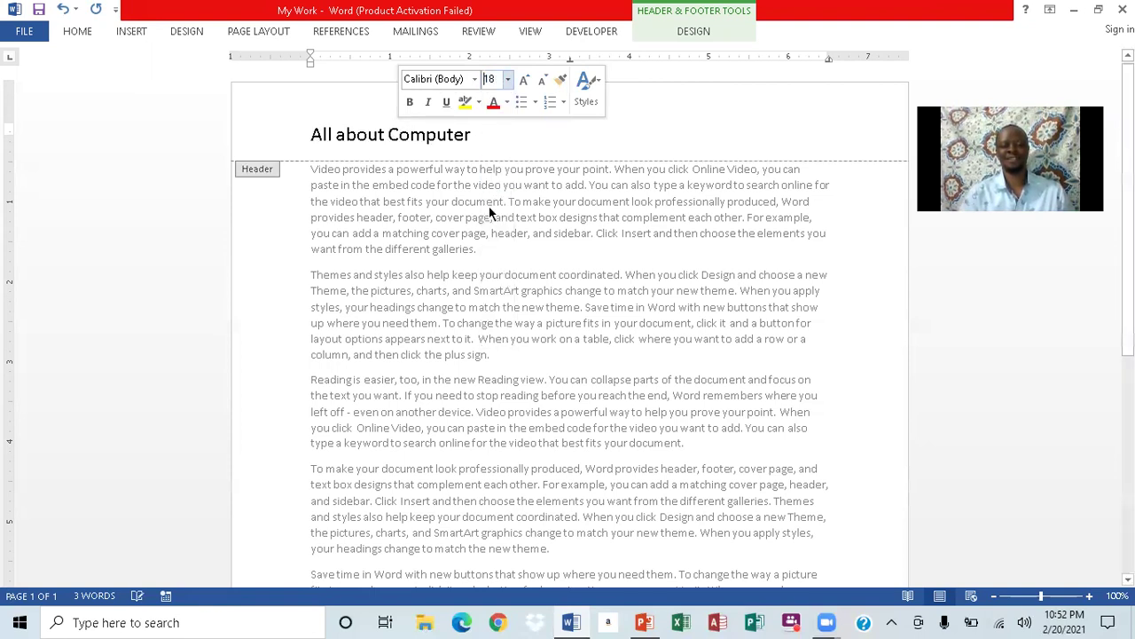
left_click(506, 103)
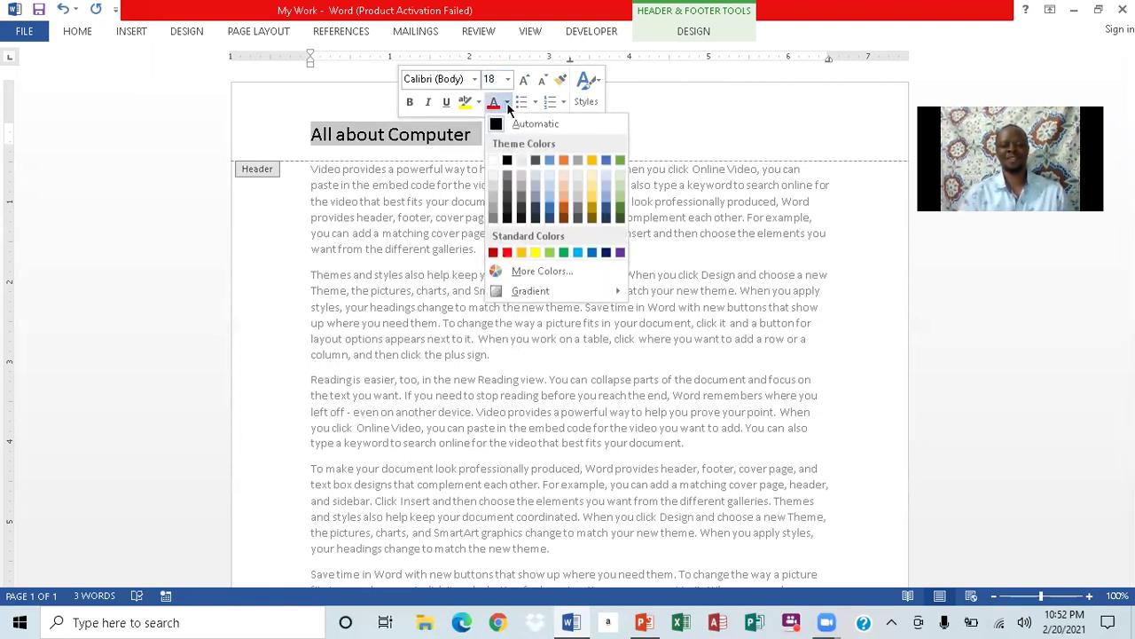
left_click(618, 253)
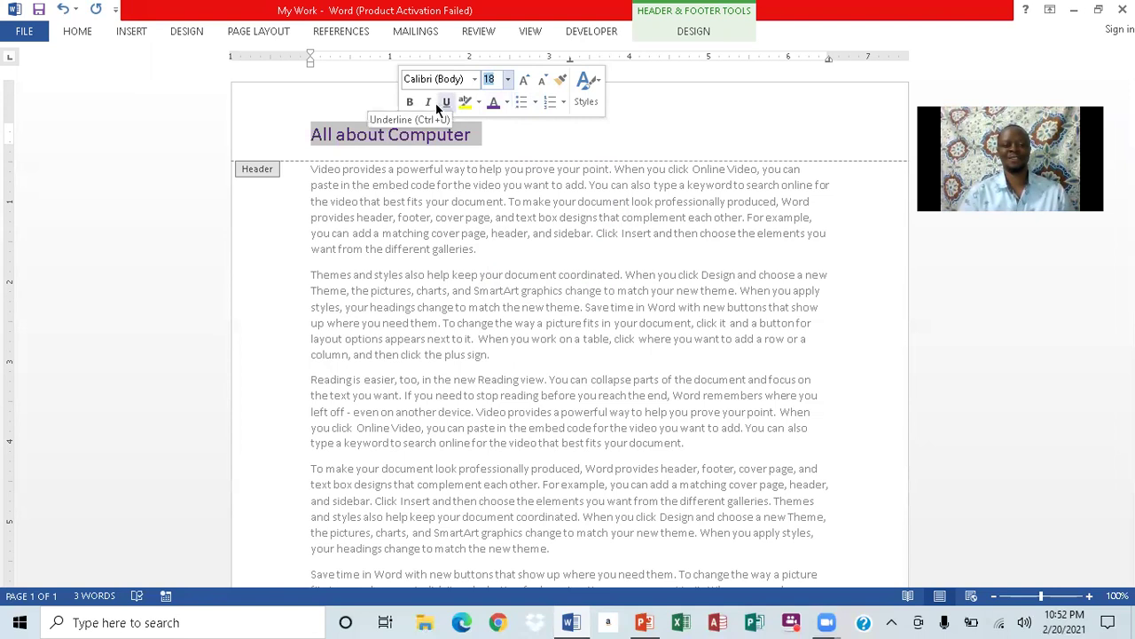
left_click(409, 104)
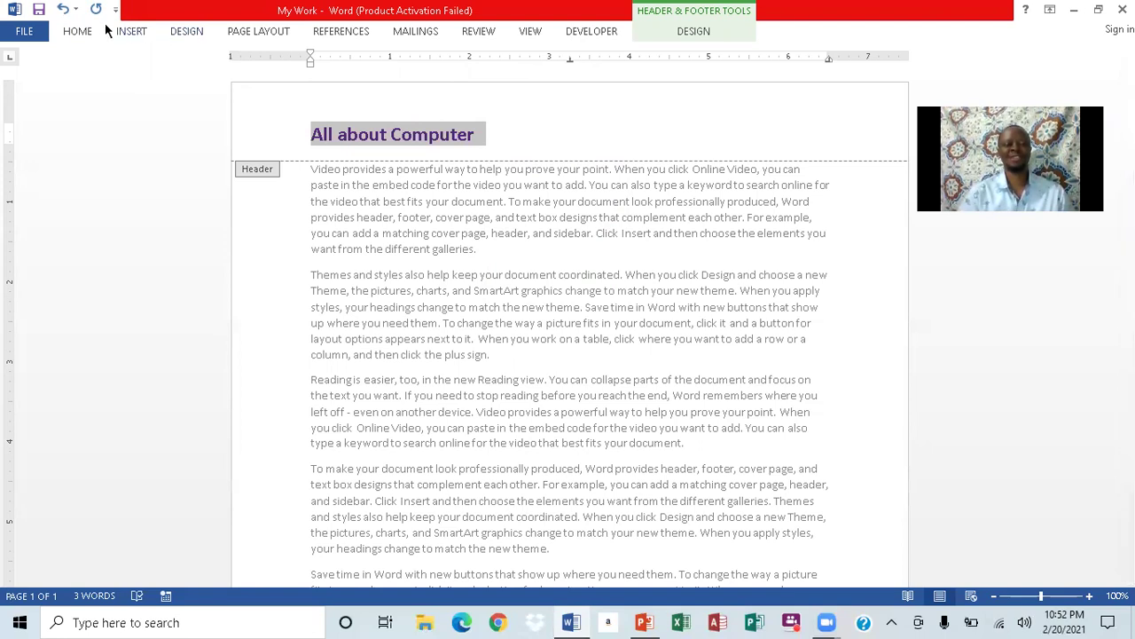
Center the header text "All about Computer" and close the header
left_click(77, 32)
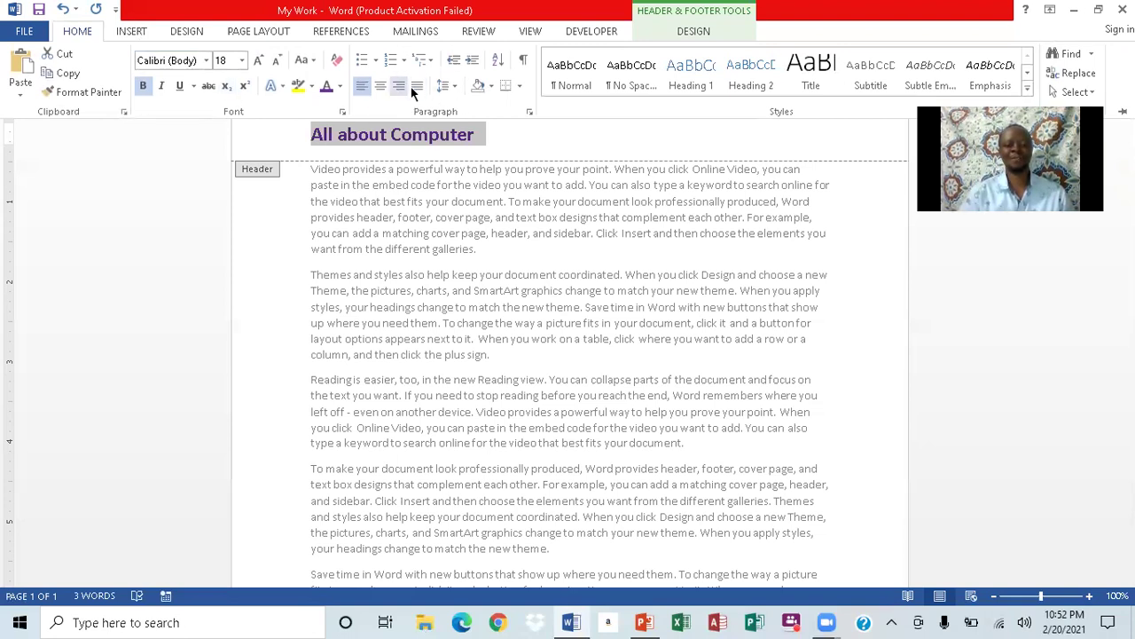
left_click(381, 86)
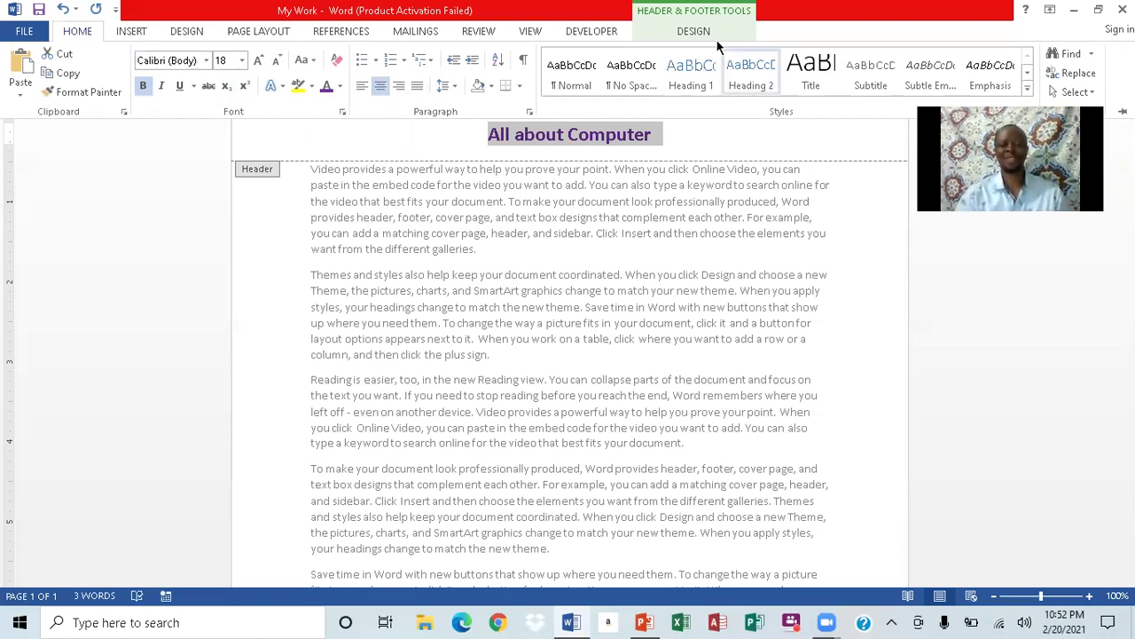
left_click(693, 31)
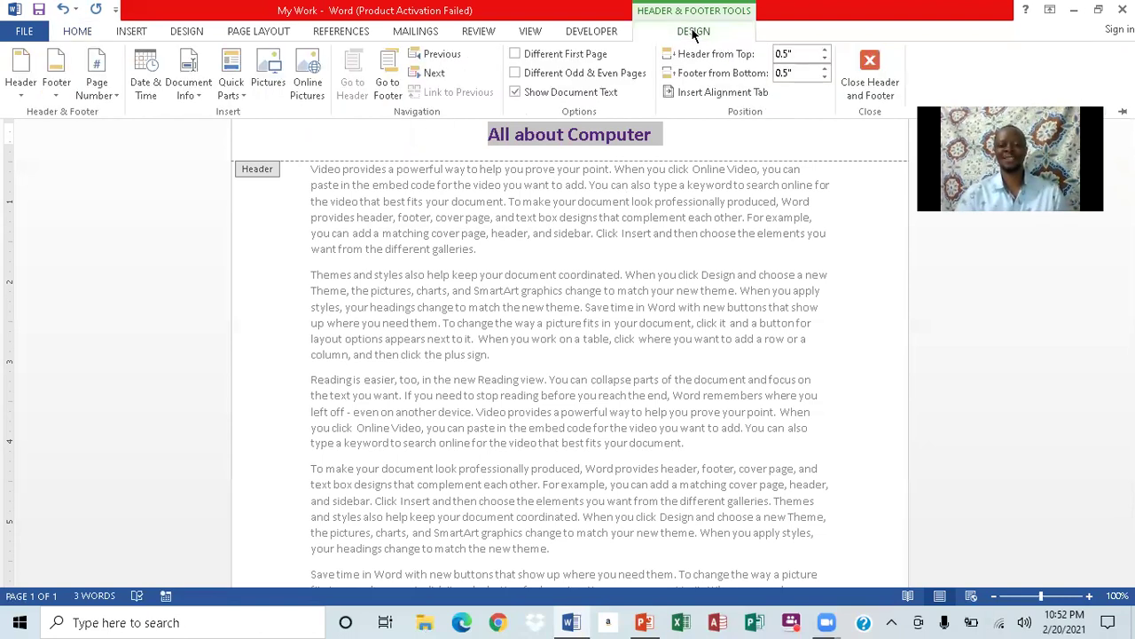
left_click(874, 89)
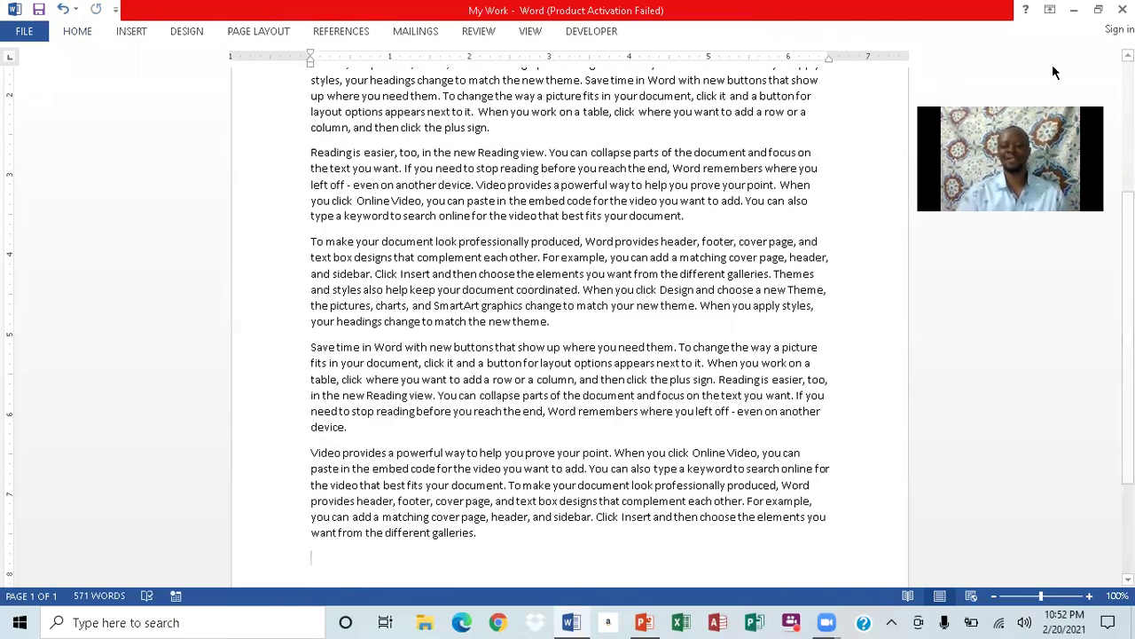
scroll(840, 106, "up", 5)
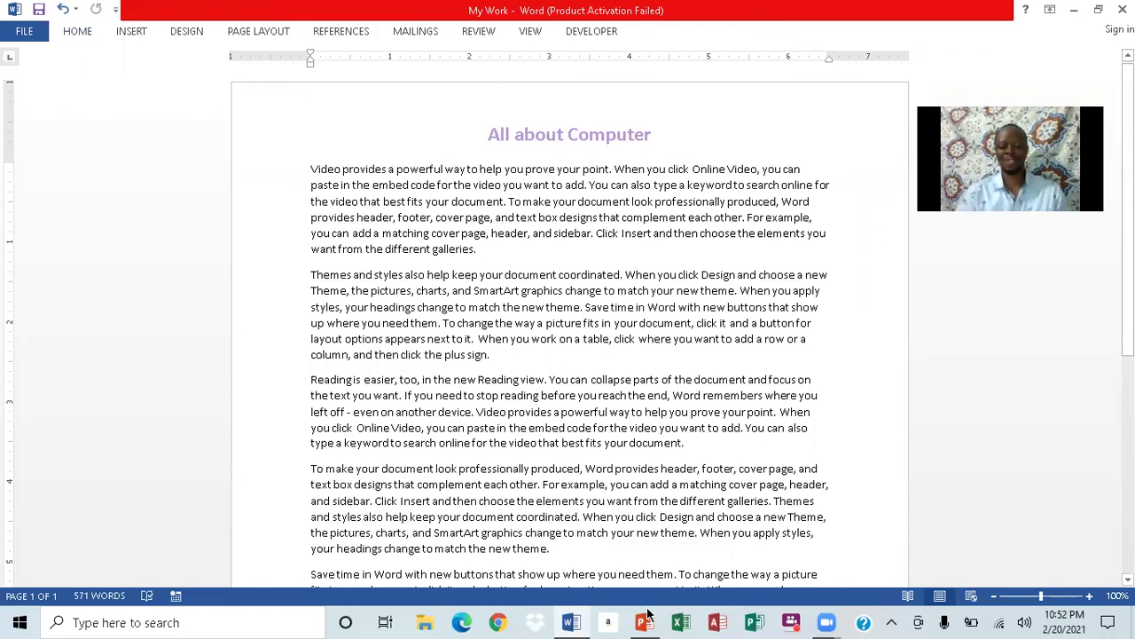
Check the footer task in PowerPoint and add a Blank footer to the Word document with the date 20/02/2021 and a "CREATED BY" author line
key("alt+Tab")
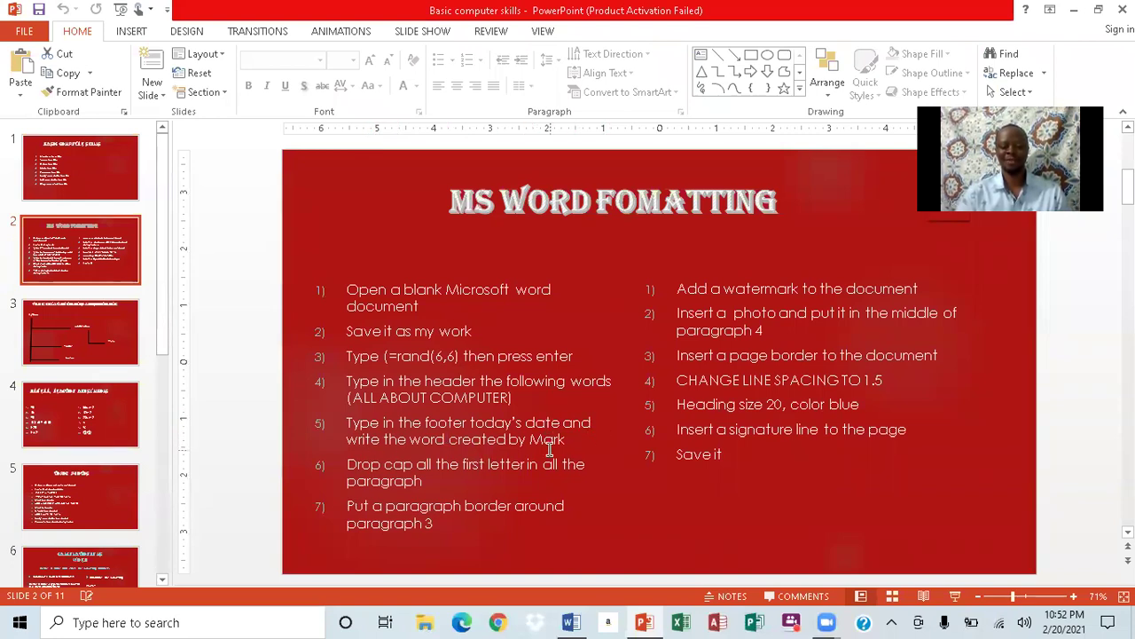
left_click(575, 621)
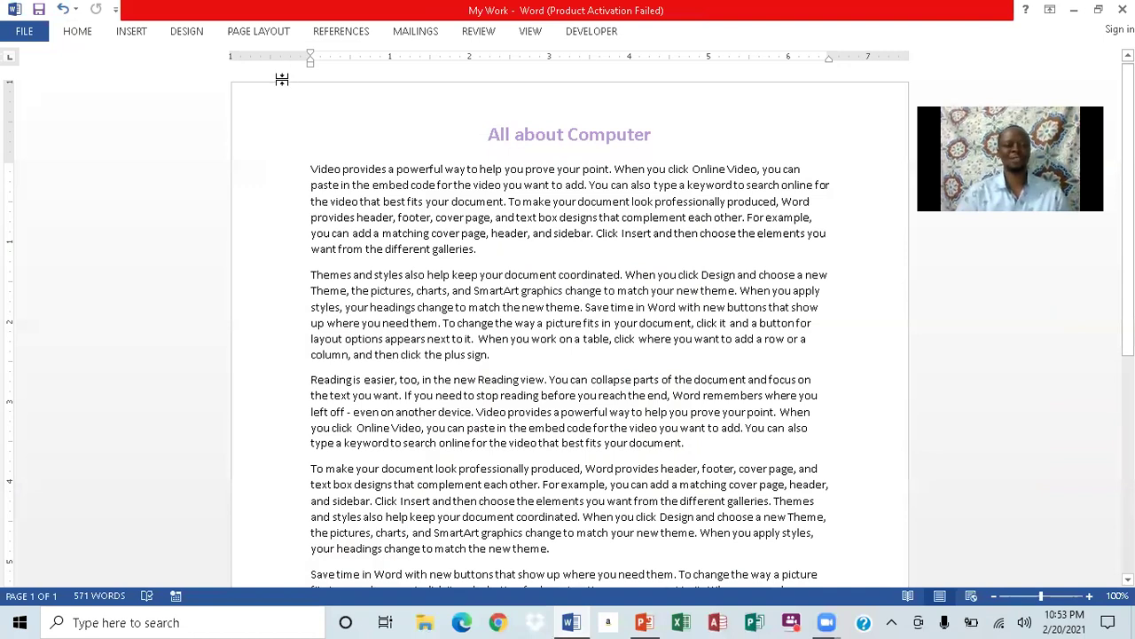
left_click(132, 31)
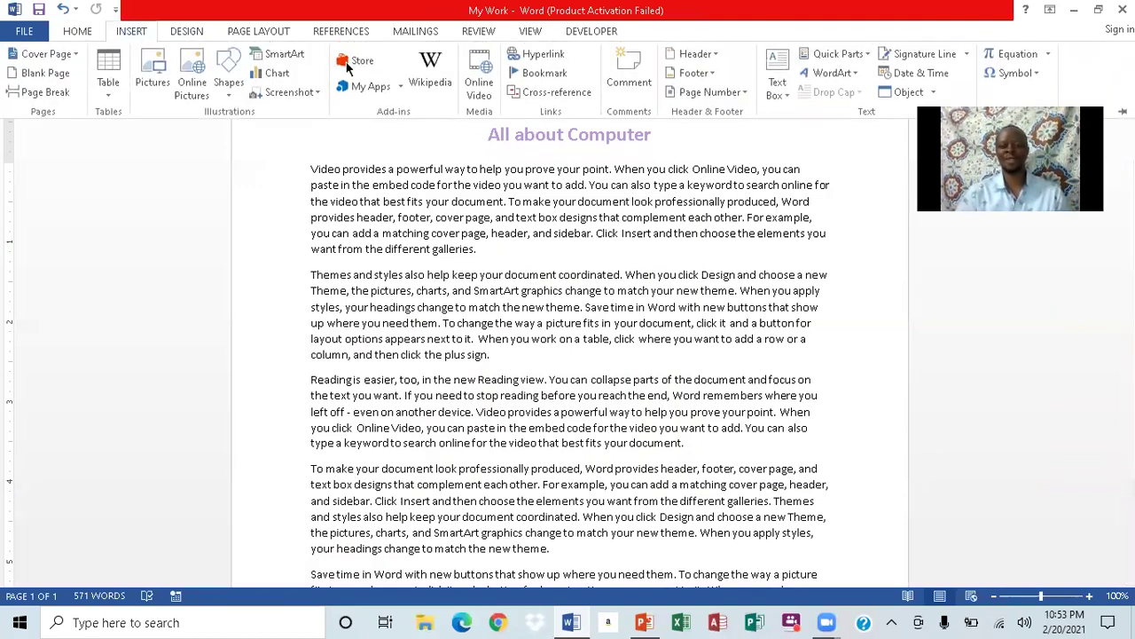
left_click(696, 74)
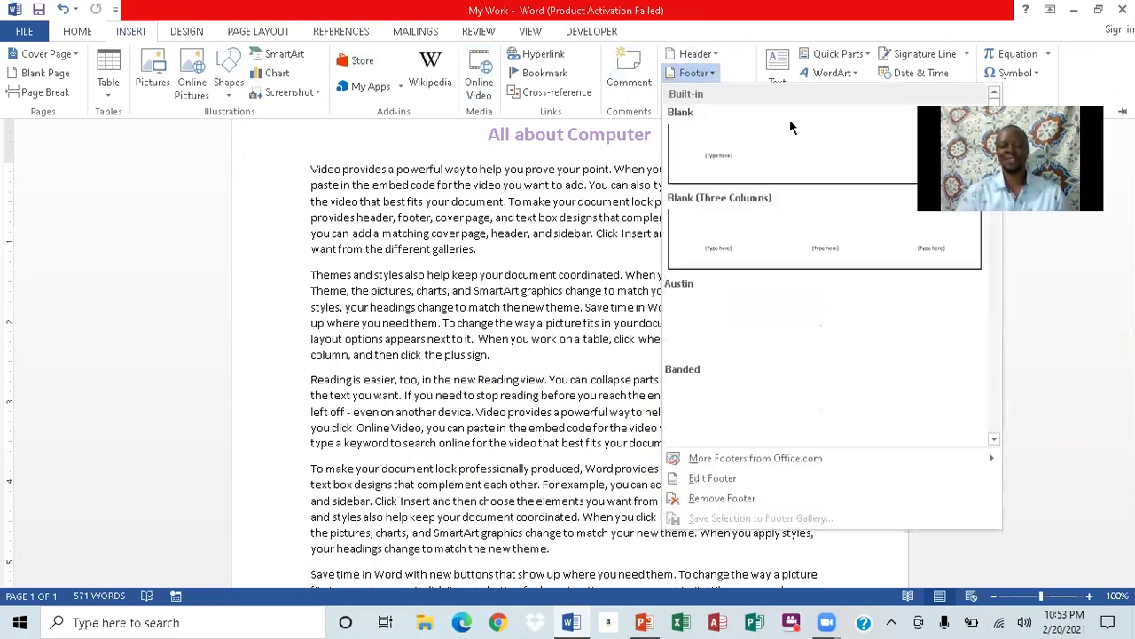
left_click(744, 155)
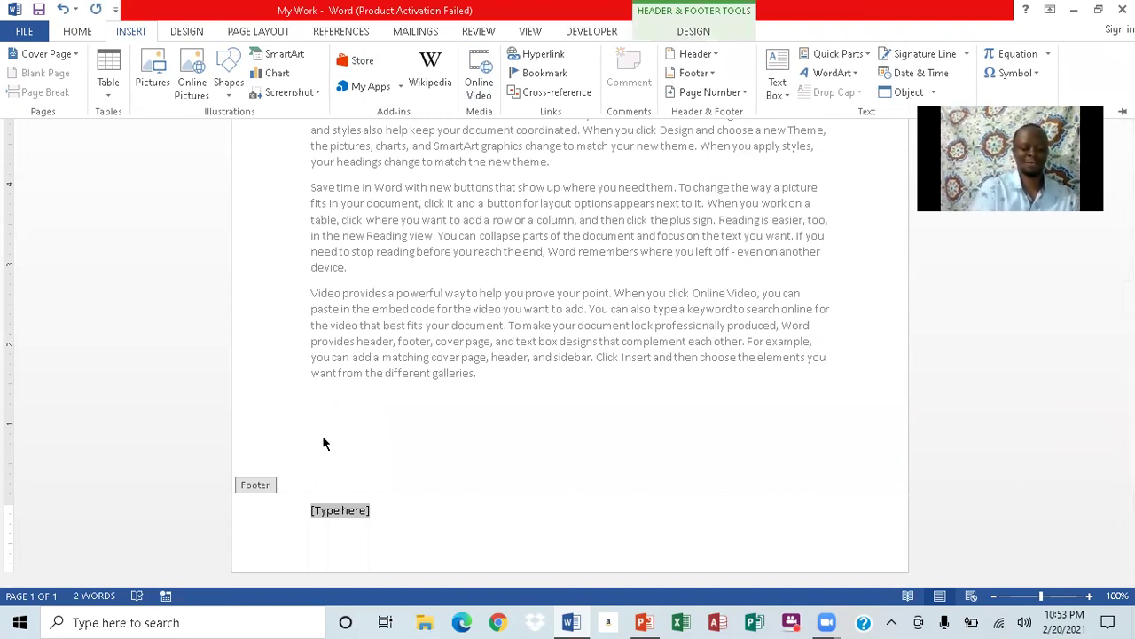
type("20/02/2021")
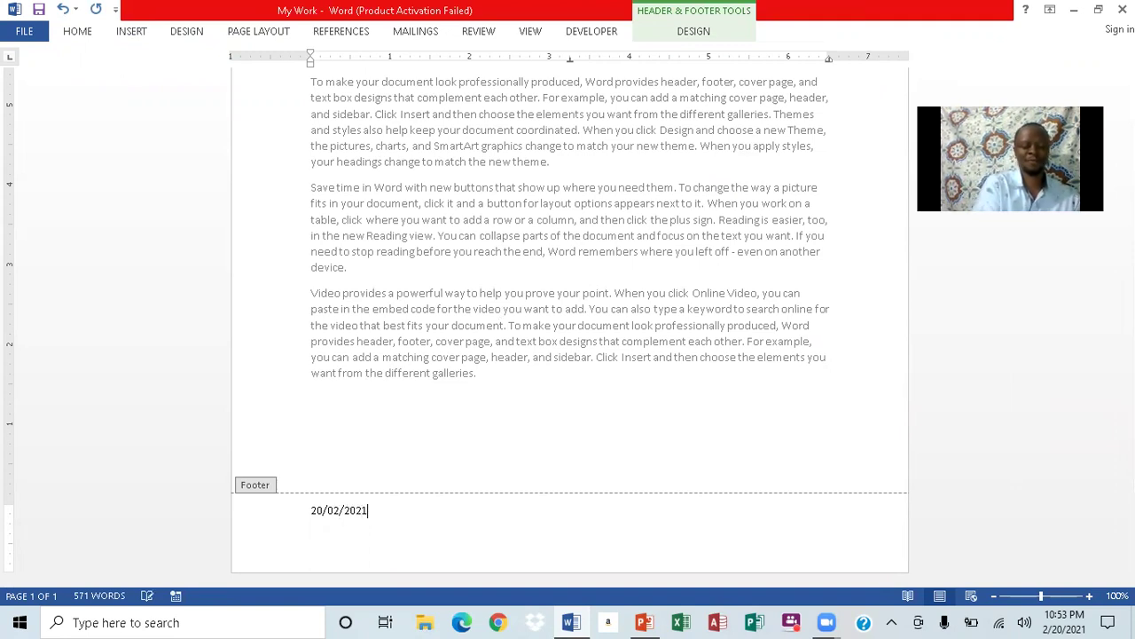
key("Return")
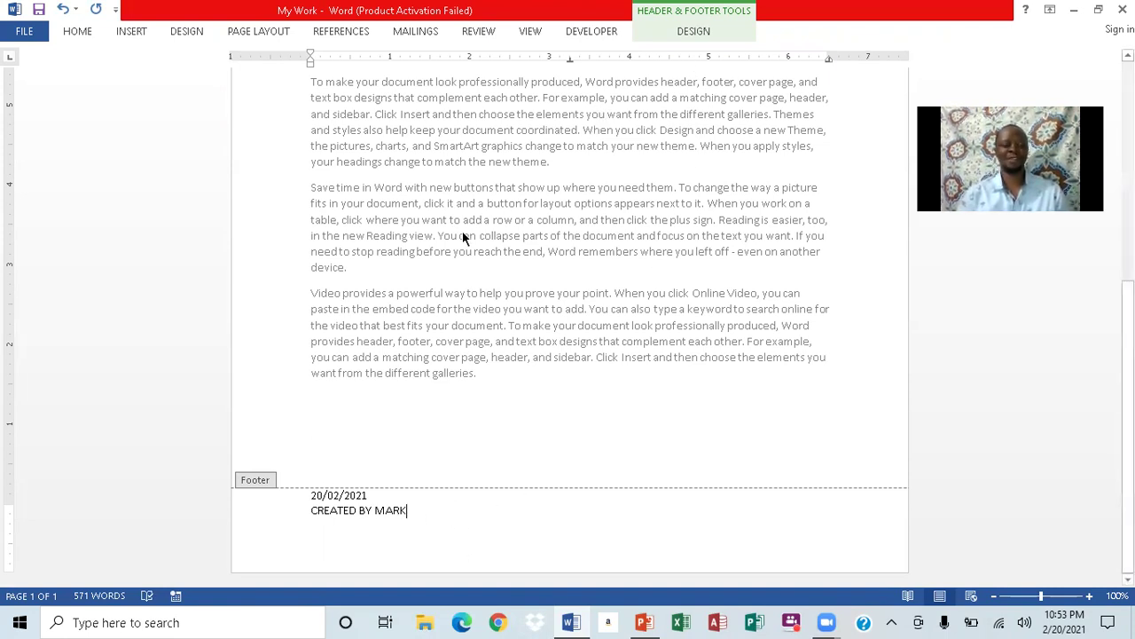
double_click(185, 434)
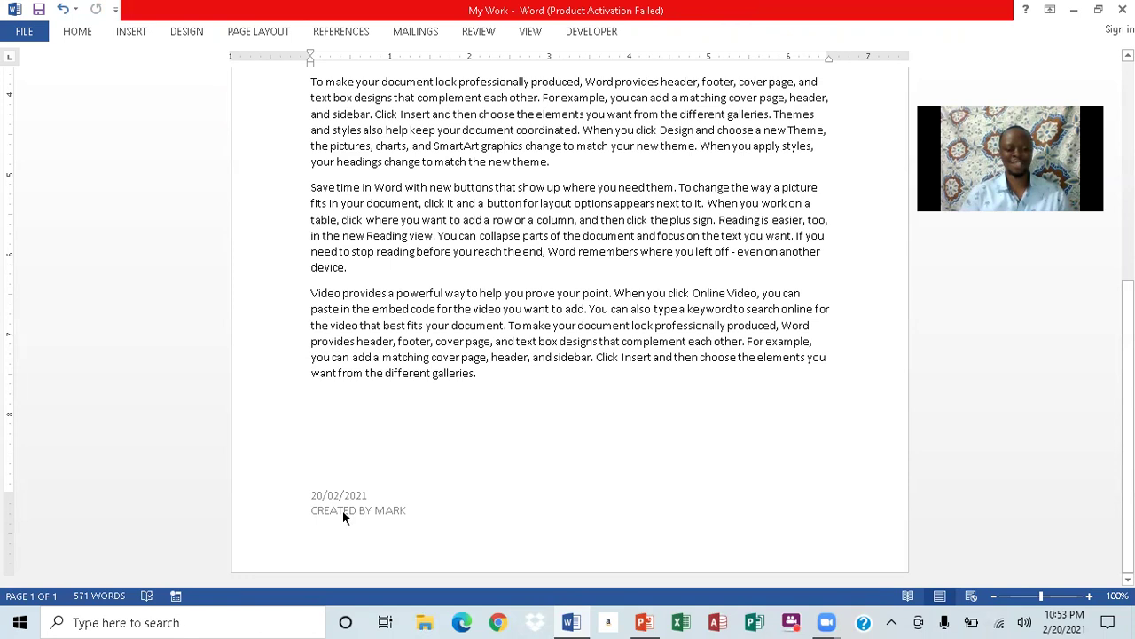
Check the drop cap task on the PowerPoint slide and return to the first paragraph of the Word document
left_click(645, 620)
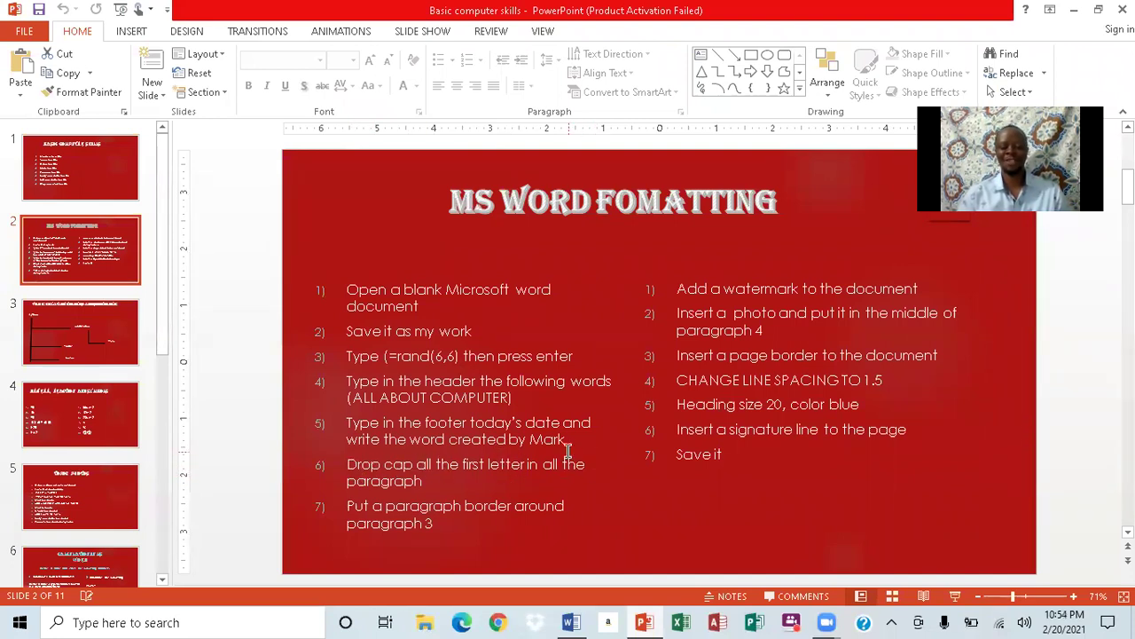
left_click(573, 622)
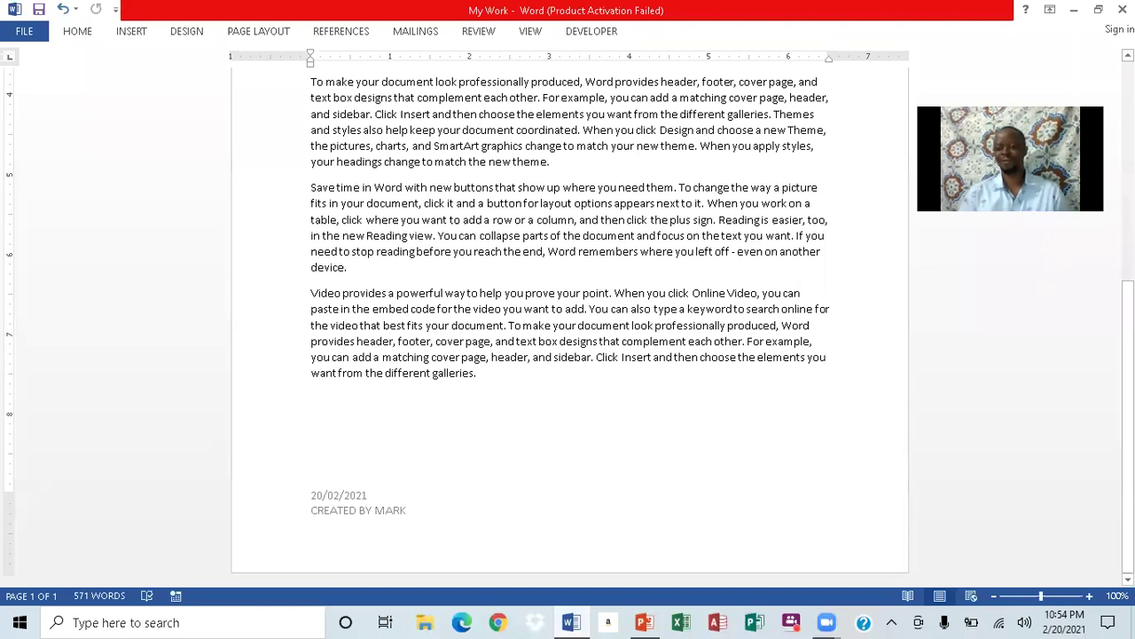
scroll(692, 115, "up", 8)
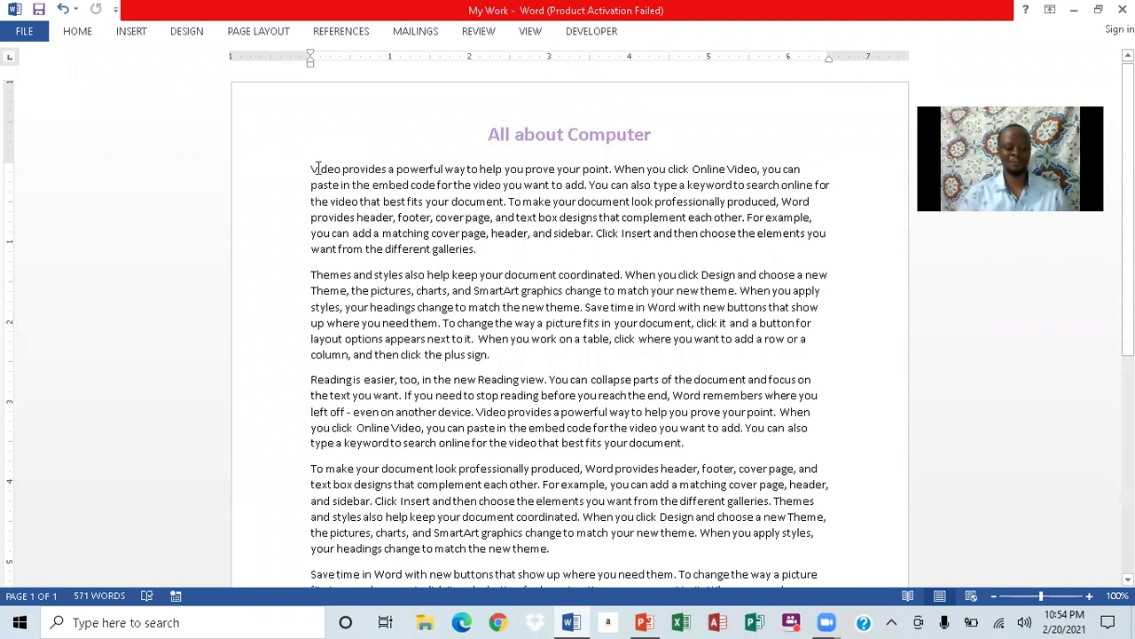
left_click_drag(313, 169, 315, 173)
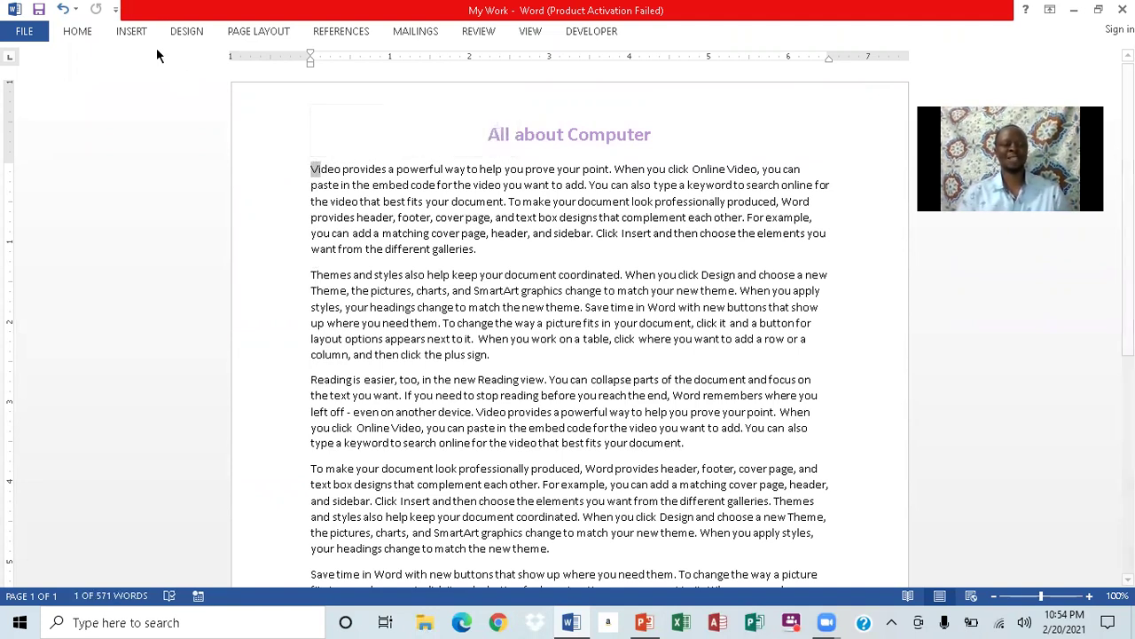
left_click(135, 30)
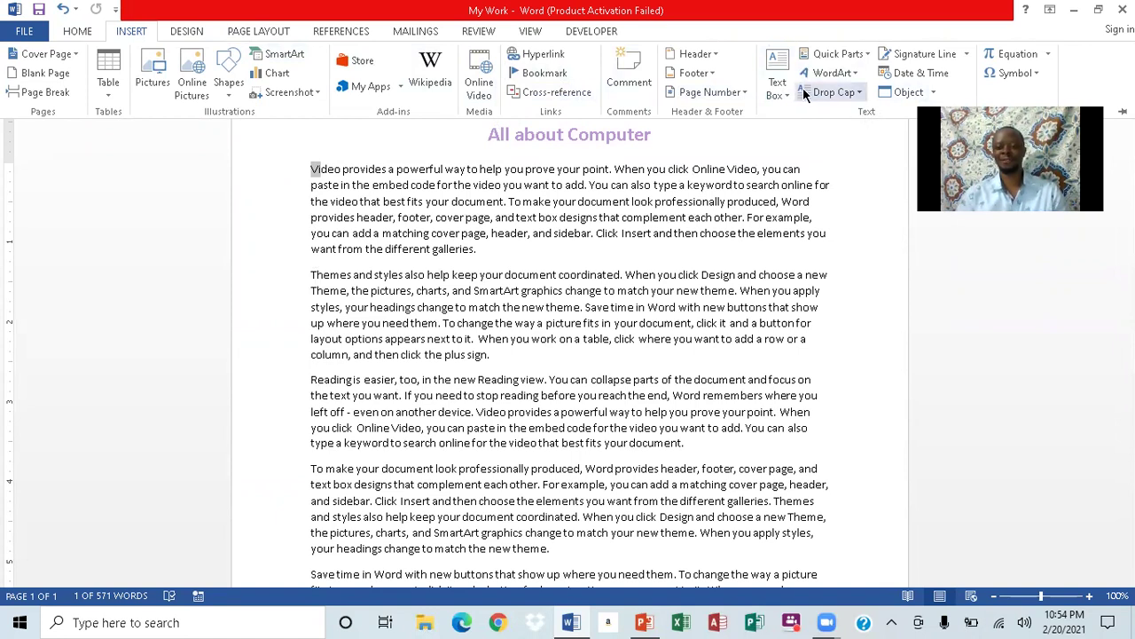
left_click(860, 93)
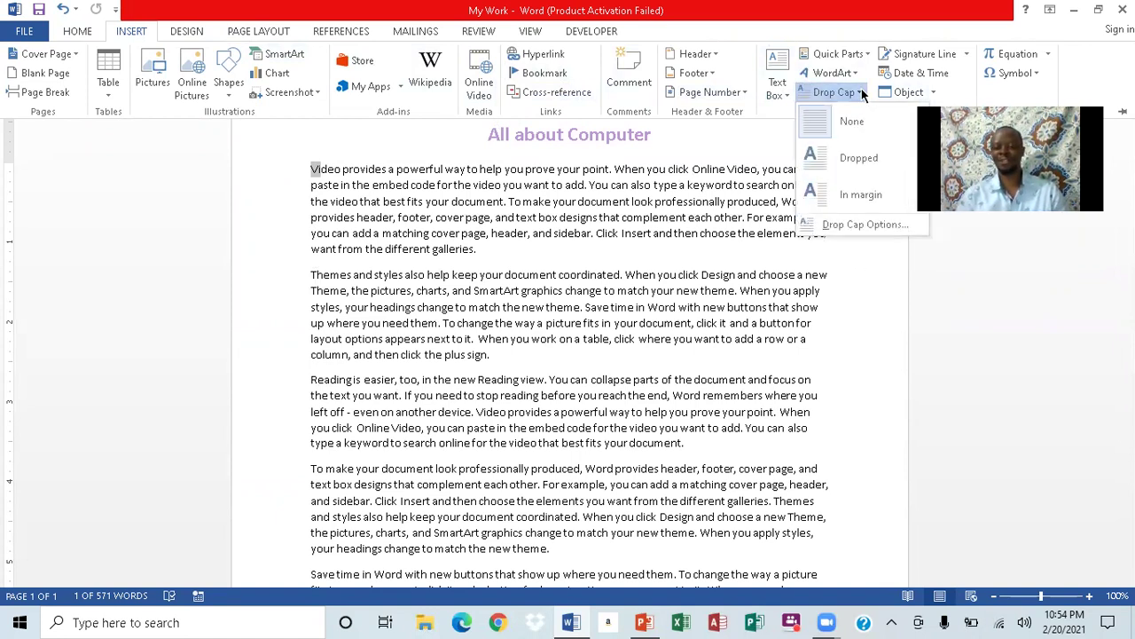
left_click(859, 158)
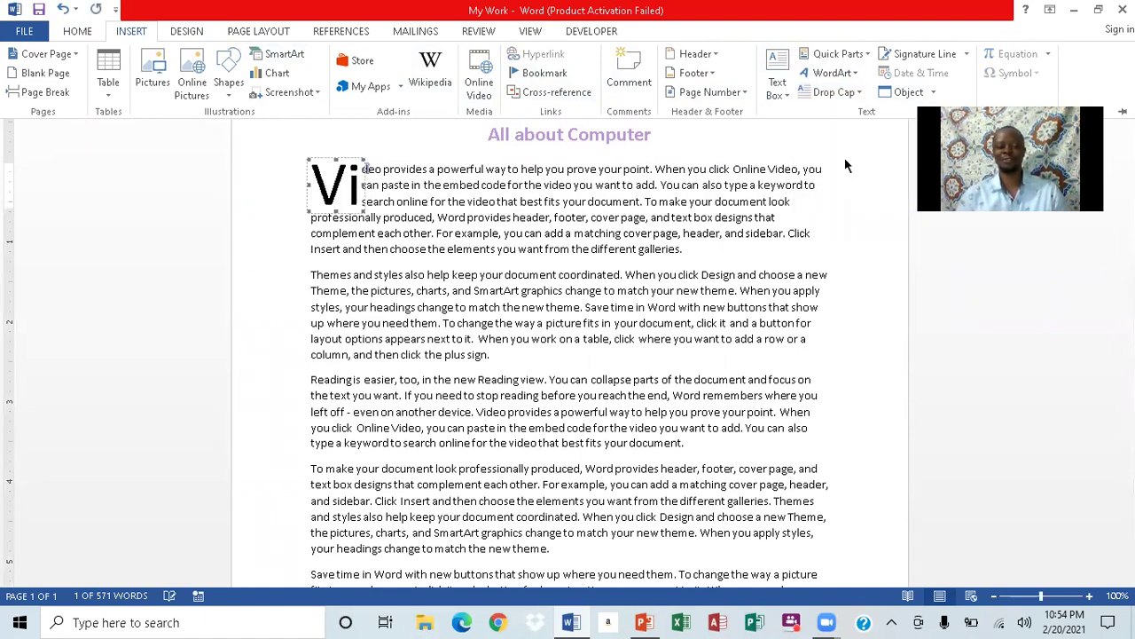
left_click(62, 9)
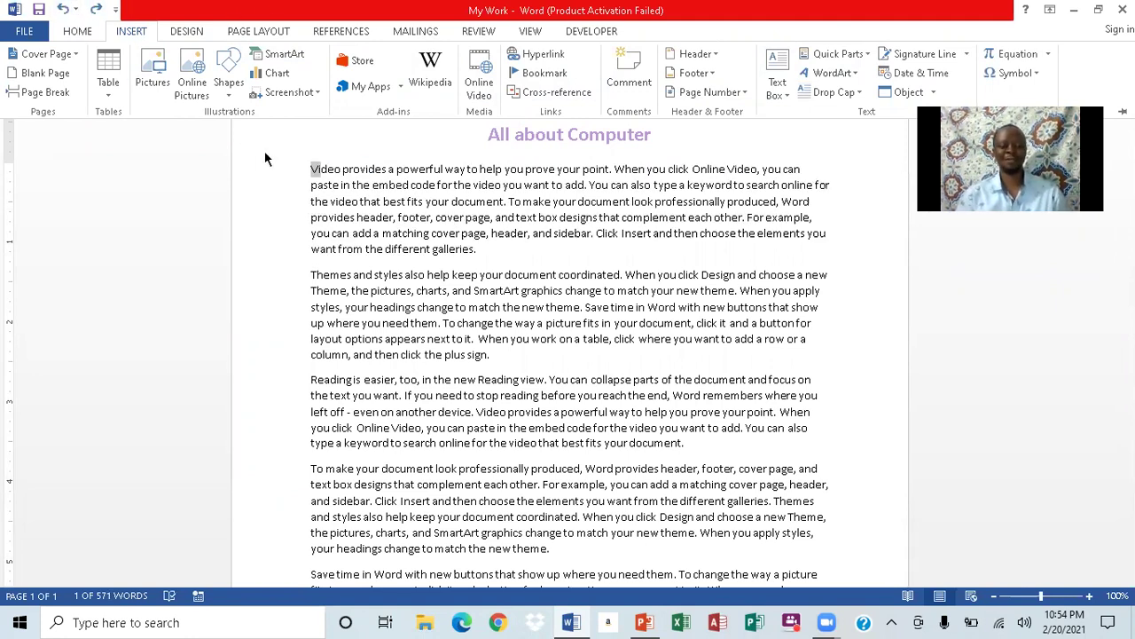
Apply a Dropped drop cap to only the letter V that starts the first paragraph
left_click(314, 170)
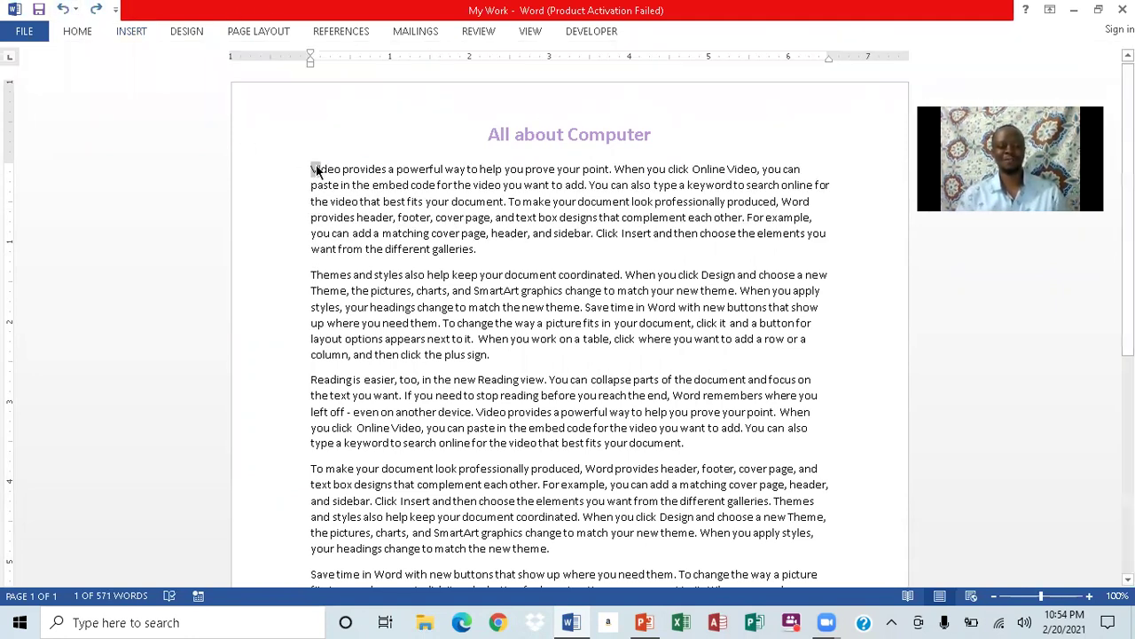
left_click(315, 170)
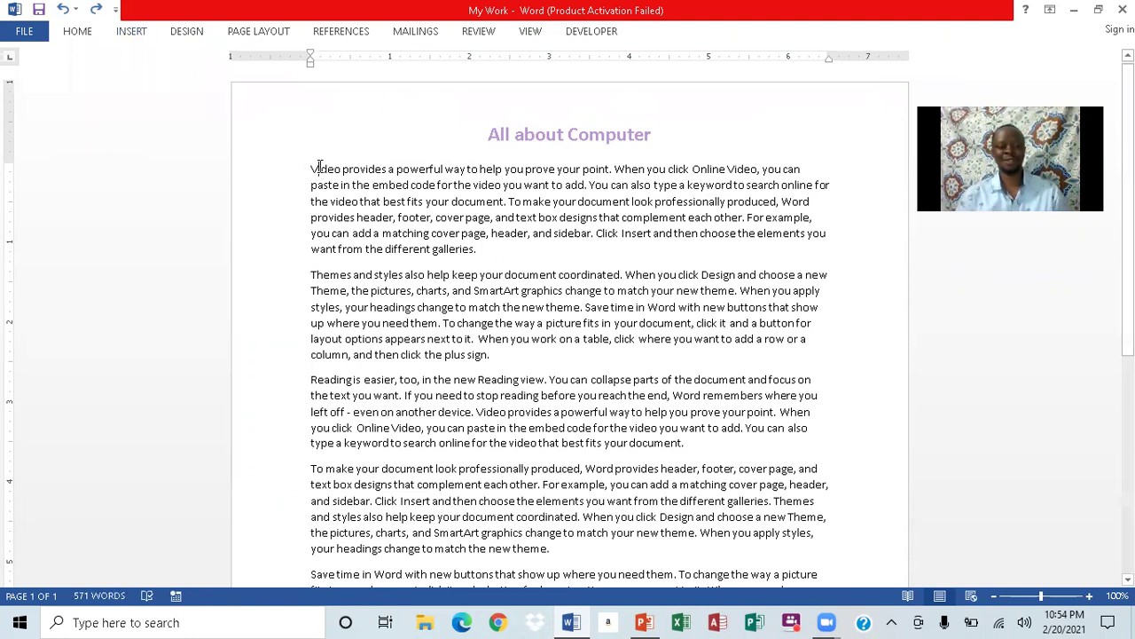
left_click_drag(315, 168, 304, 168)
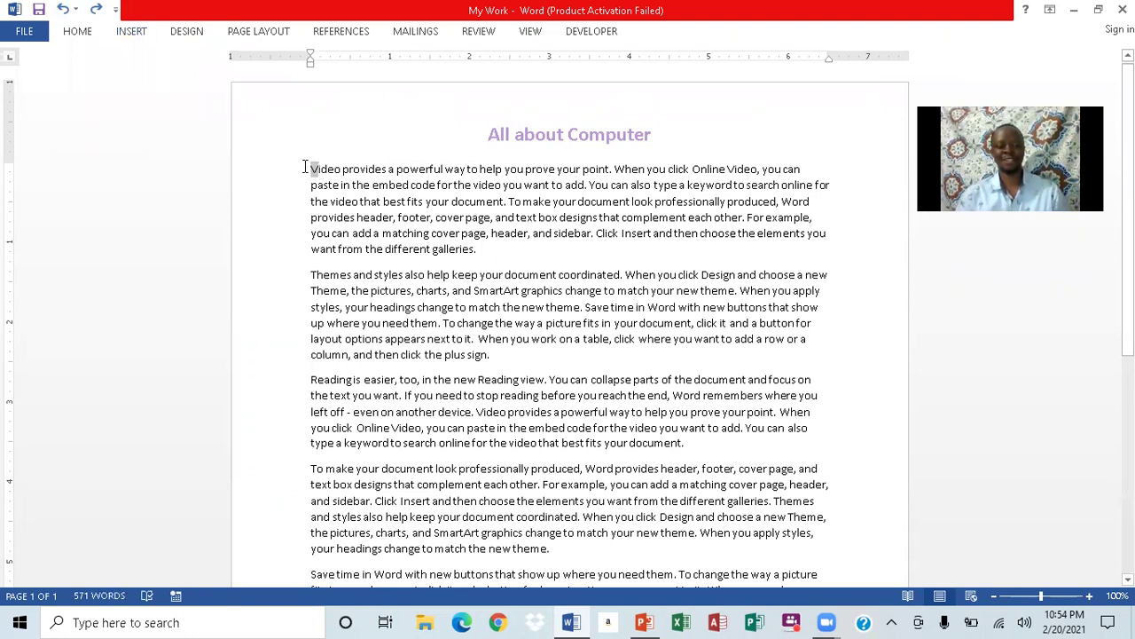
left_click(132, 31)
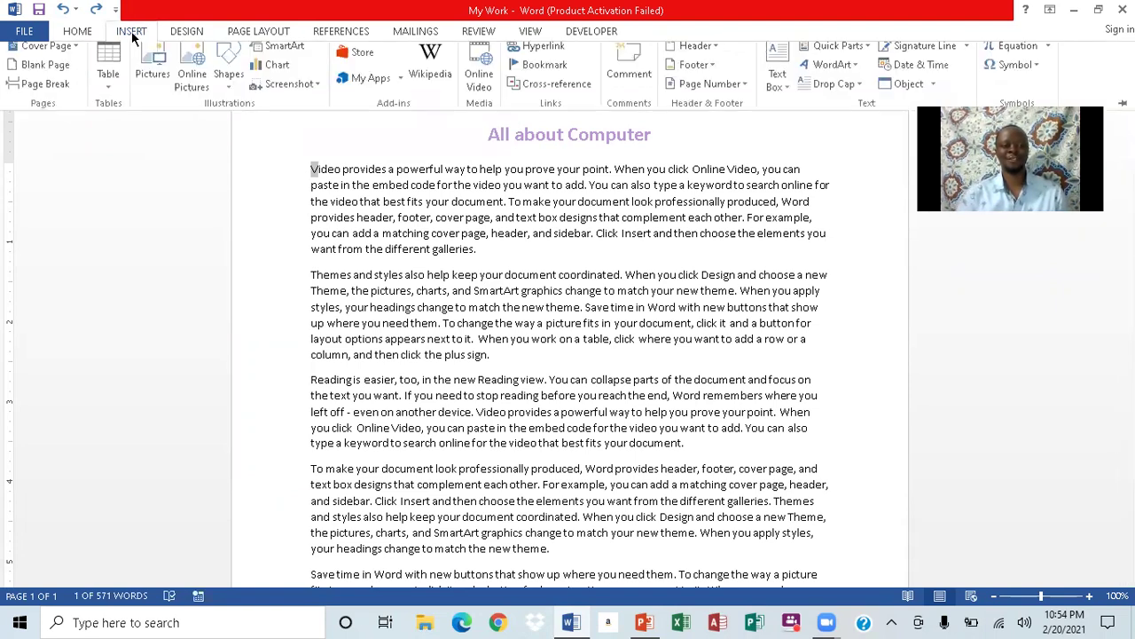
left_click(858, 94)
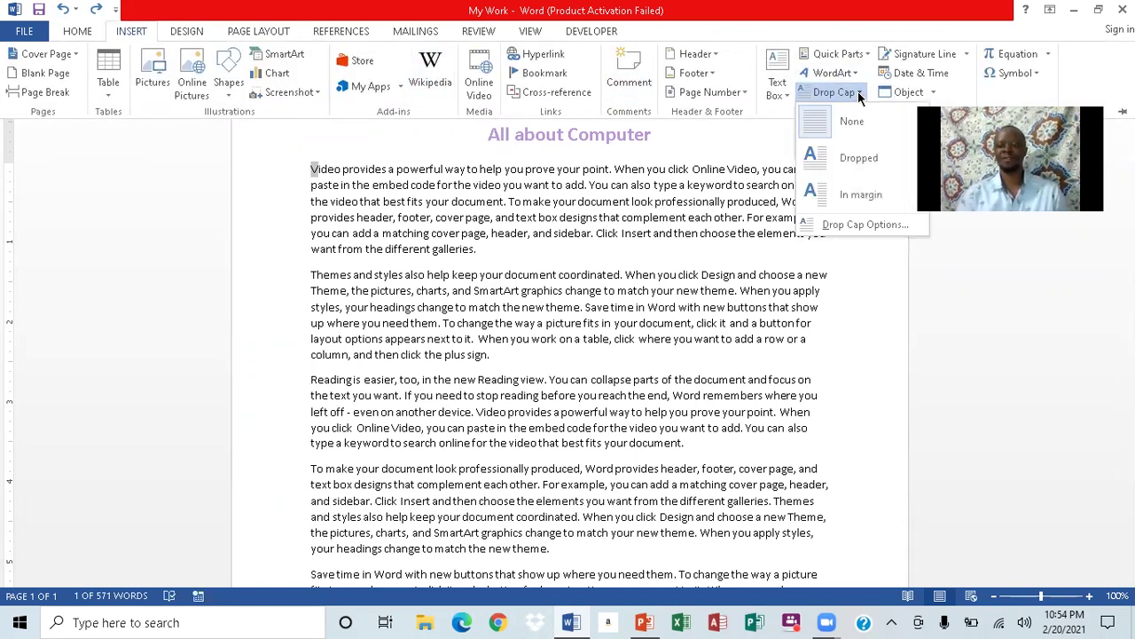
left_click(858, 158)
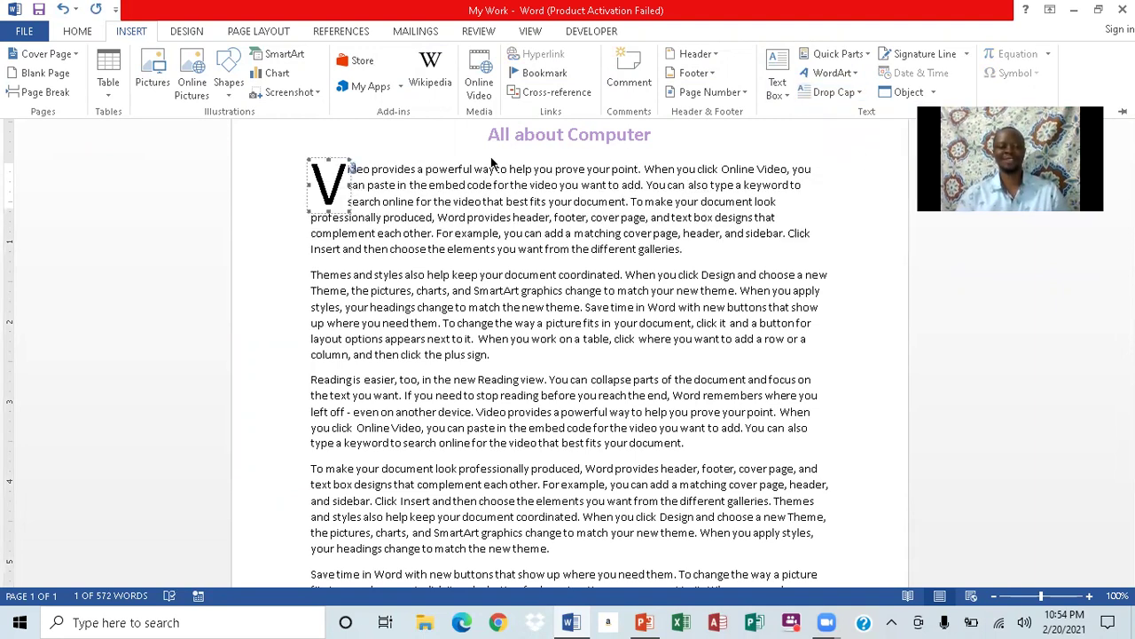
Apply a Dropped drop cap to the letter T that starts the second paragraph
left_click(310, 271)
left_click(314, 273)
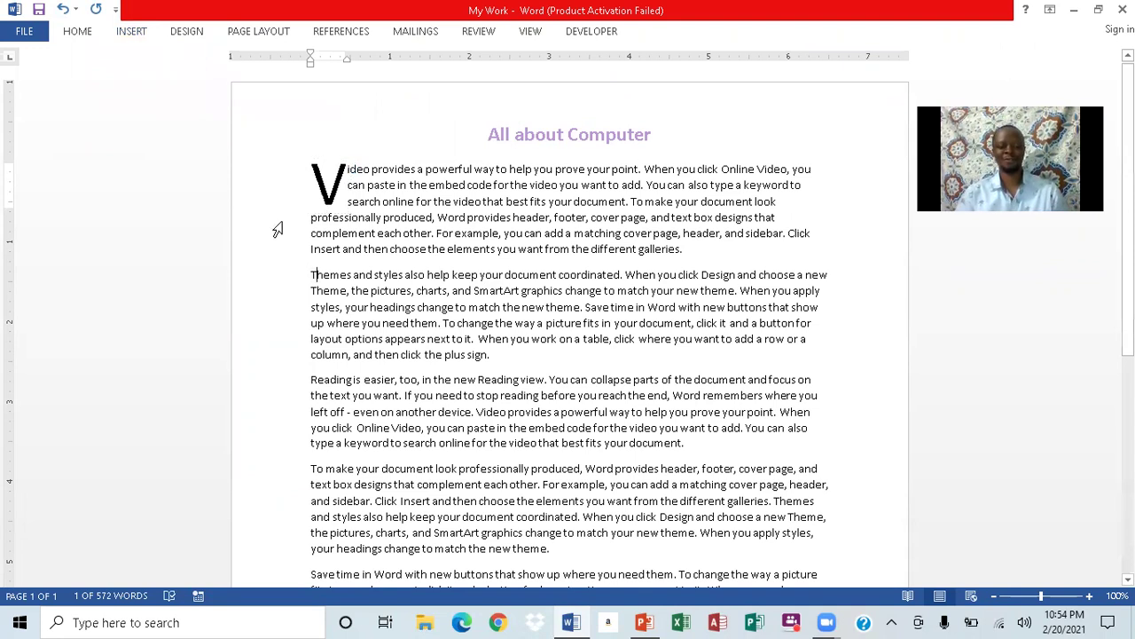
left_click(129, 31)
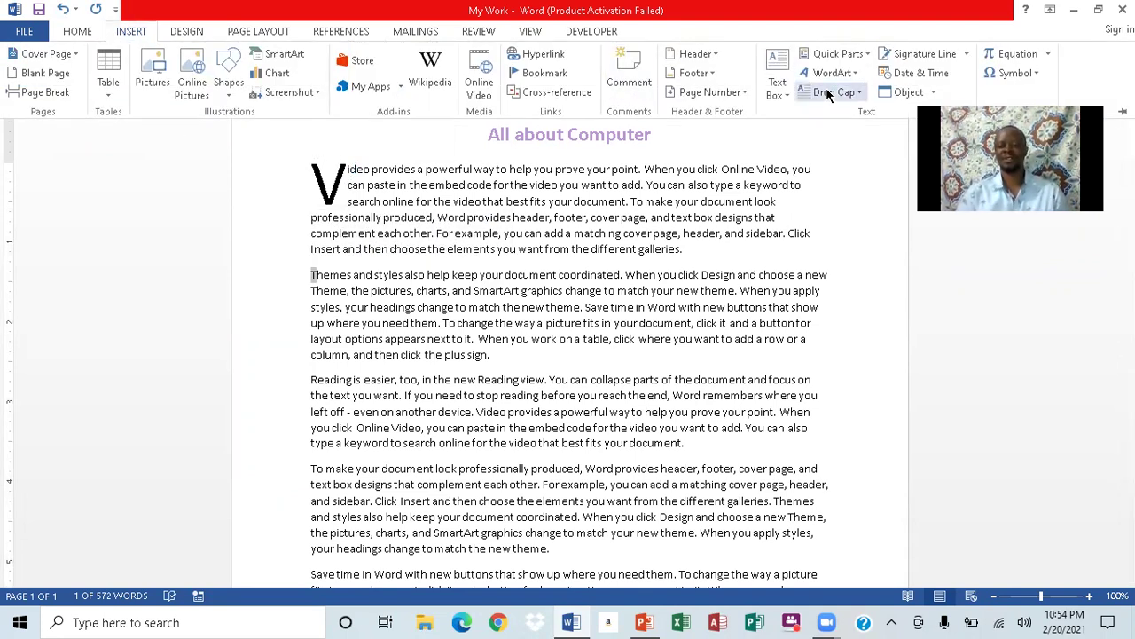
left_click(858, 94)
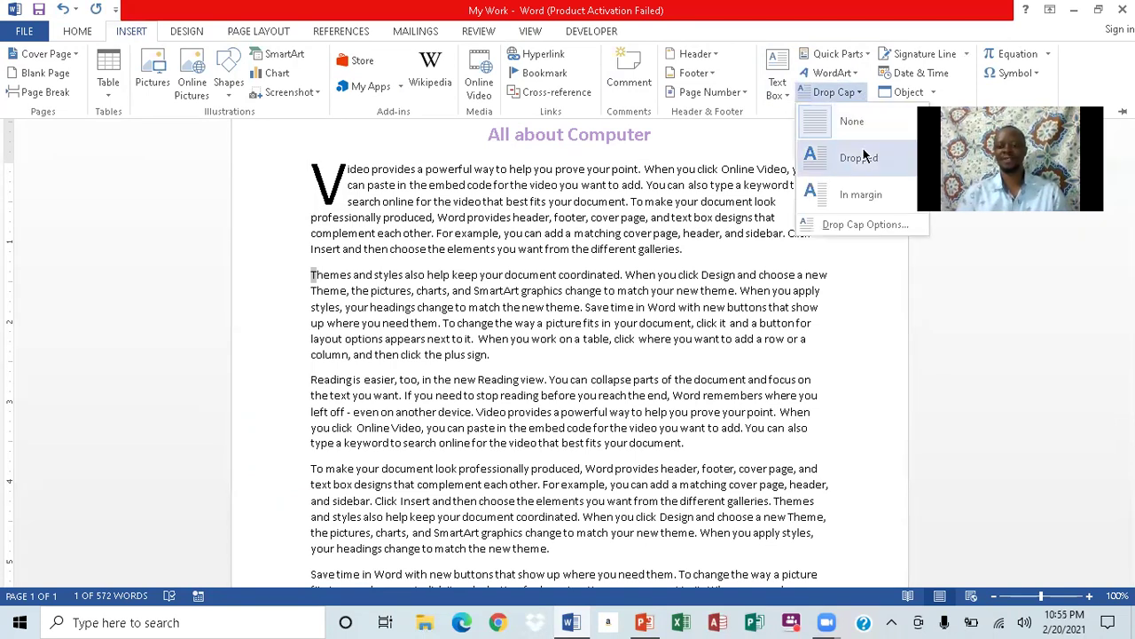
left_click(860, 159)
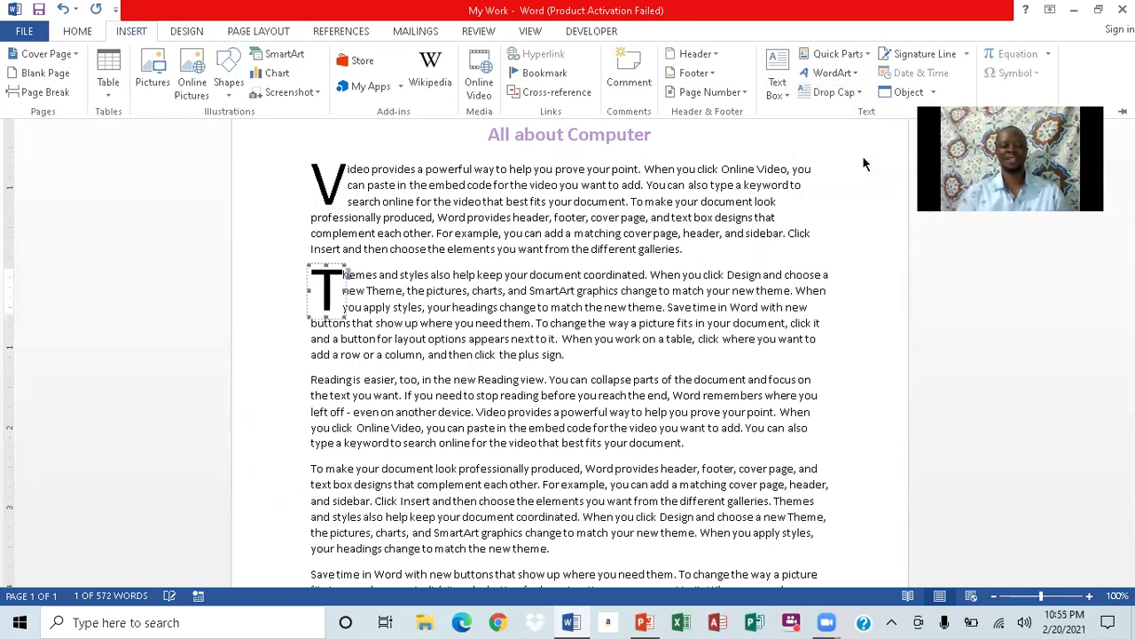
Apply a Dropped drop cap to the letter R that starts the third paragraph
left_click(312, 379)
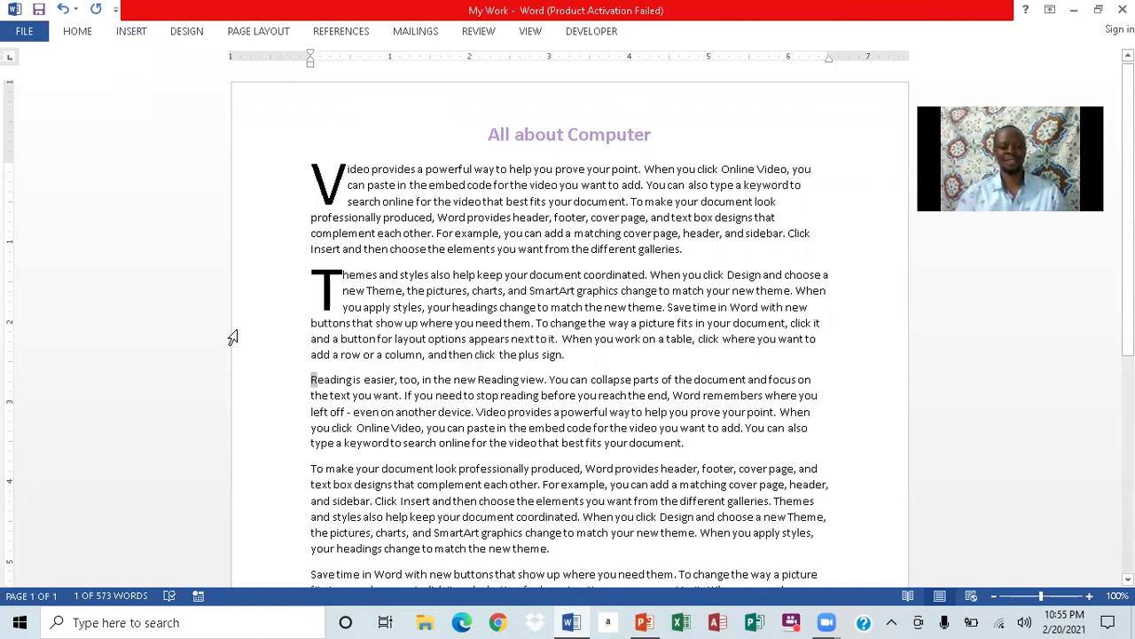
left_click(131, 31)
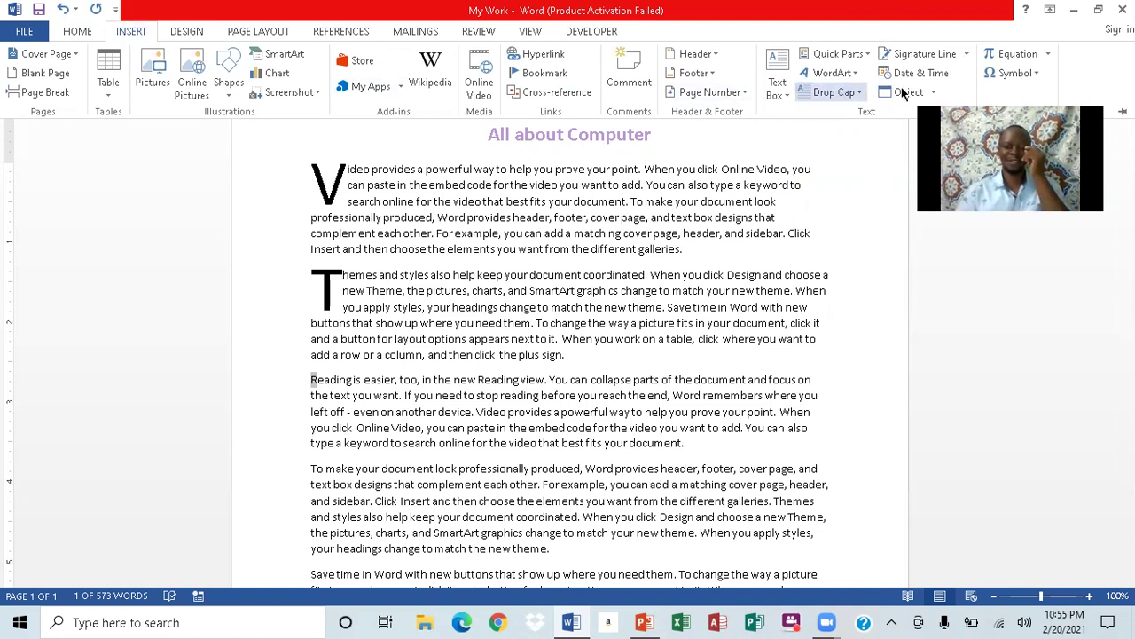
left_click(860, 93)
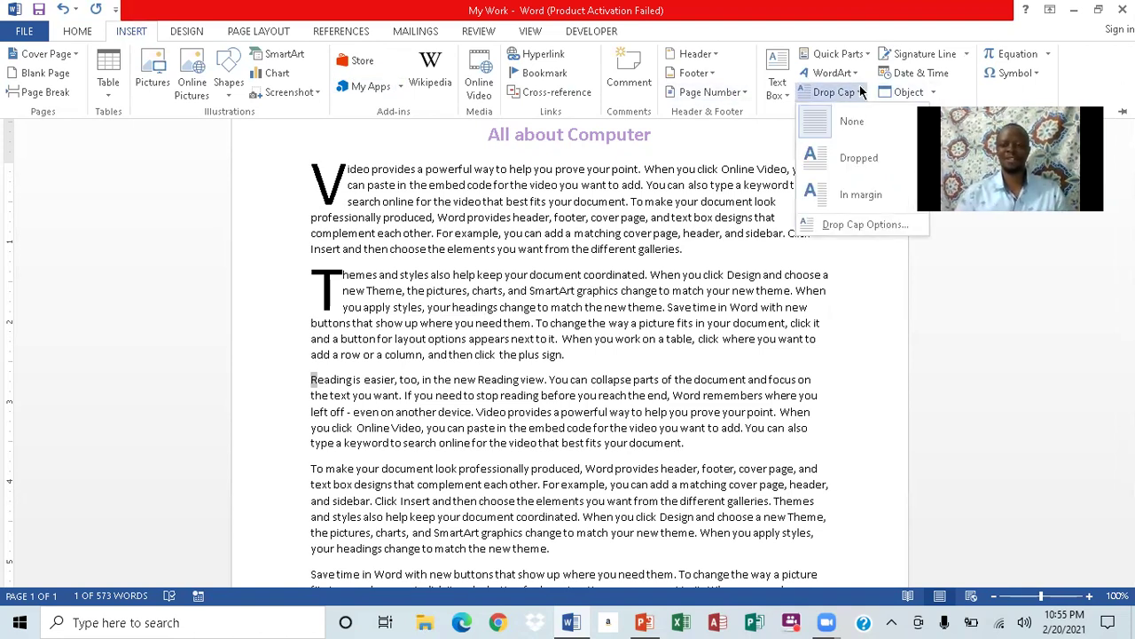
left_click(865, 156)
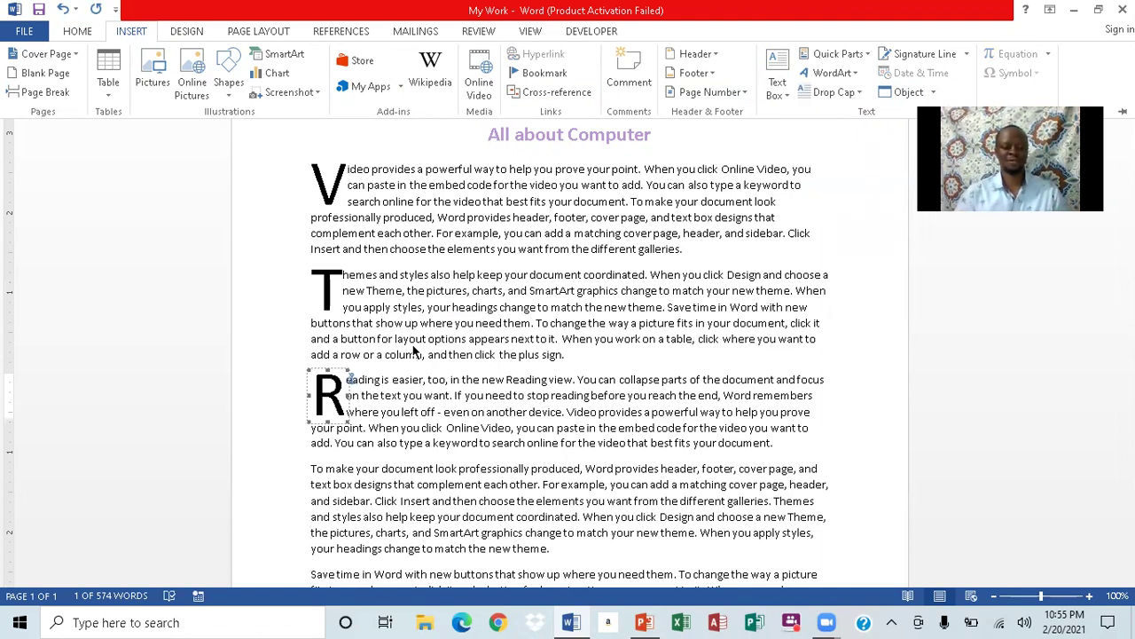
Apply a Dropped drop cap to the letter T that starts the fourth paragraph
left_click(312, 471)
left_click(313, 470)
left_click_drag(311, 468, 318, 468)
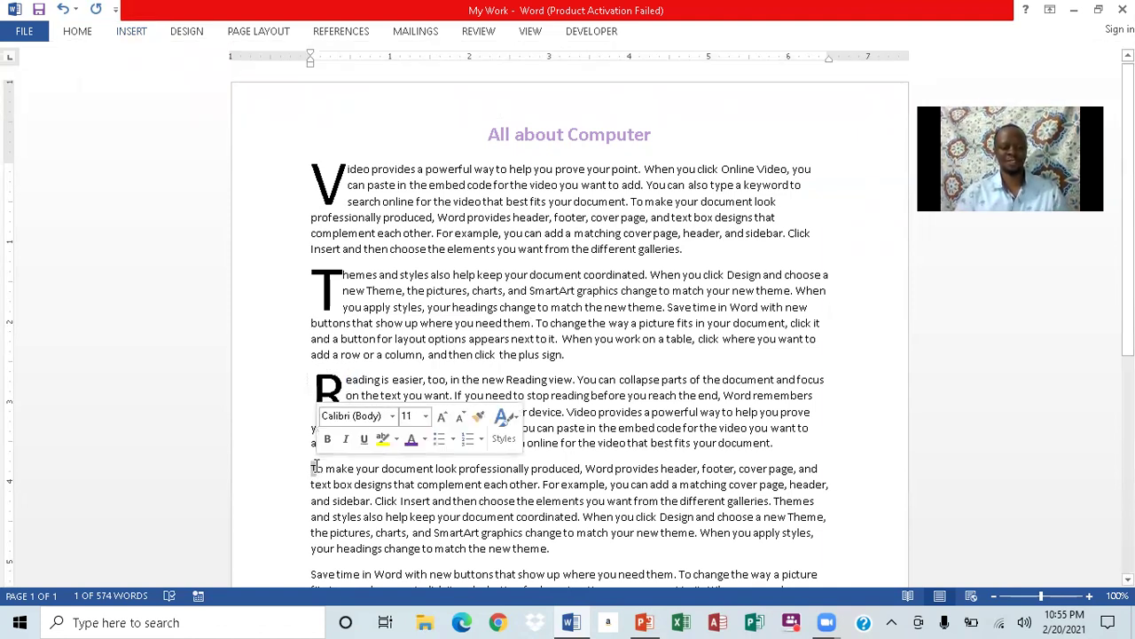
left_click(131, 31)
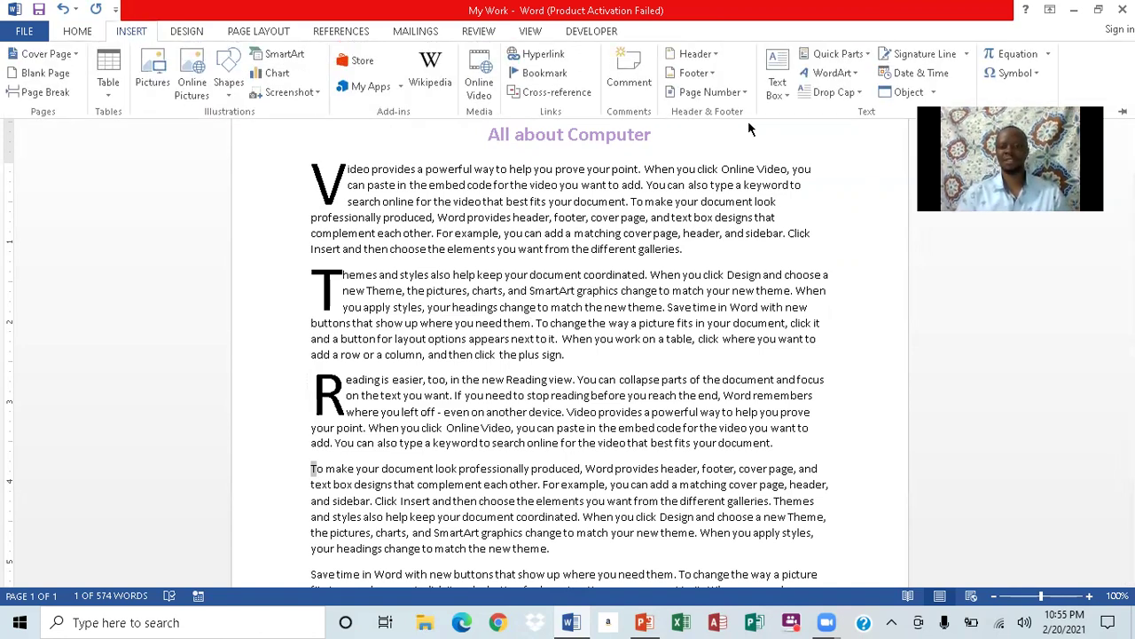
left_click(857, 96)
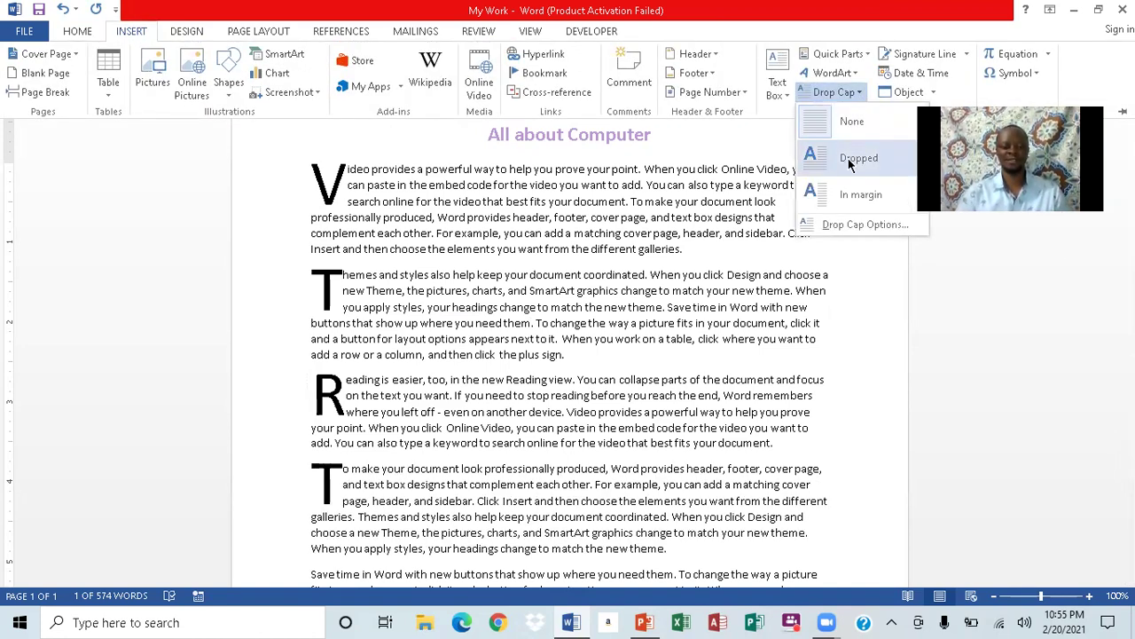
left_click(849, 161)
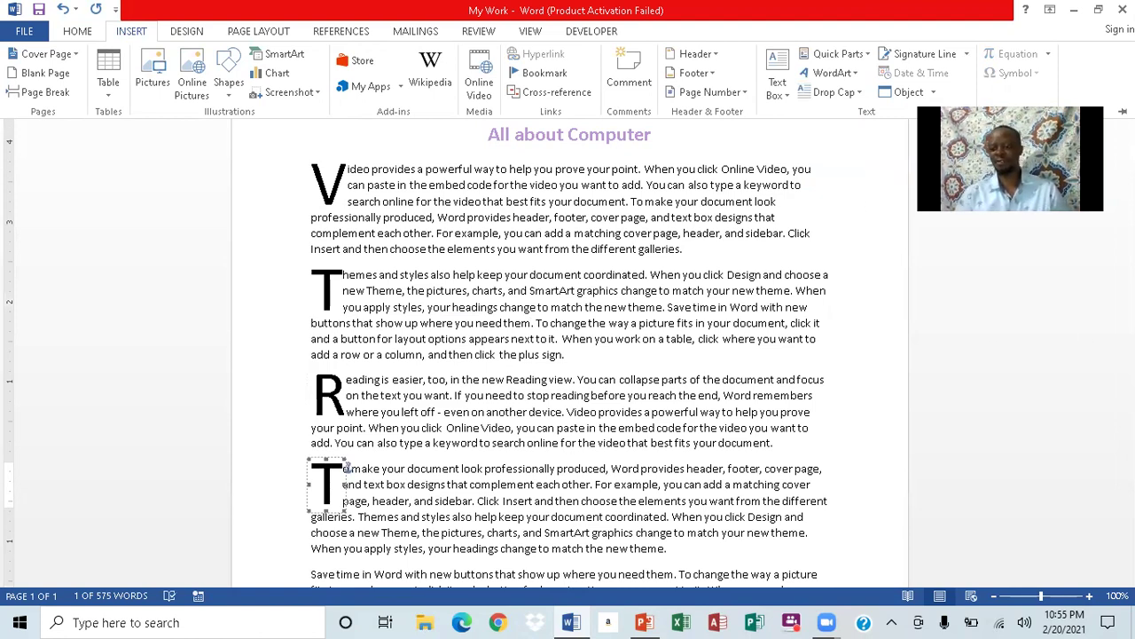
Apply a Dropped drop cap to the letter S that starts the fifth paragraph
scroll(568, 355, "down", 7)
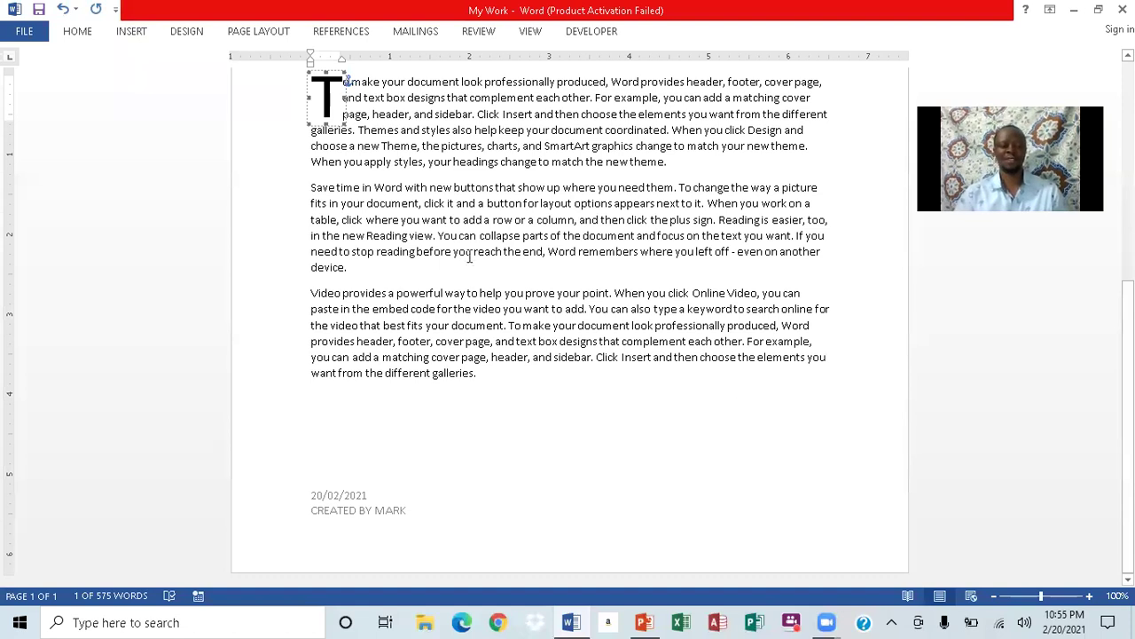
left_click_drag(318, 184, 311, 187)
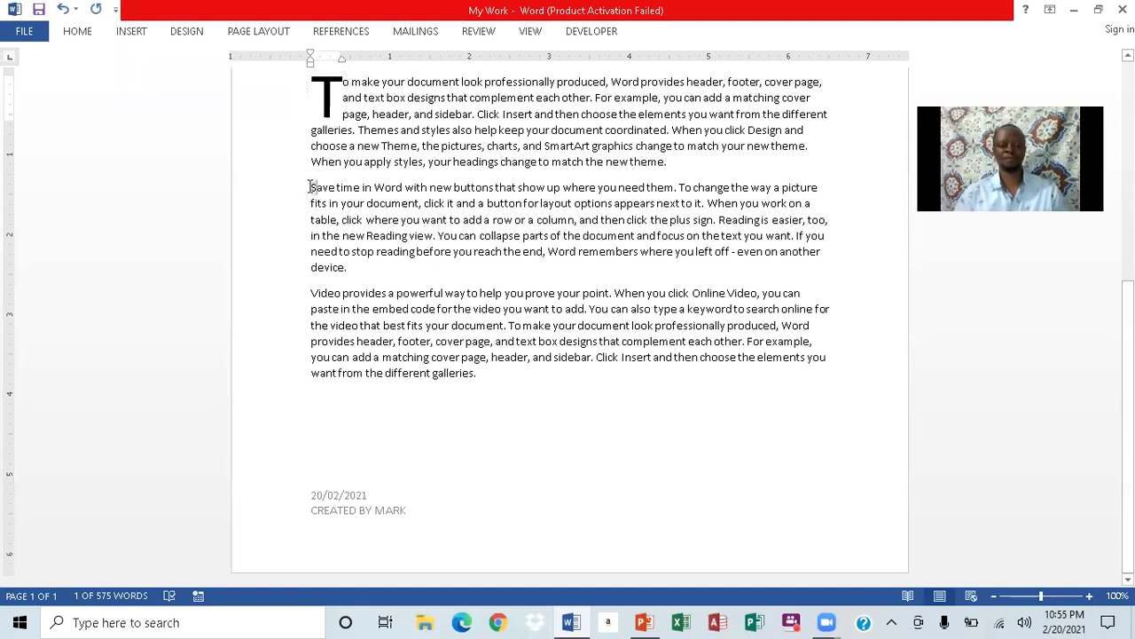
left_click(130, 31)
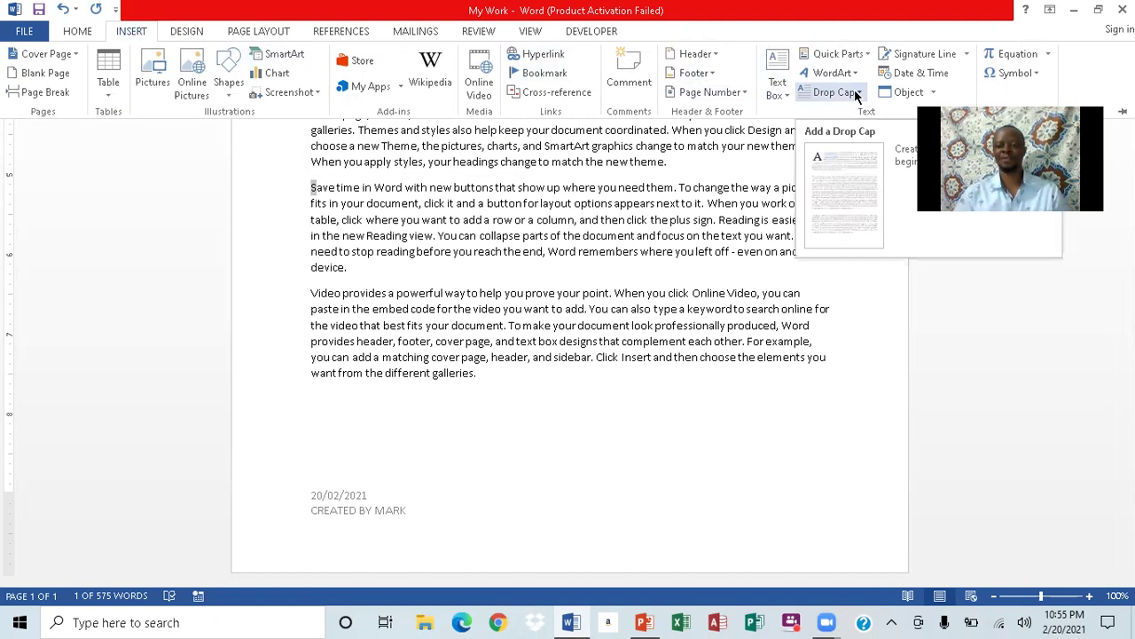
left_click(857, 94)
left_click(848, 157)
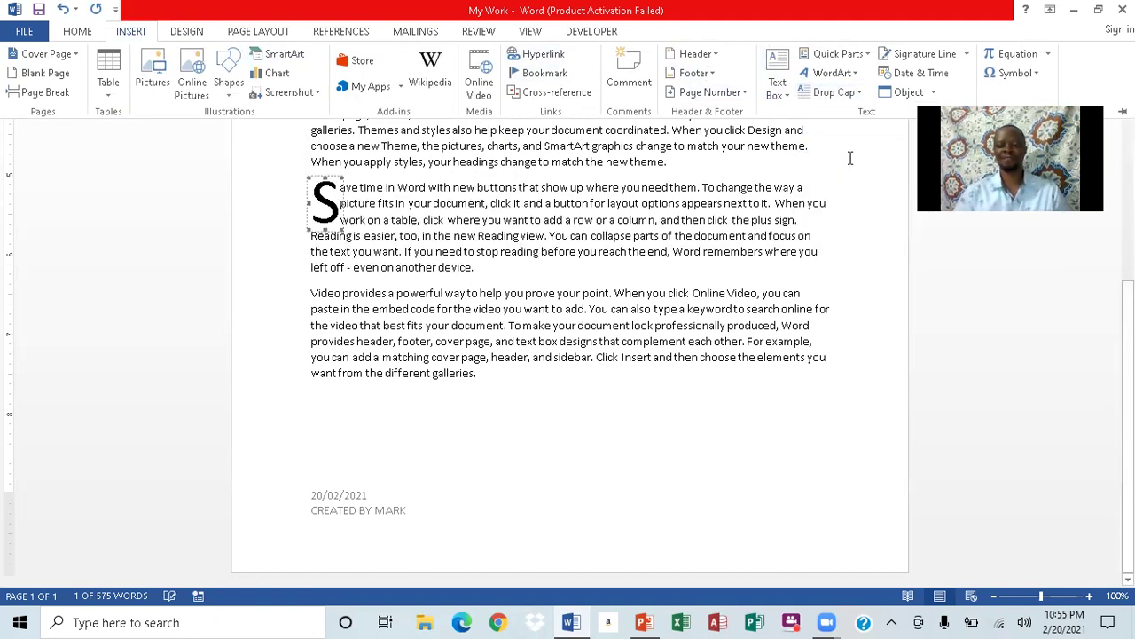
Apply a Dropped drop cap to only the letter V that starts the sixth paragraph
left_click(320, 293)
left_click_drag(312, 291, 319, 294)
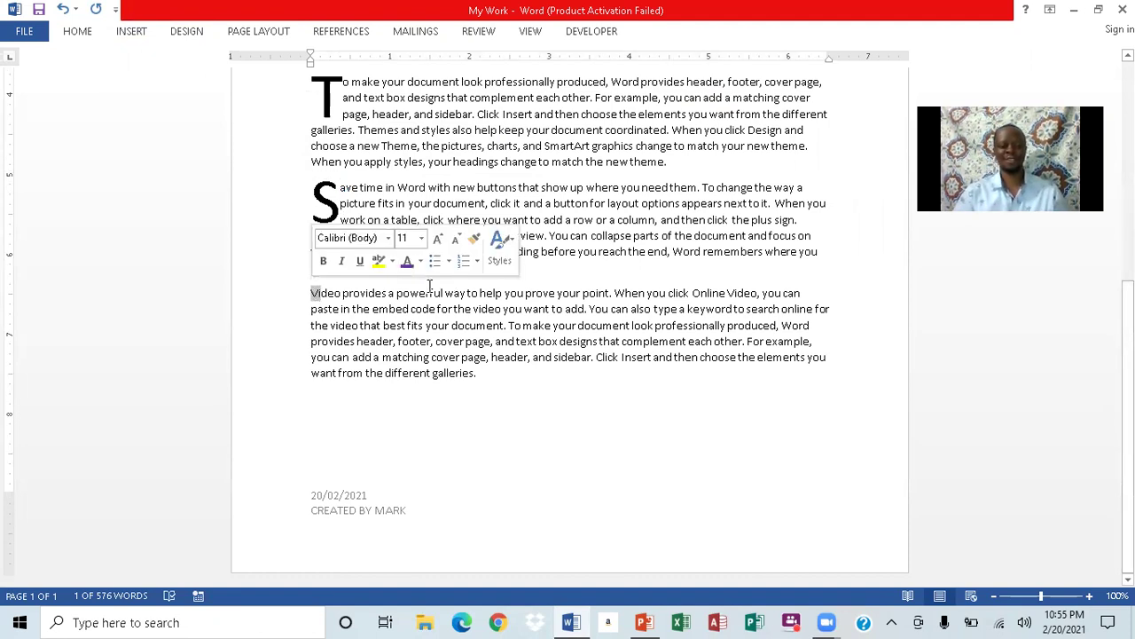
left_click(291, 295)
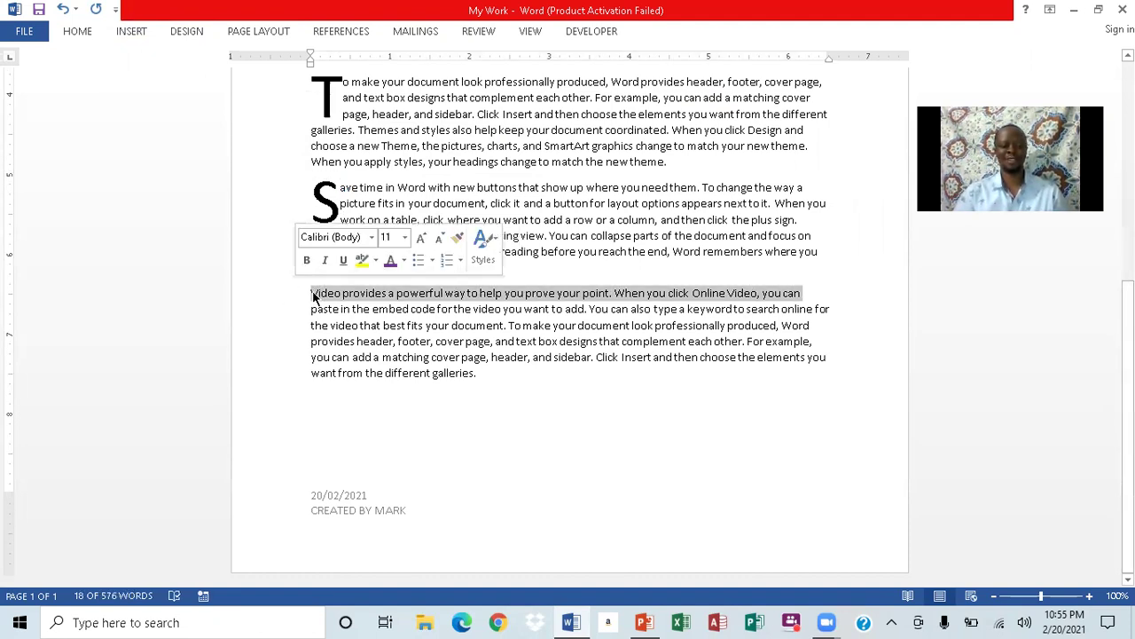
left_click(314, 296)
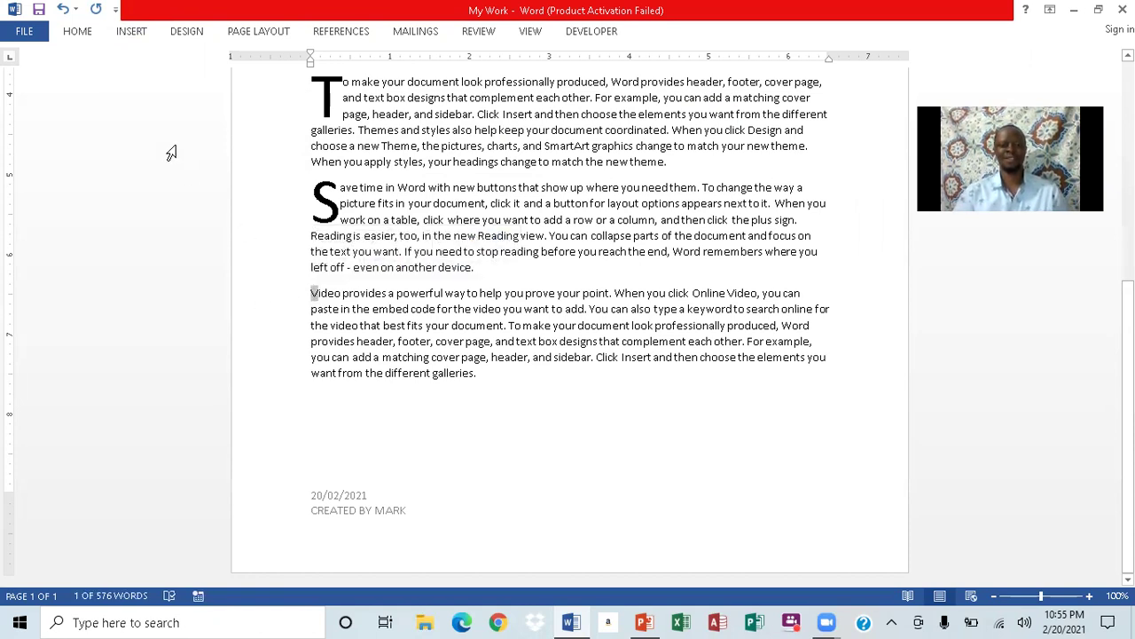
left_click(133, 30)
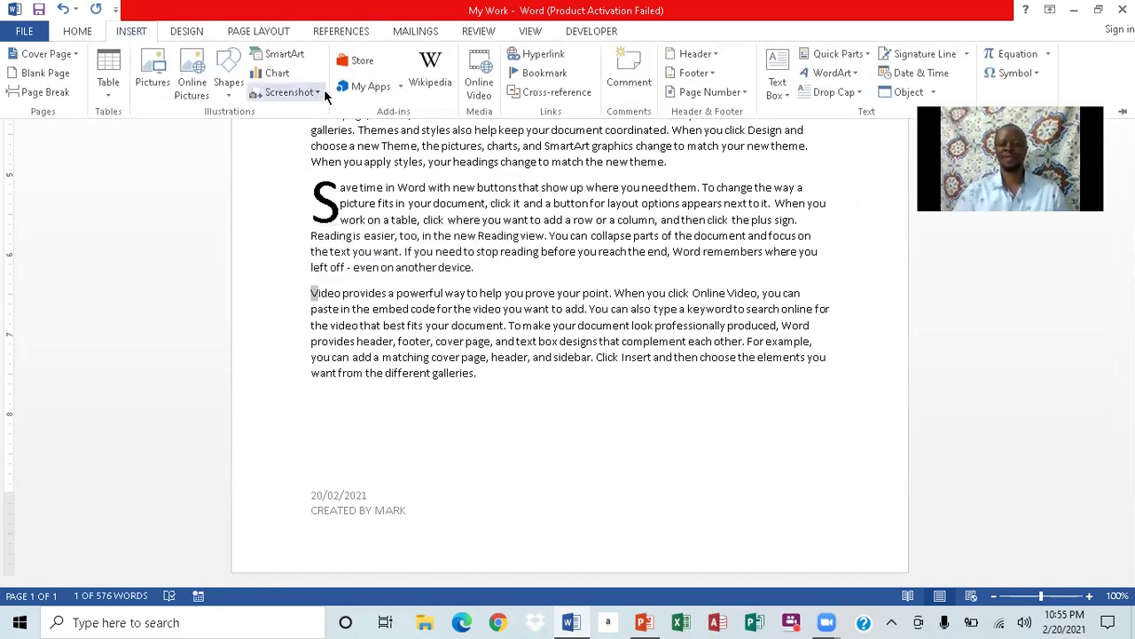
left_click(858, 92)
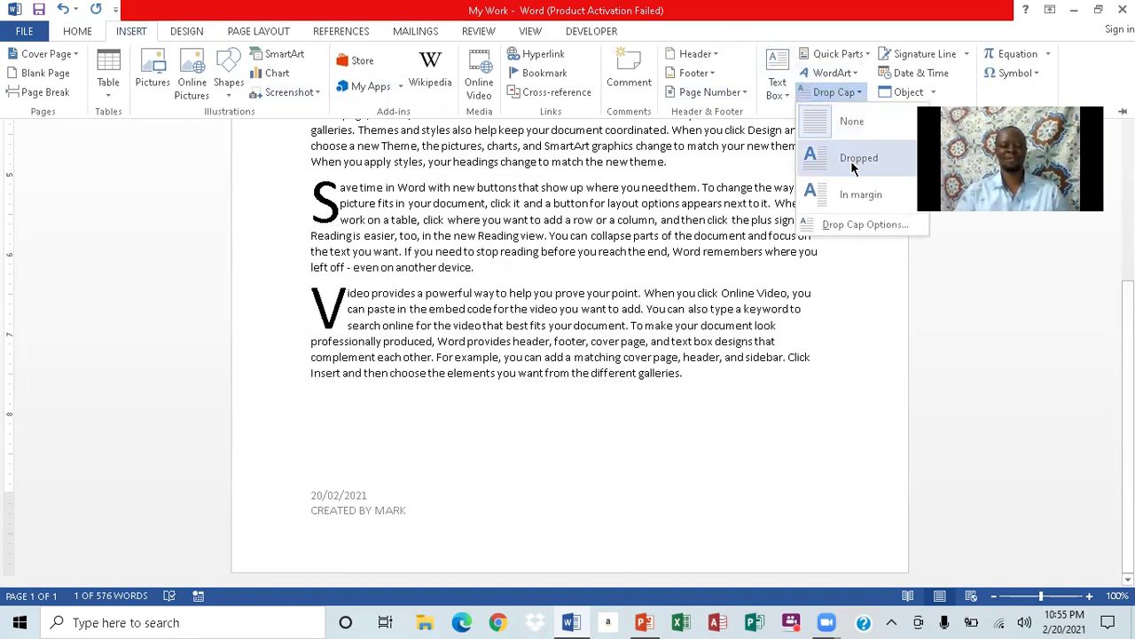
left_click(850, 161)
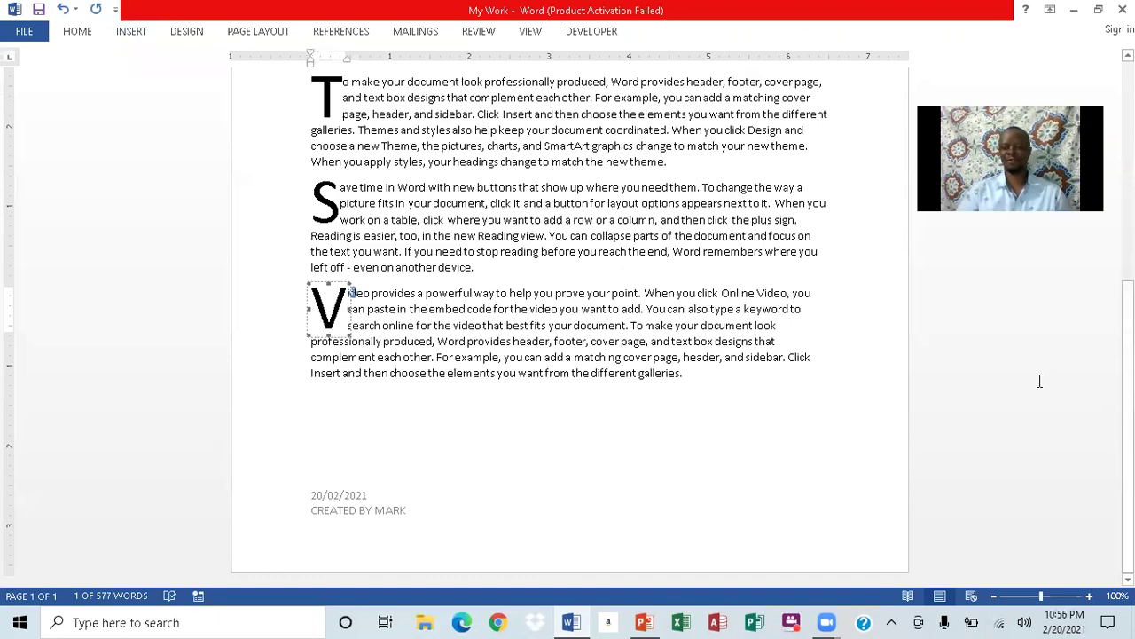
Review the drop caps, check the following task on the PowerPoint slide and return to the Word document
scroll(351, 291, "up", 8)
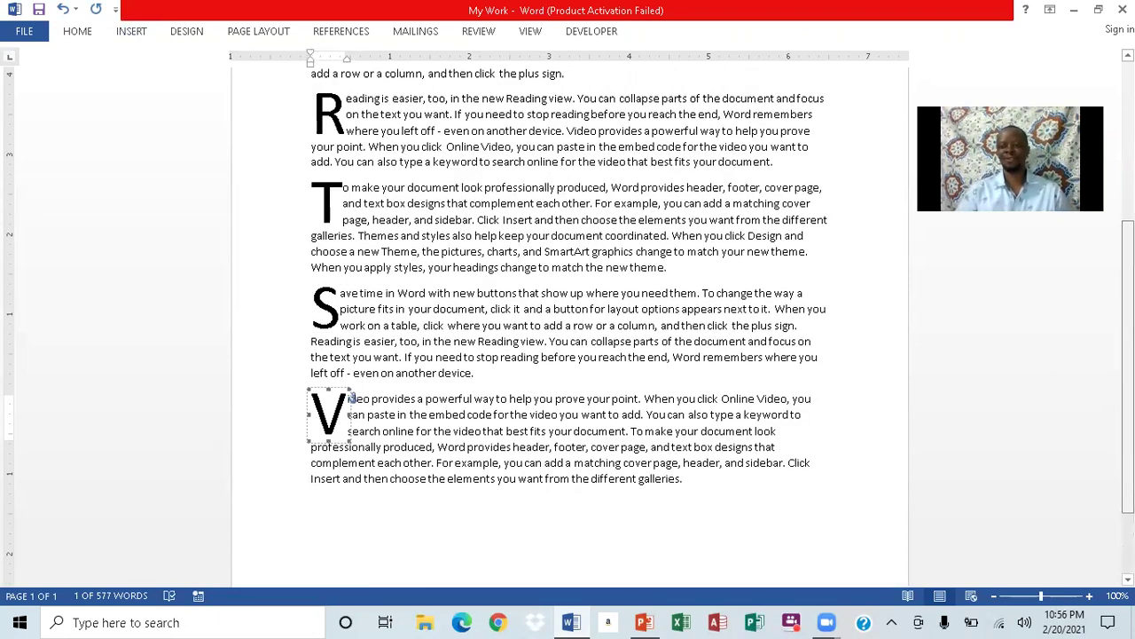
scroll(568, 333, "down", 1)
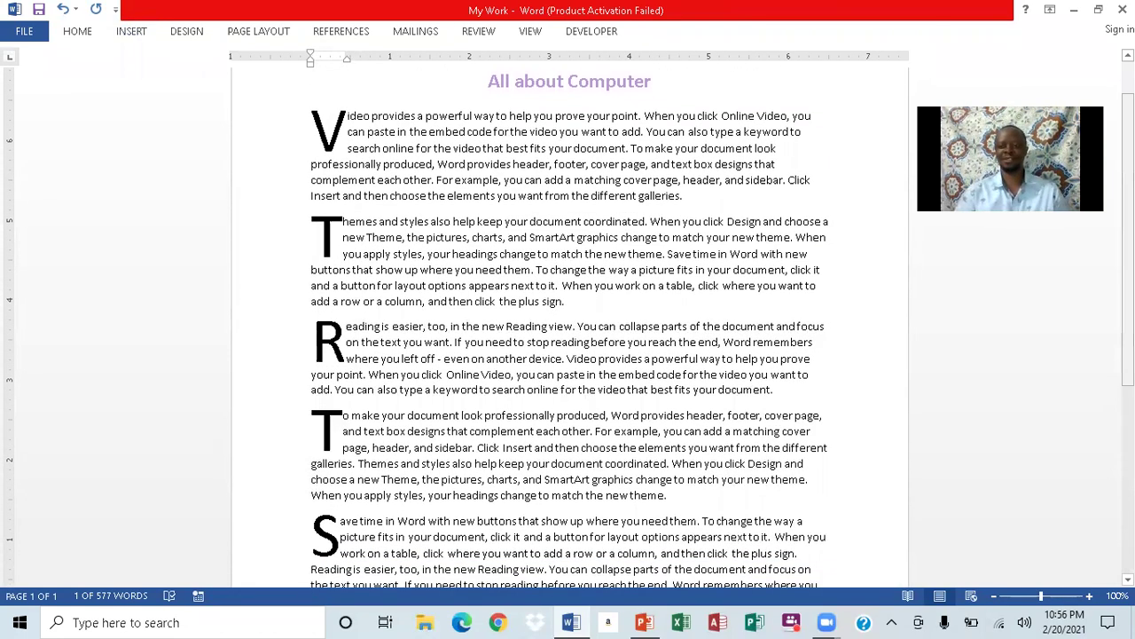
left_click(637, 620)
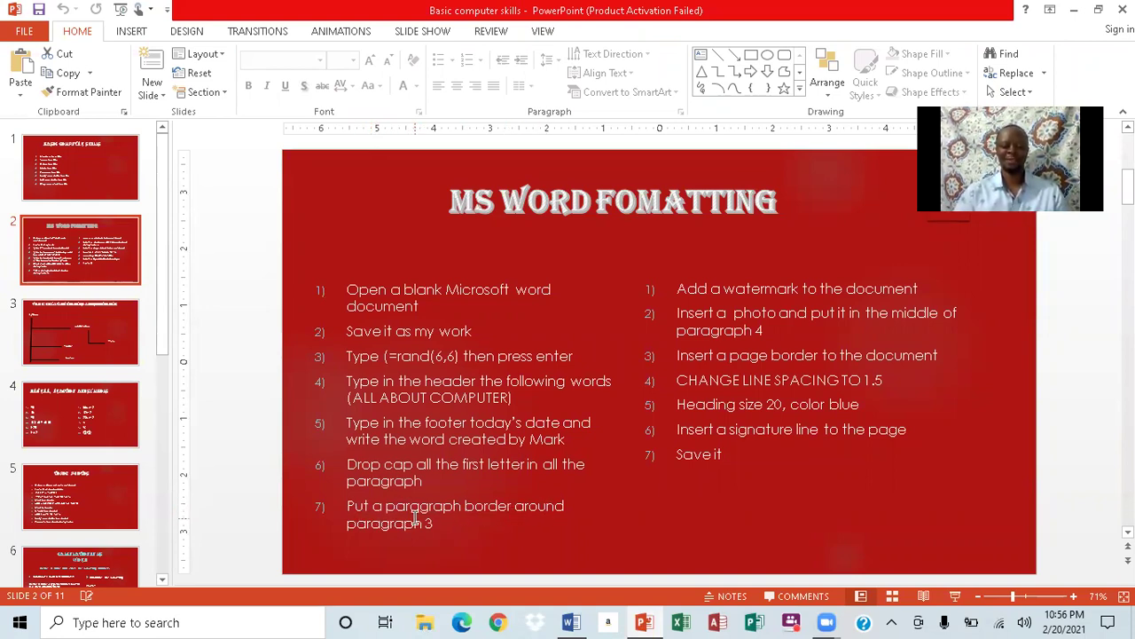
left_click(572, 621)
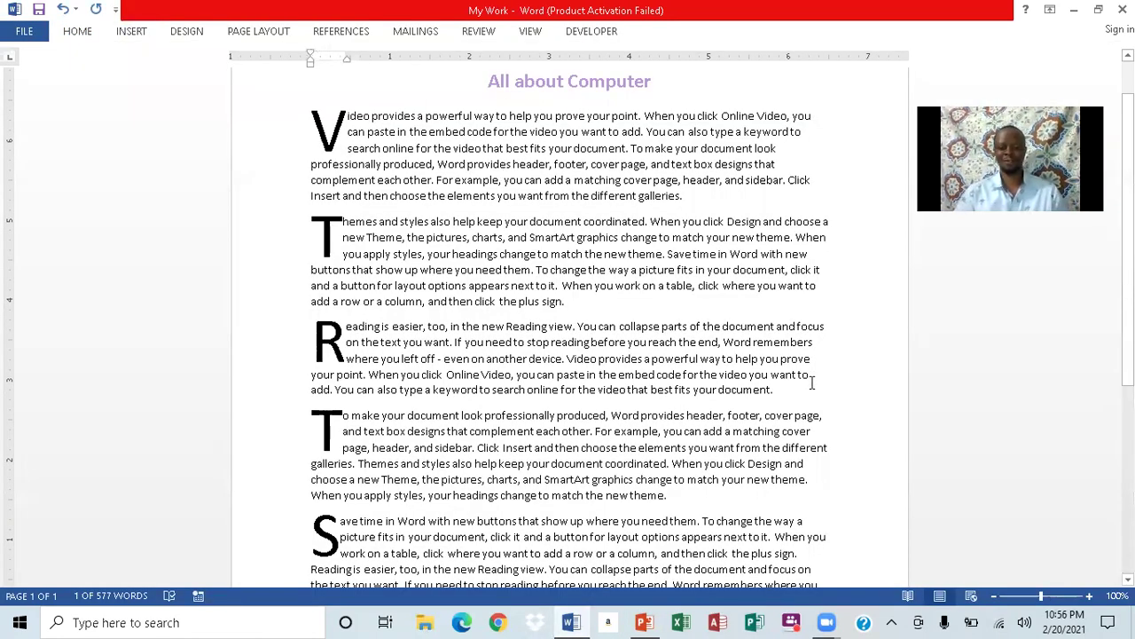
left_click_drag(767, 390, 326, 322)
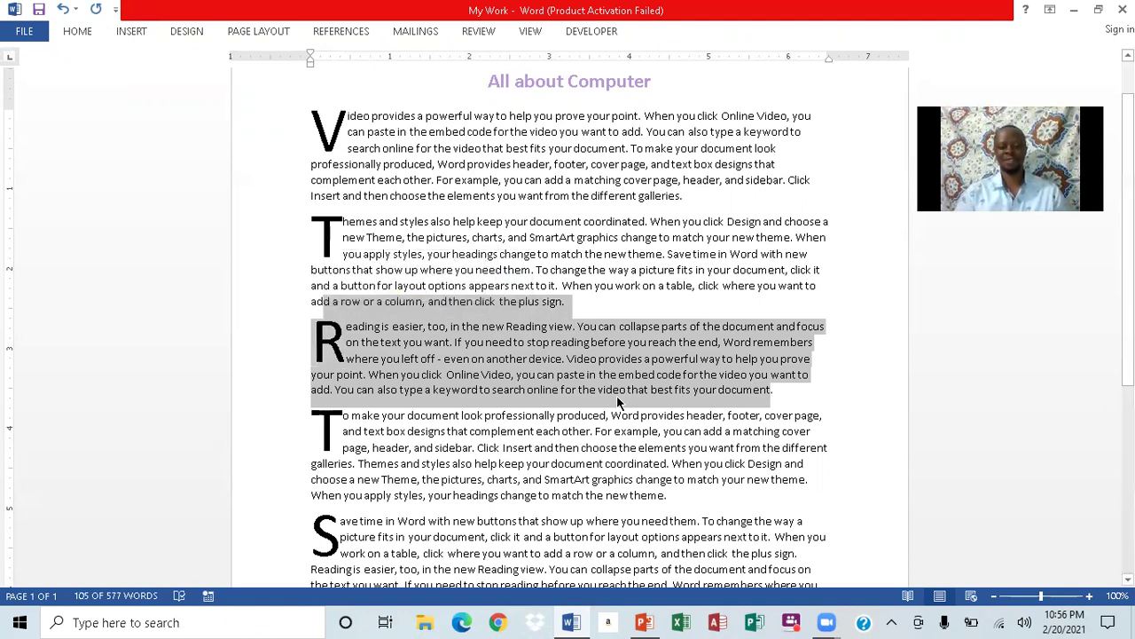
left_click_drag(808, 386, 745, 310)
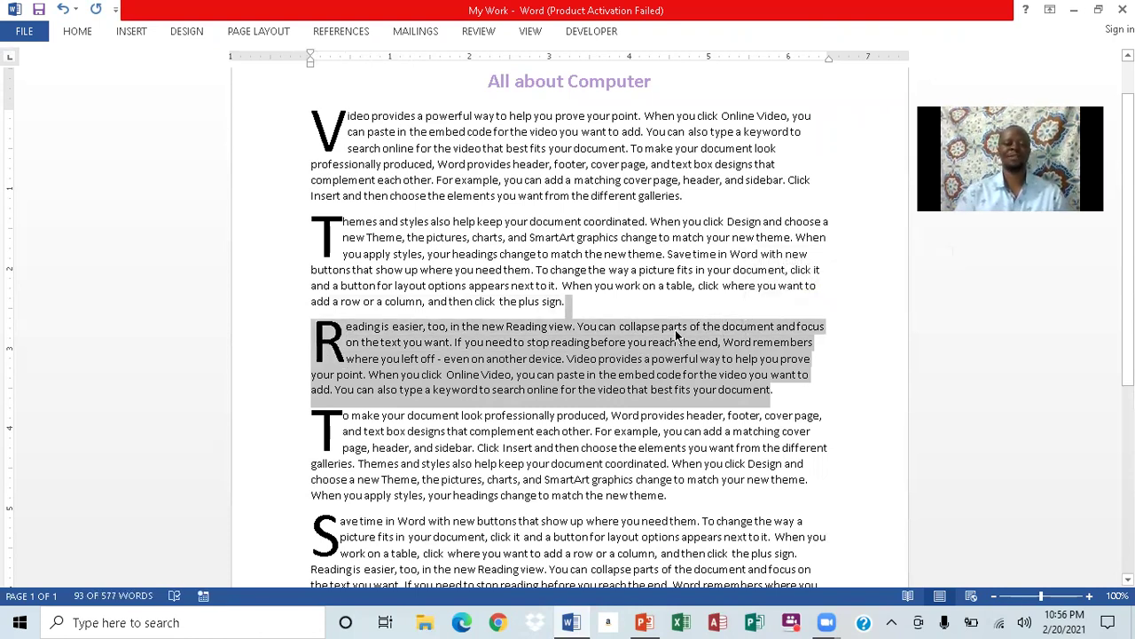
left_click(77, 32)
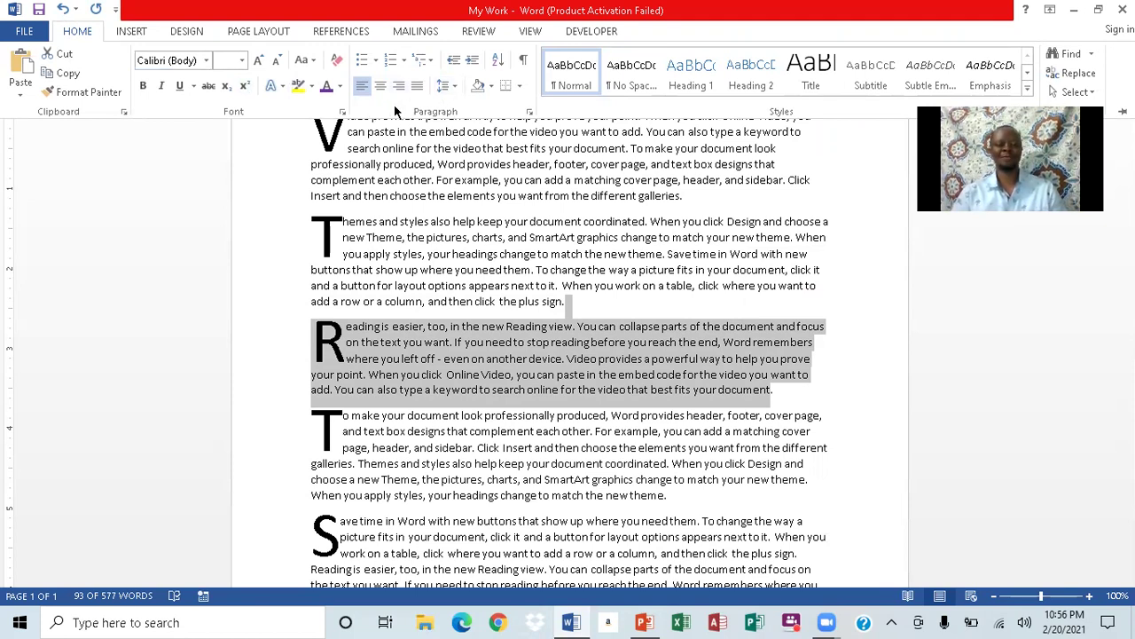
left_click(519, 86)
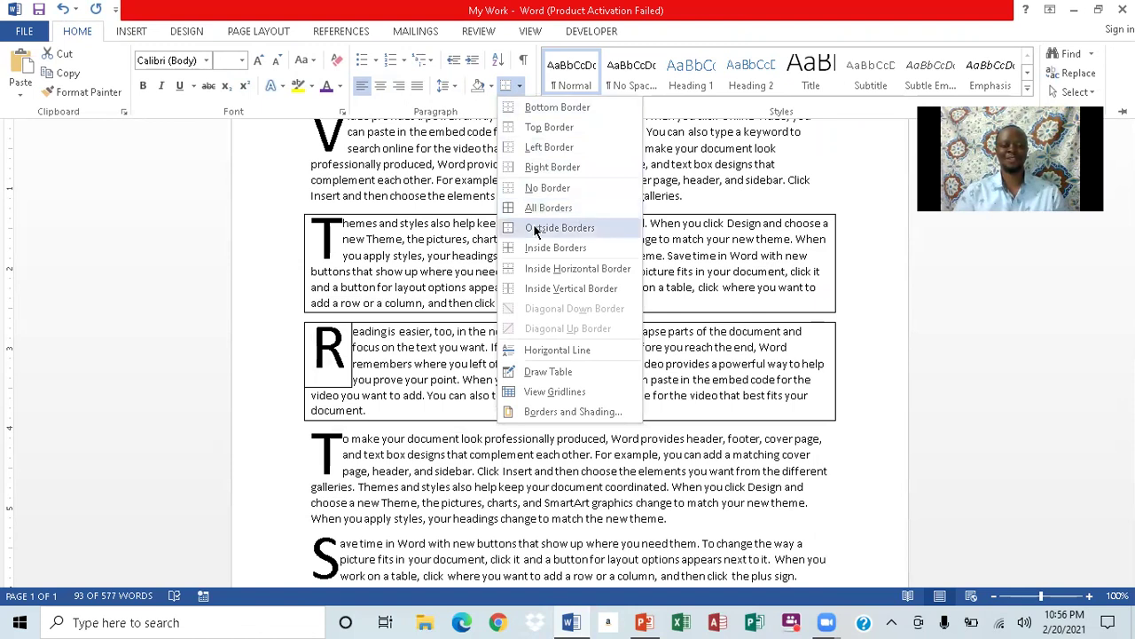
left_click(892, 257)
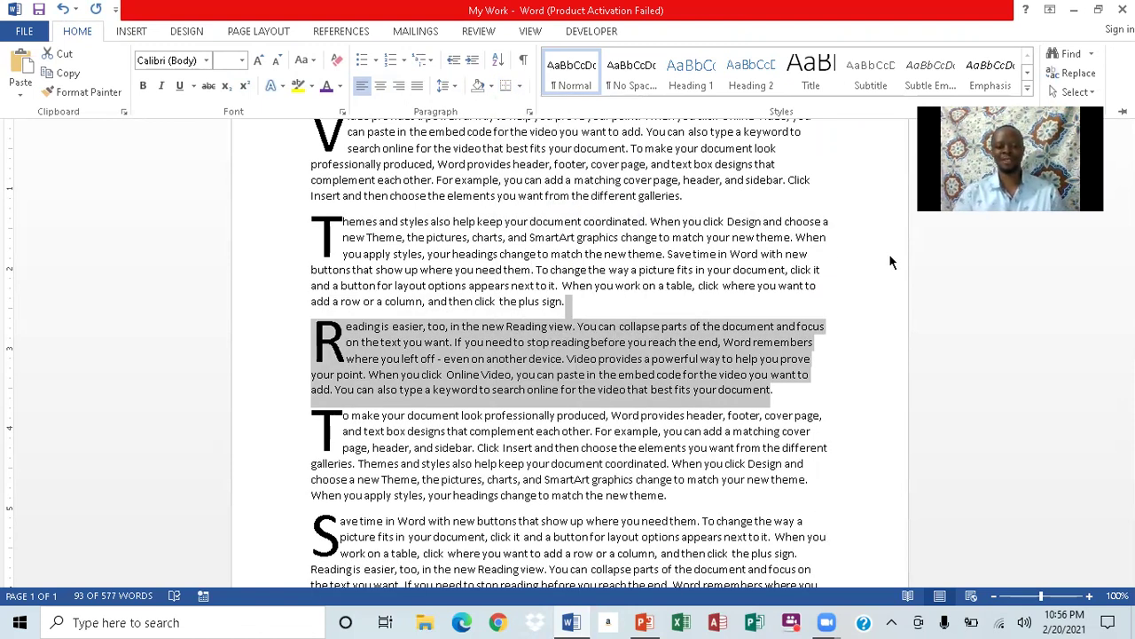
key("Escape")
left_click(615, 307)
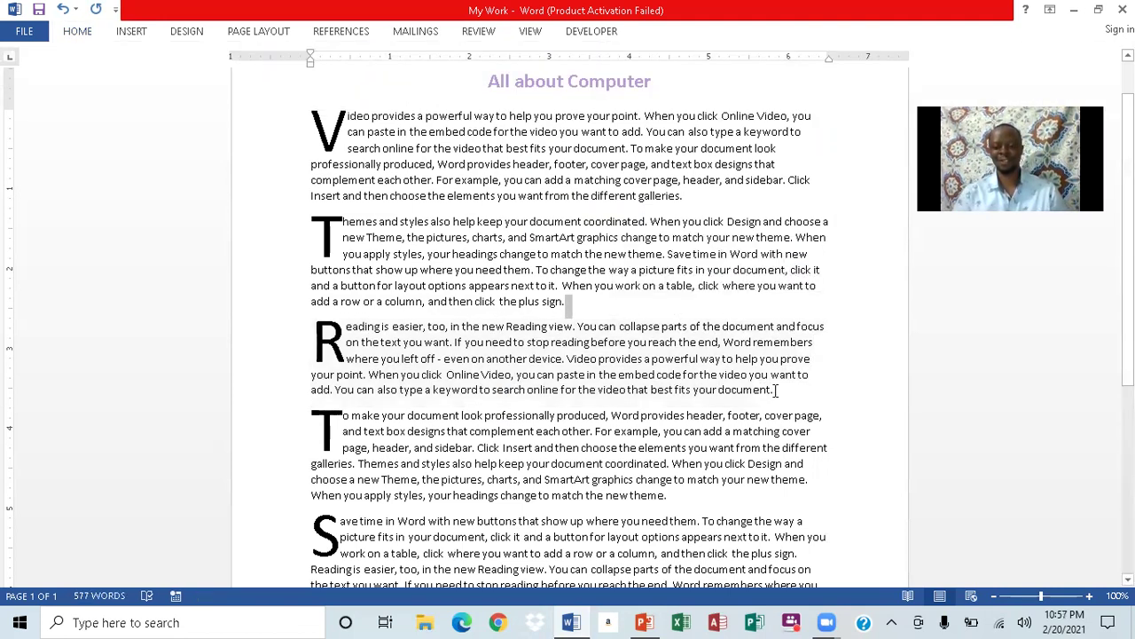
Apply Outside Borders to only the third paragraph, including its drop cap R
left_click_drag(774, 390, 320, 335)
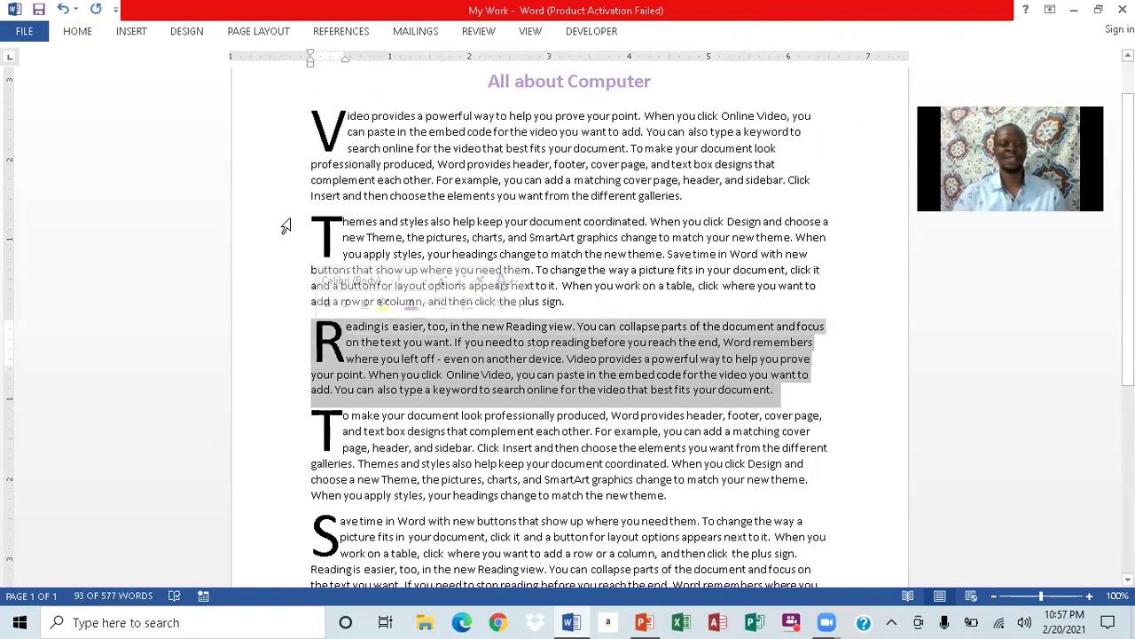
left_click(79, 32)
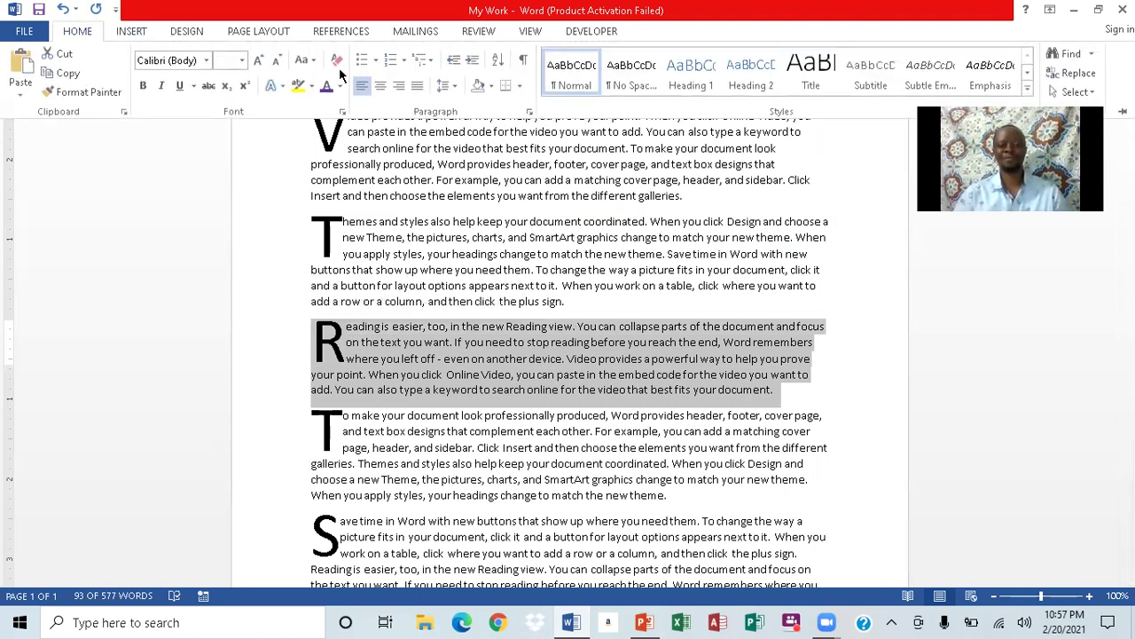
left_click(519, 86)
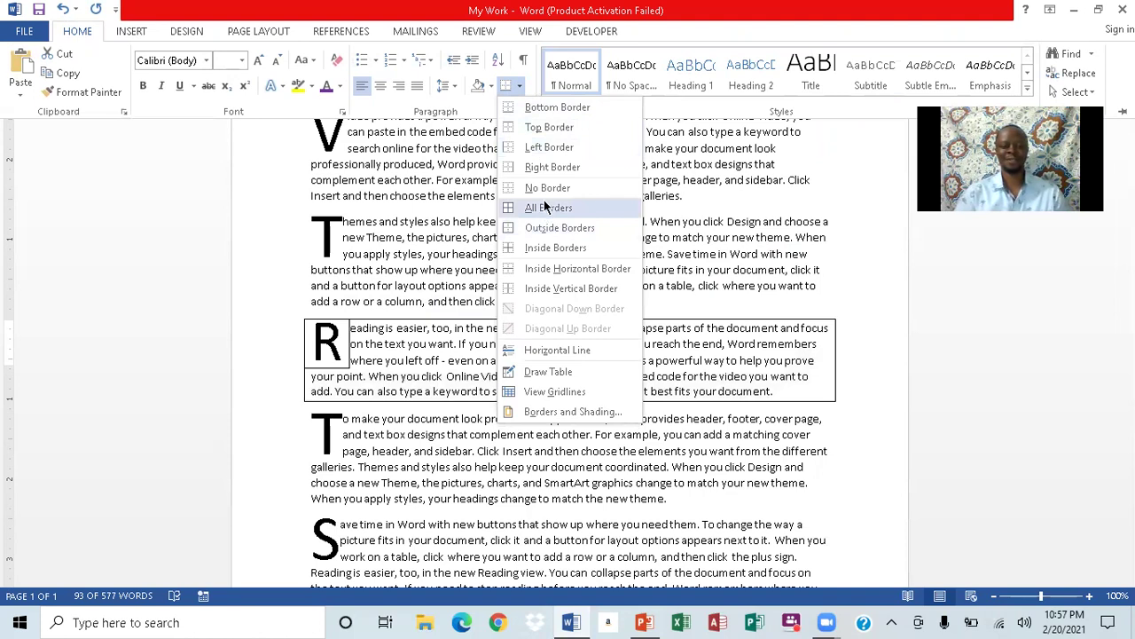
left_click(546, 232)
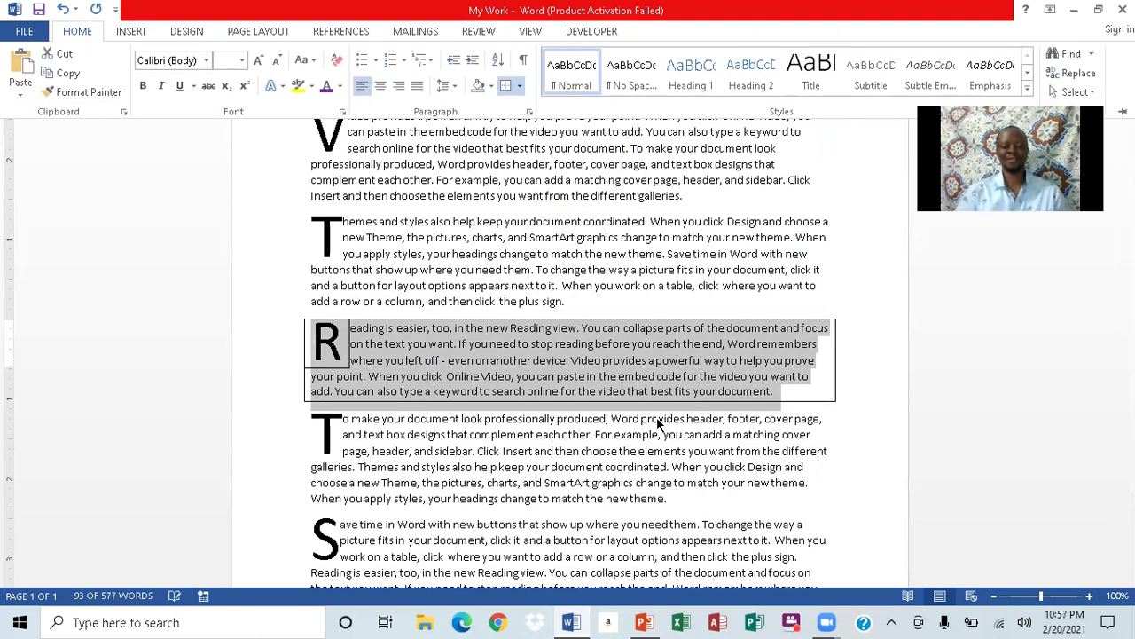
left_click(854, 363)
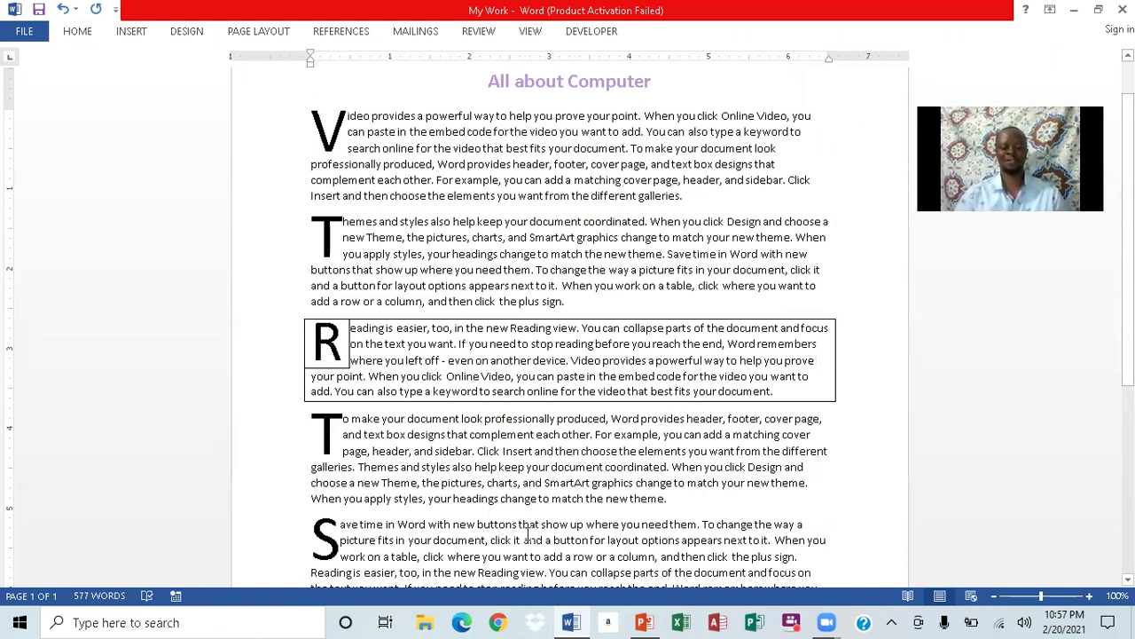
Check the watermark task on the PowerPoint slide, return to Word and set up a custom text watermark reading COMPUTER SOFTWARE
left_click(655, 620)
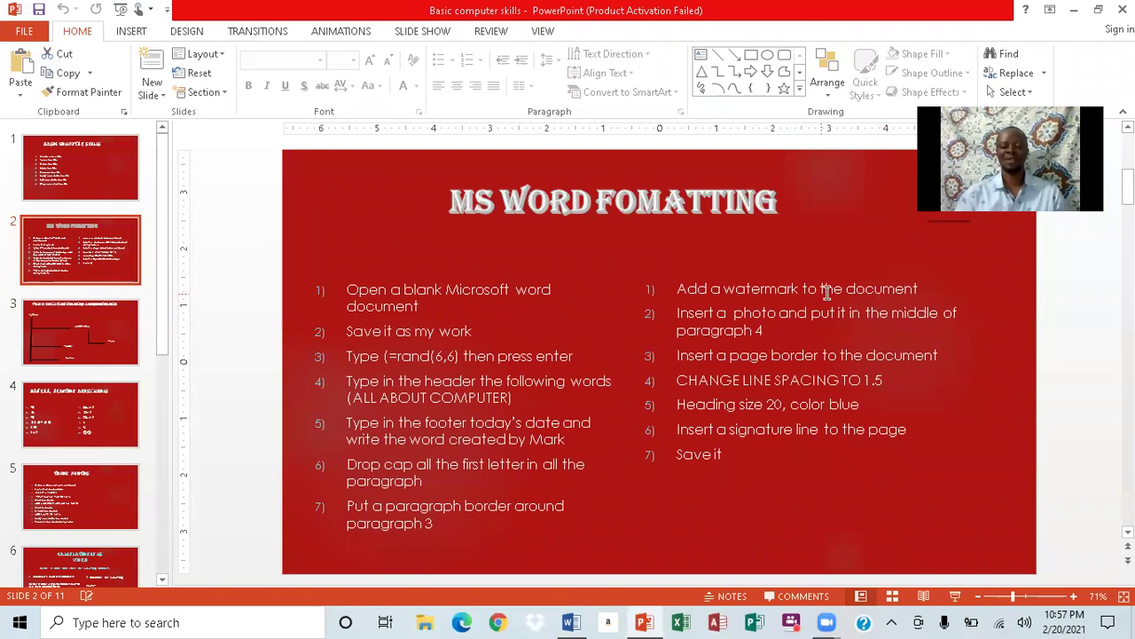
left_click(571, 622)
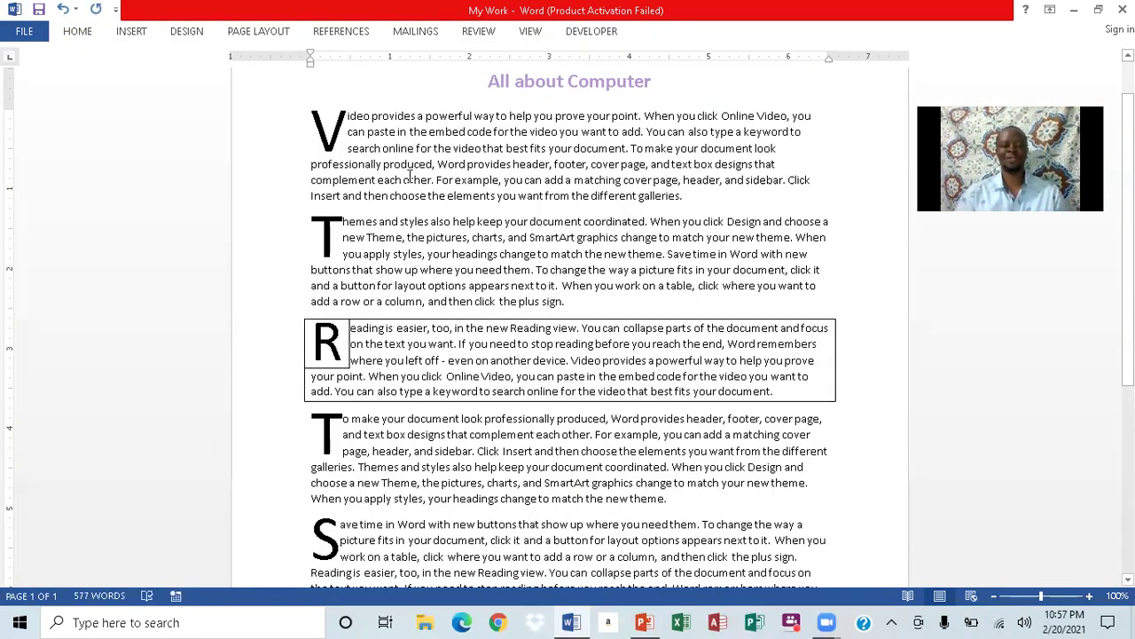
left_click(185, 33)
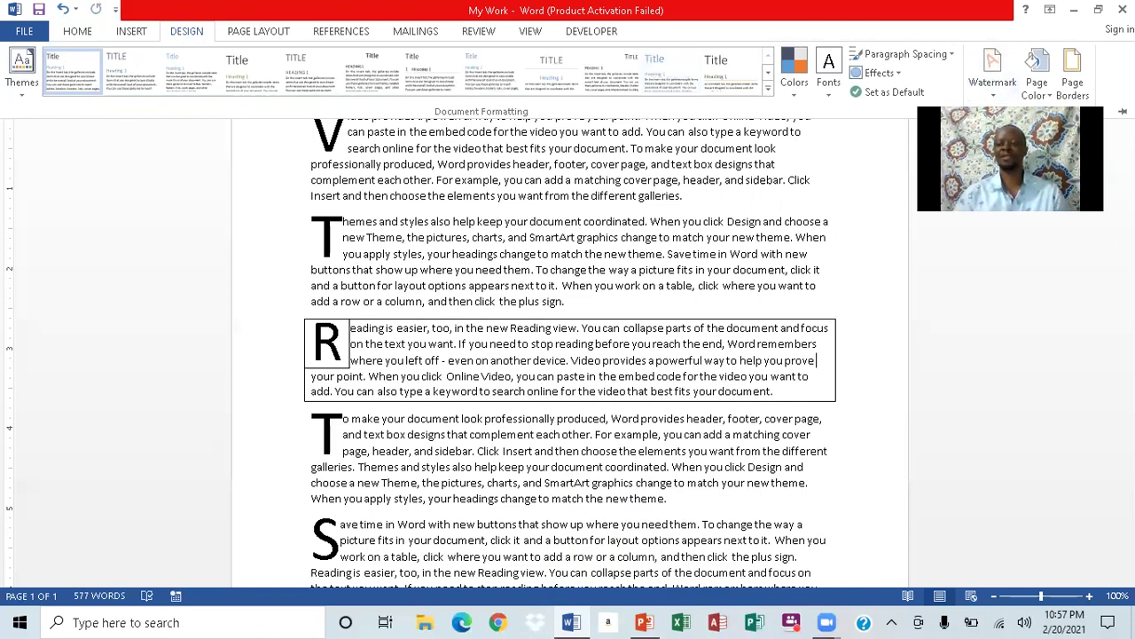
left_click(994, 93)
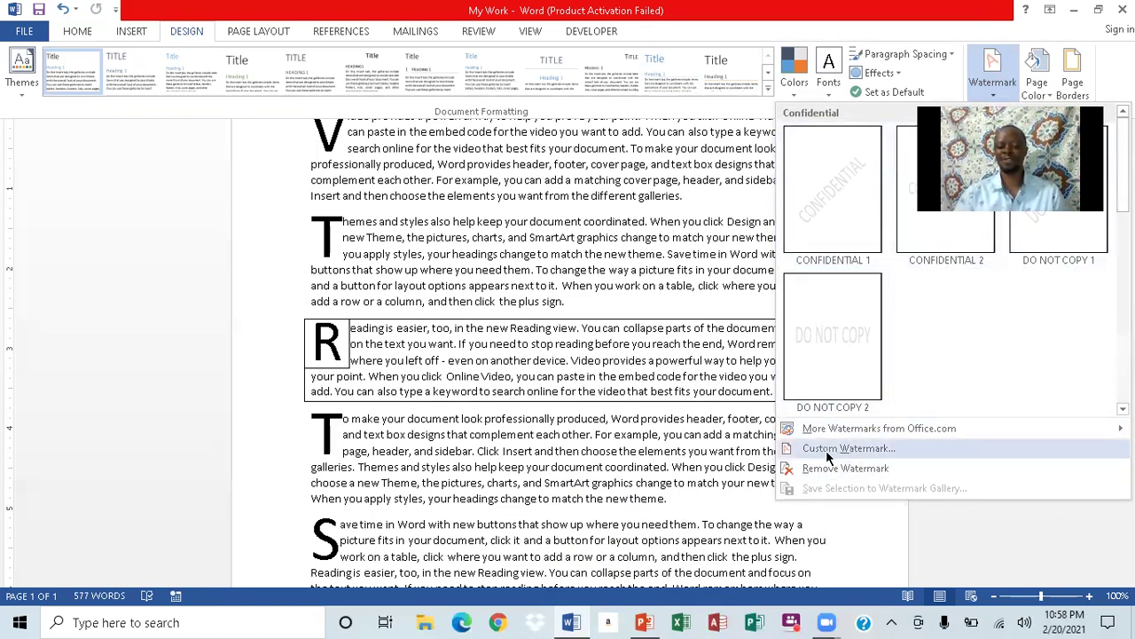
left_click(839, 451)
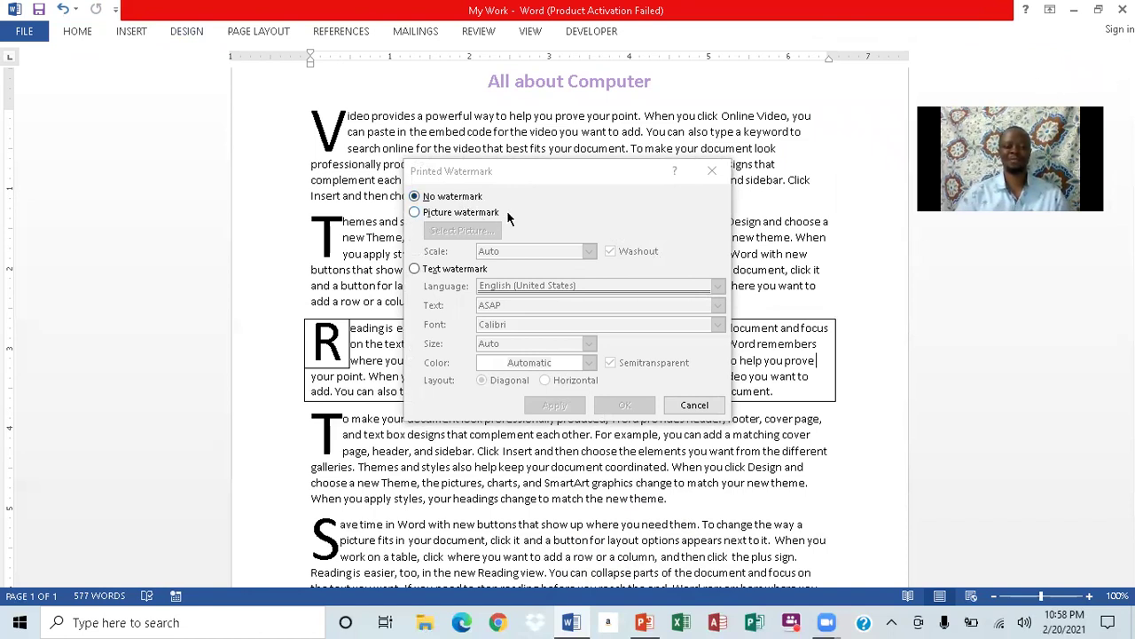
left_click(415, 270)
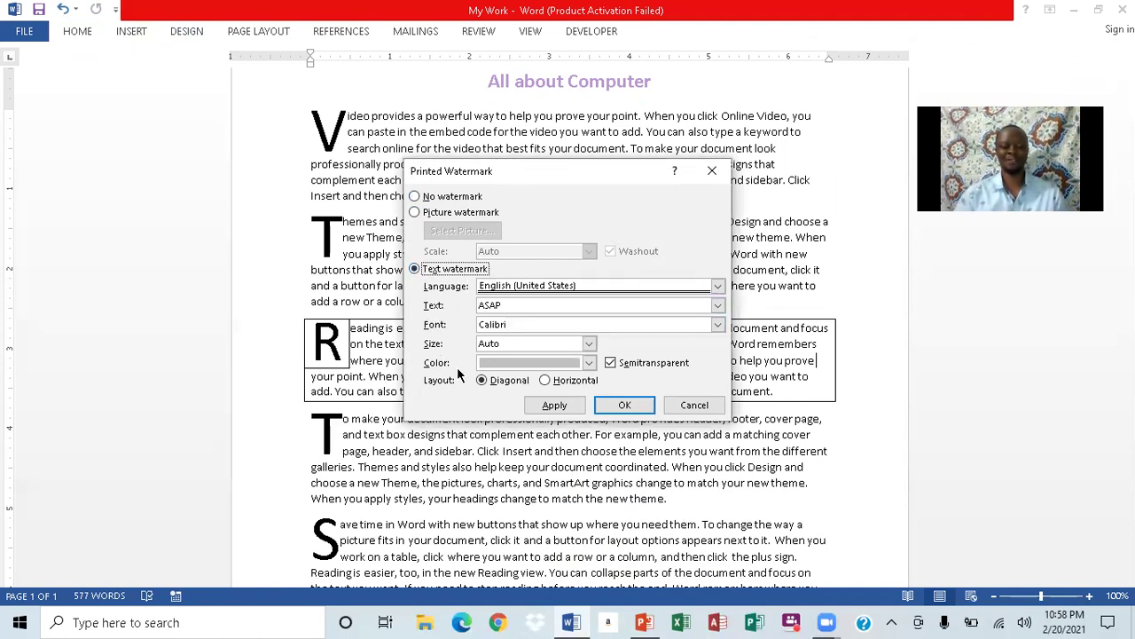
left_click(504, 305)
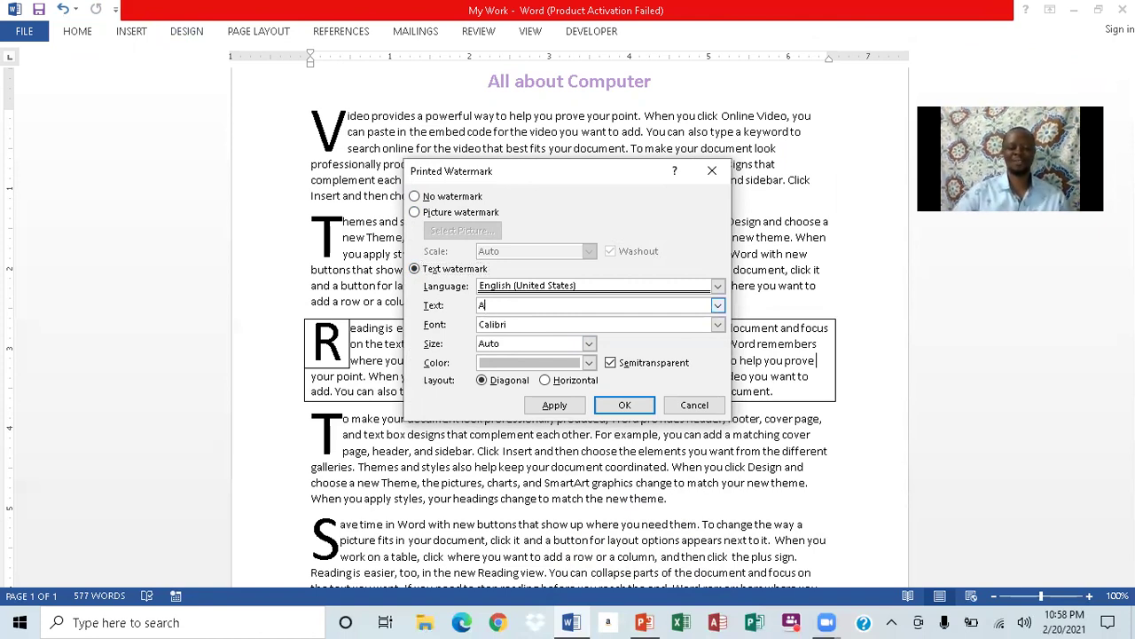
key("BackSpace")
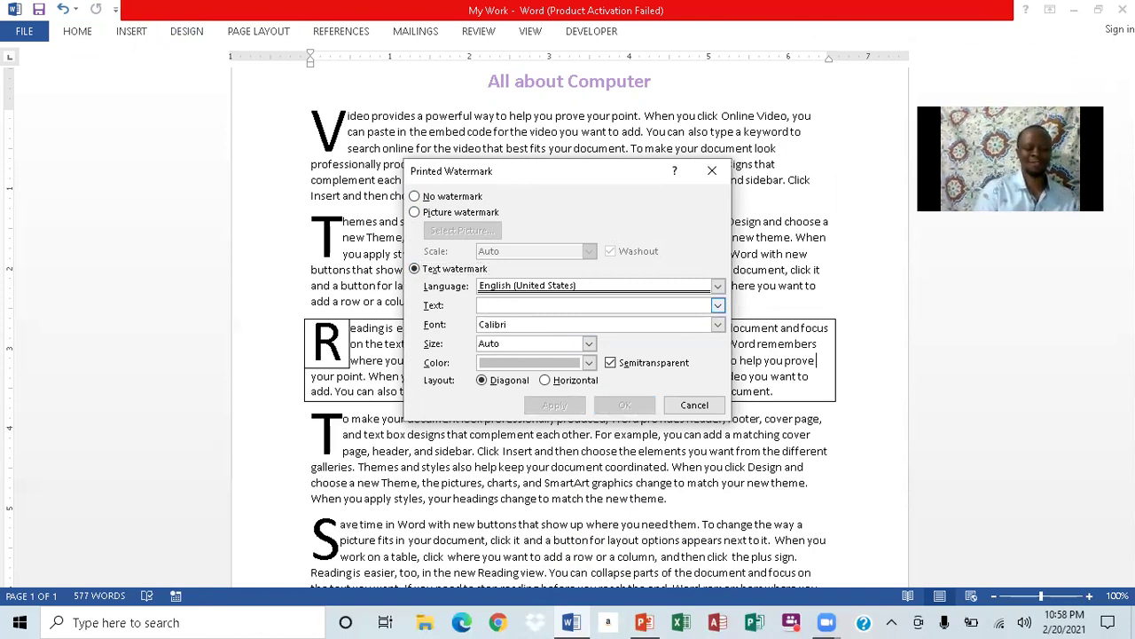
type("COMPUTER SOFTWARE")
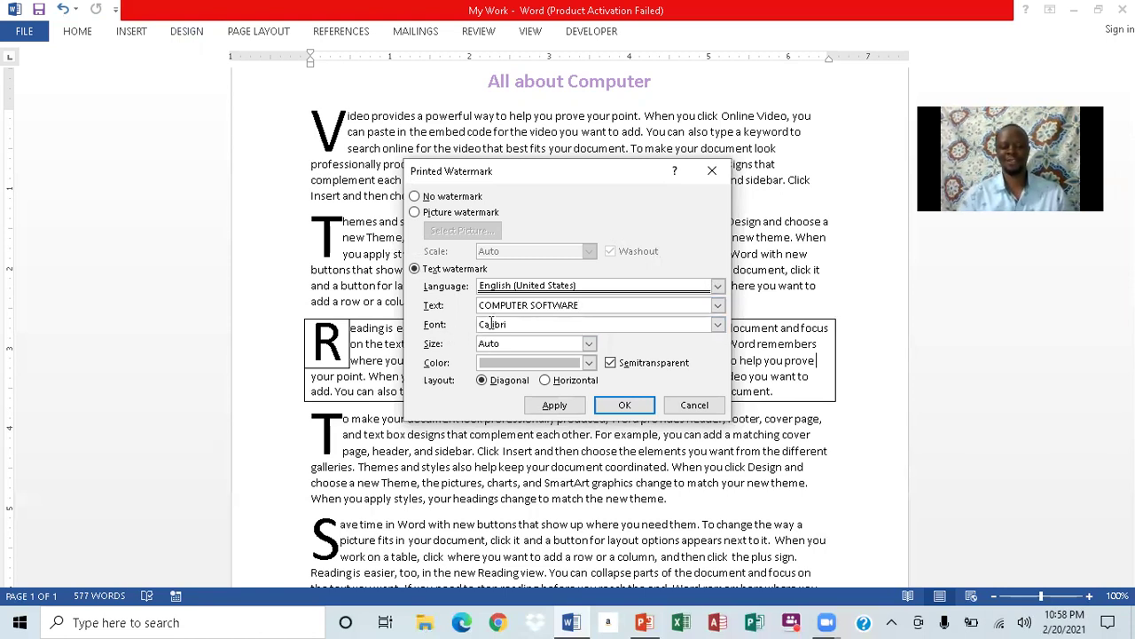
Set the watermark's font to Candara Light, size 90 and colour red, and apply it to the document
left_click(718, 324)
scroll(720, 383, "down", 2)
left_click(590, 362)
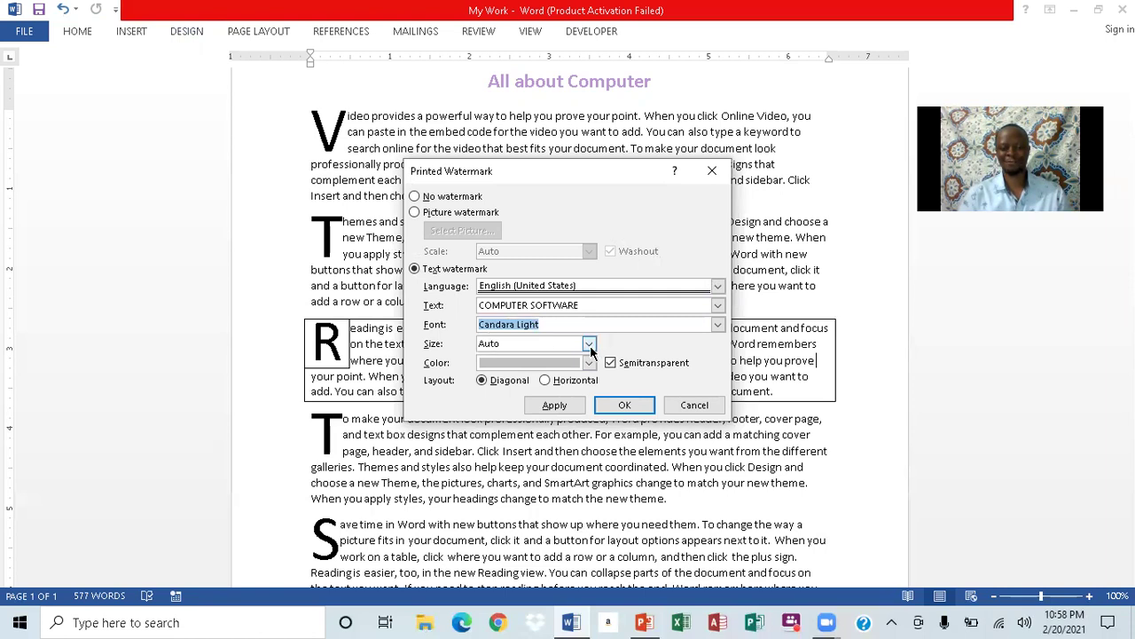
left_click(589, 344)
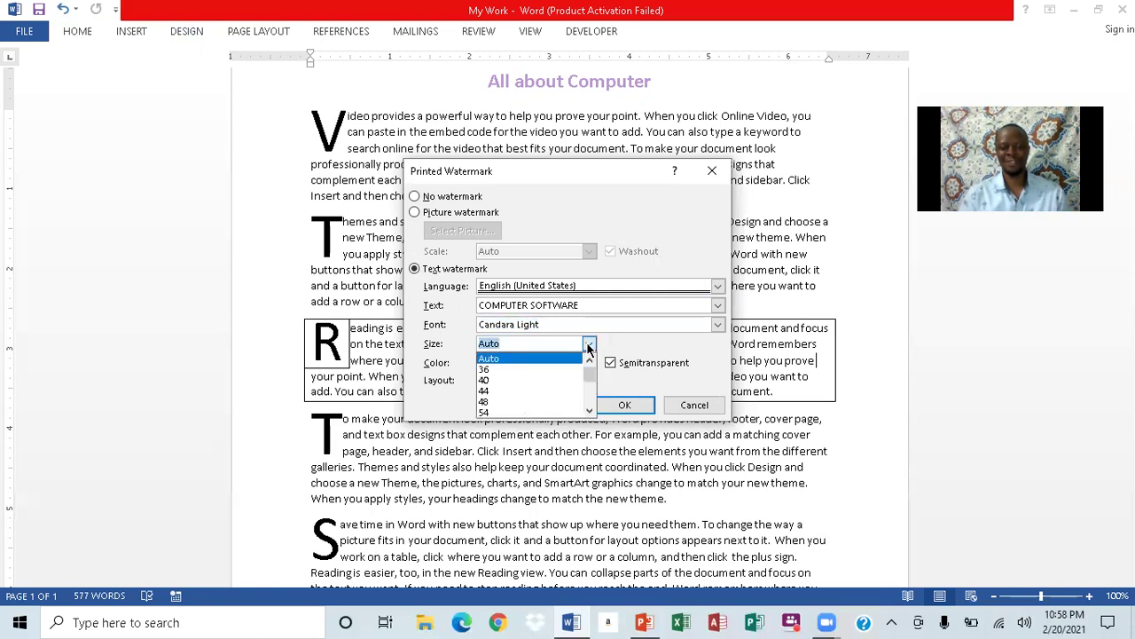
left_click(588, 412)
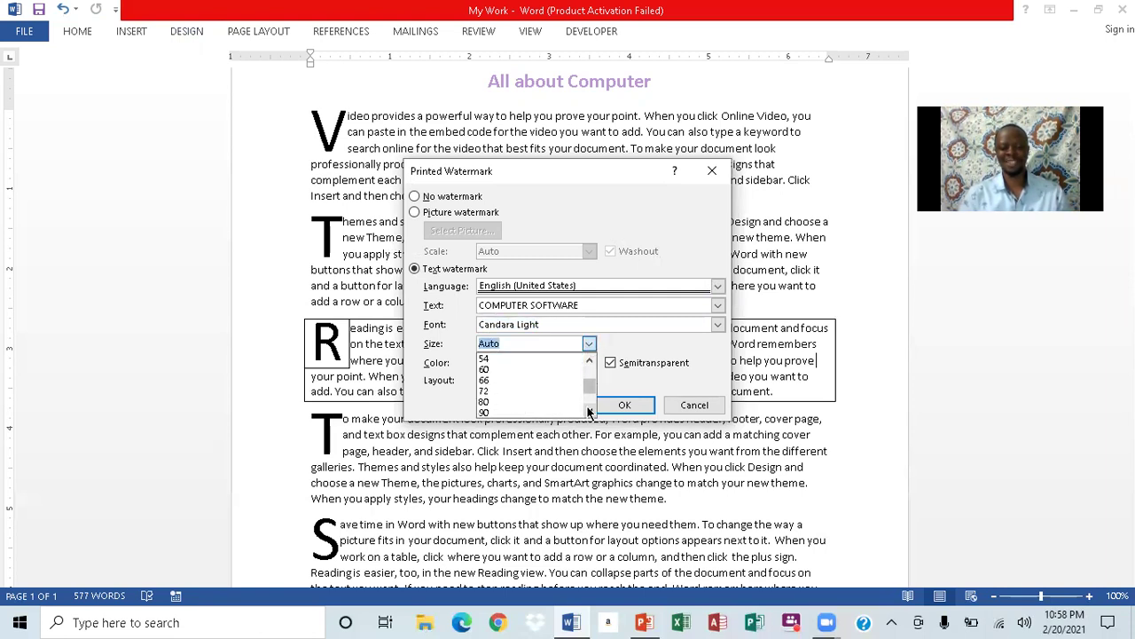
left_click(514, 413)
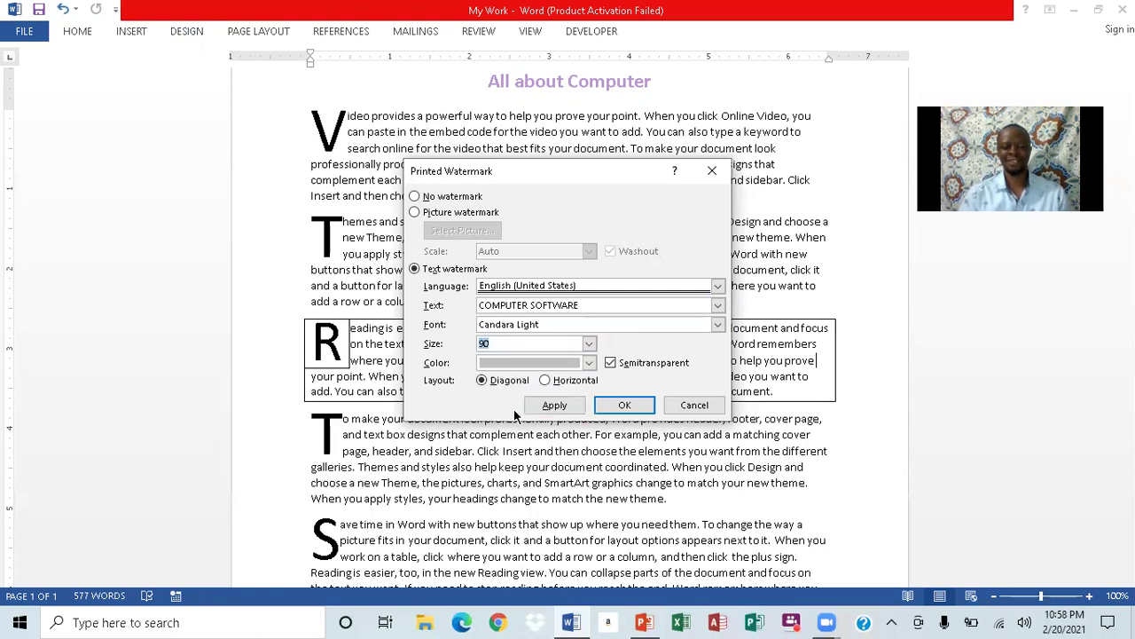
left_click(589, 362)
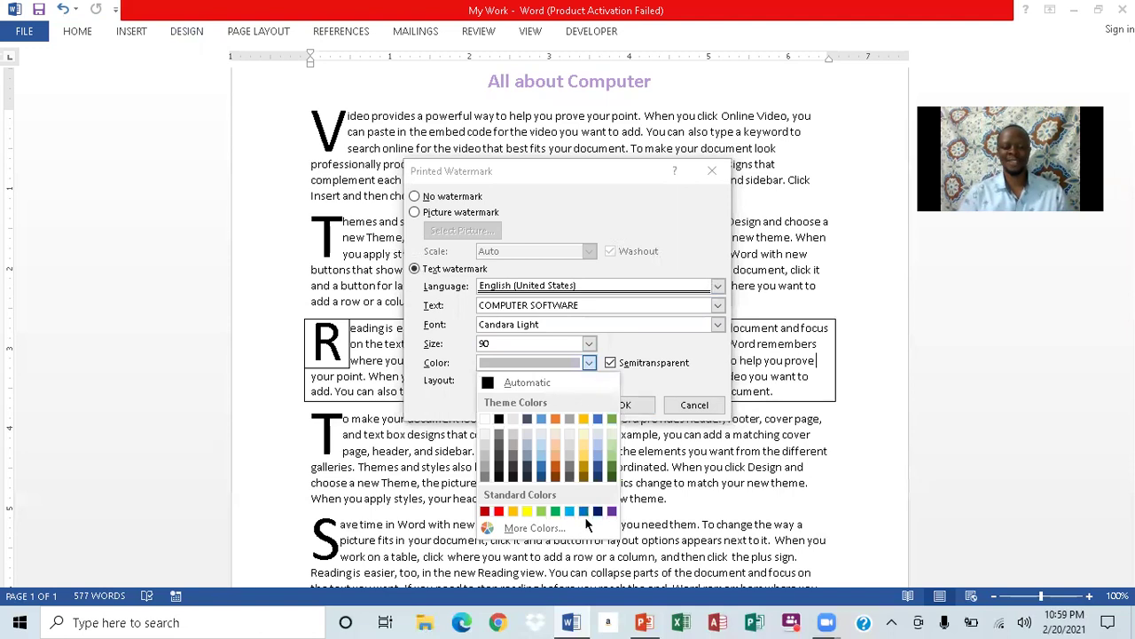
left_click(499, 510)
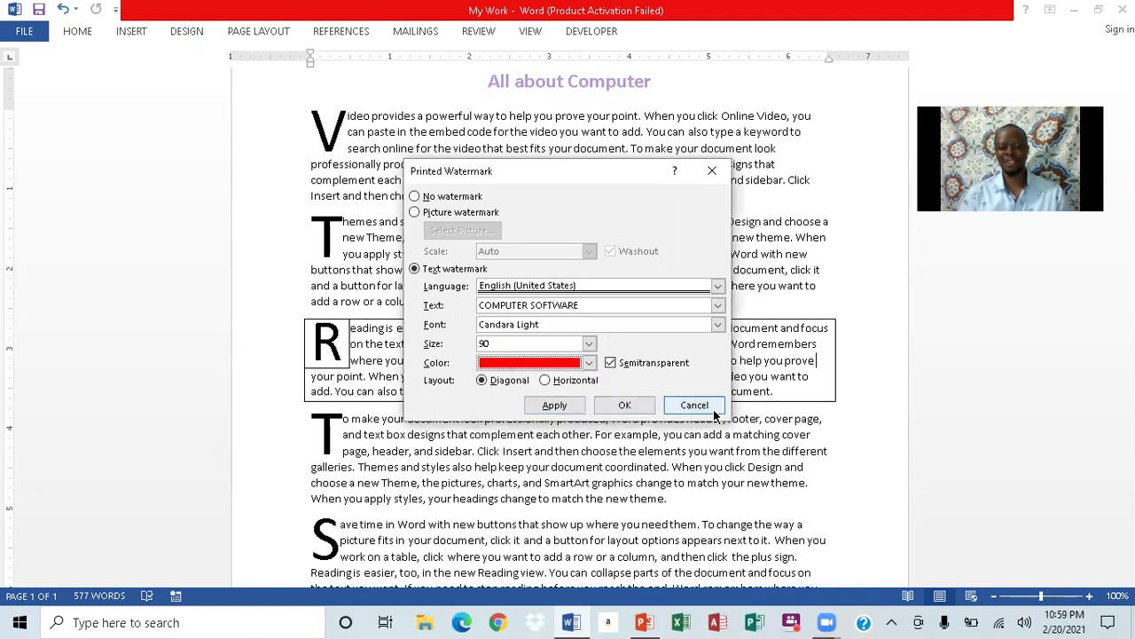
left_click(555, 408)
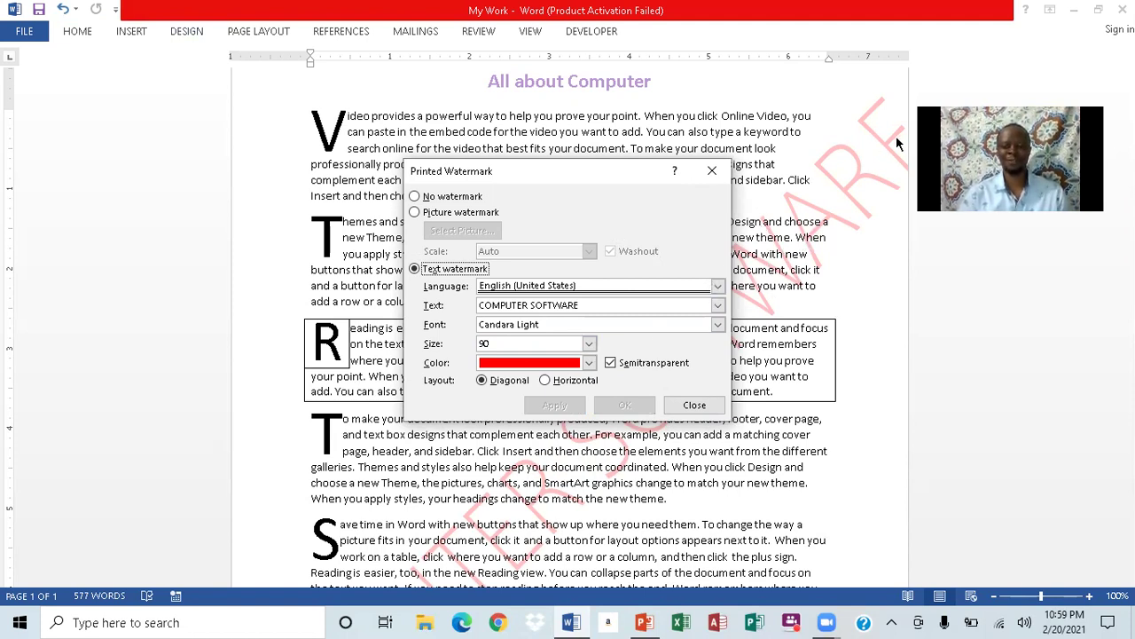
Reduce the watermark's text size to 80, apply the change and close the watermark settings
left_click(589, 344)
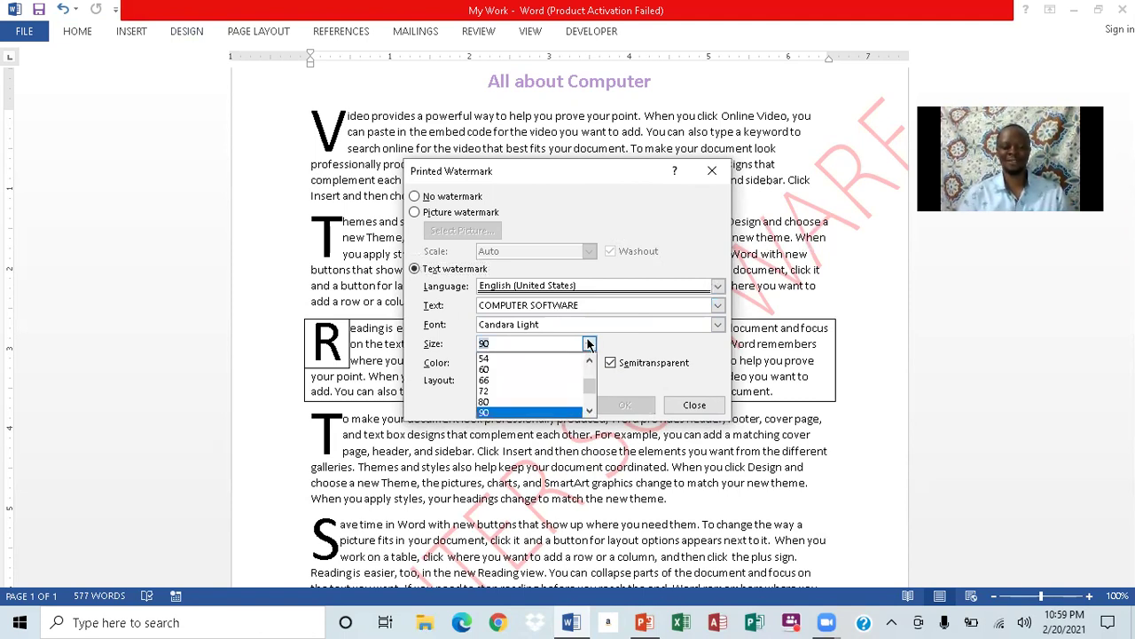
left_click(515, 403)
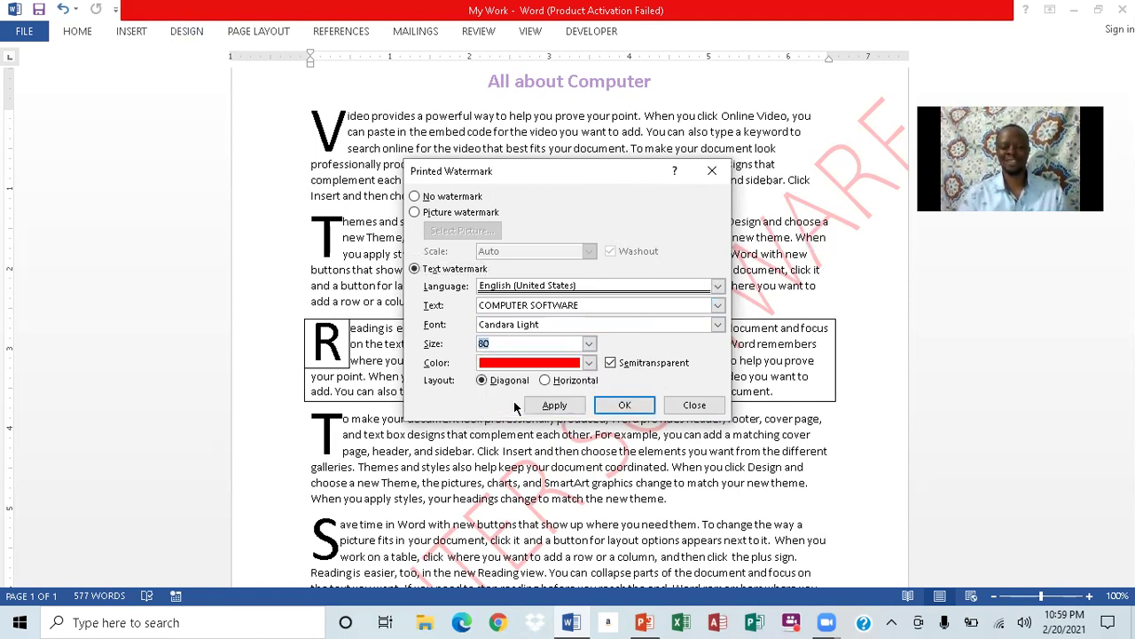
left_click(554, 406)
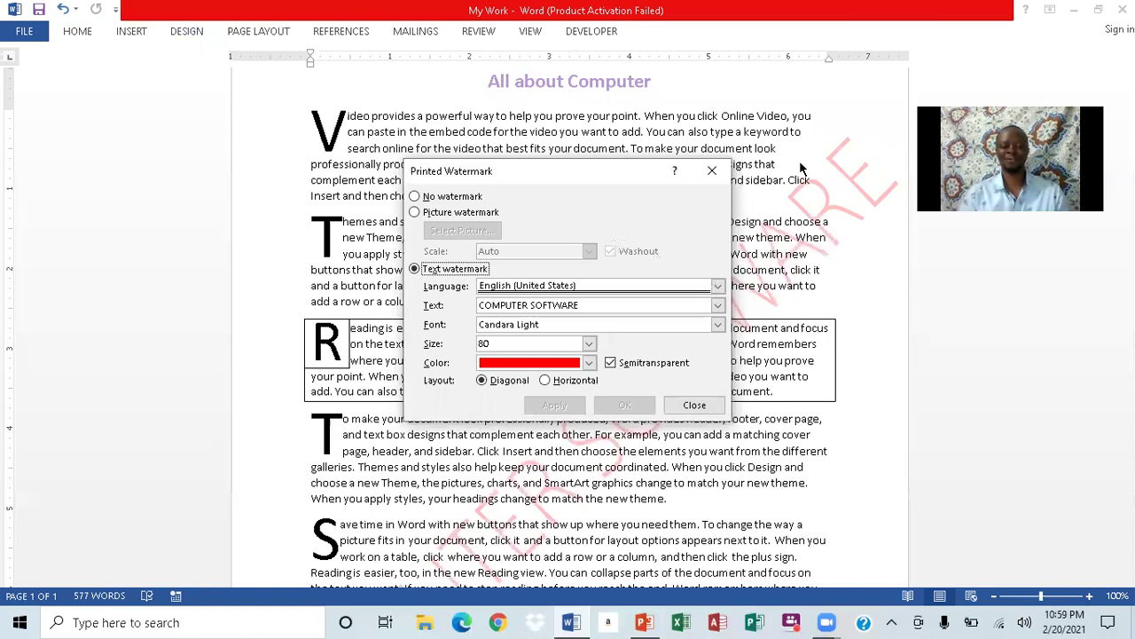
left_click(695, 405)
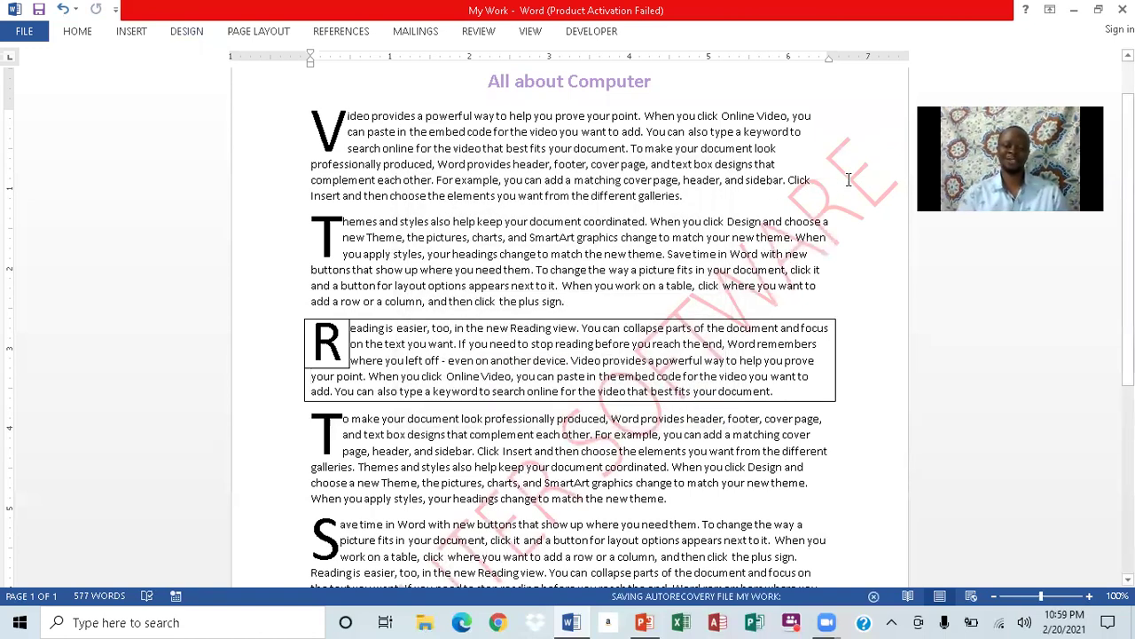
Check the photo task on the PowerPoint slide, return to Word and search Bing online pictures for MONKEY
left_click(650, 547)
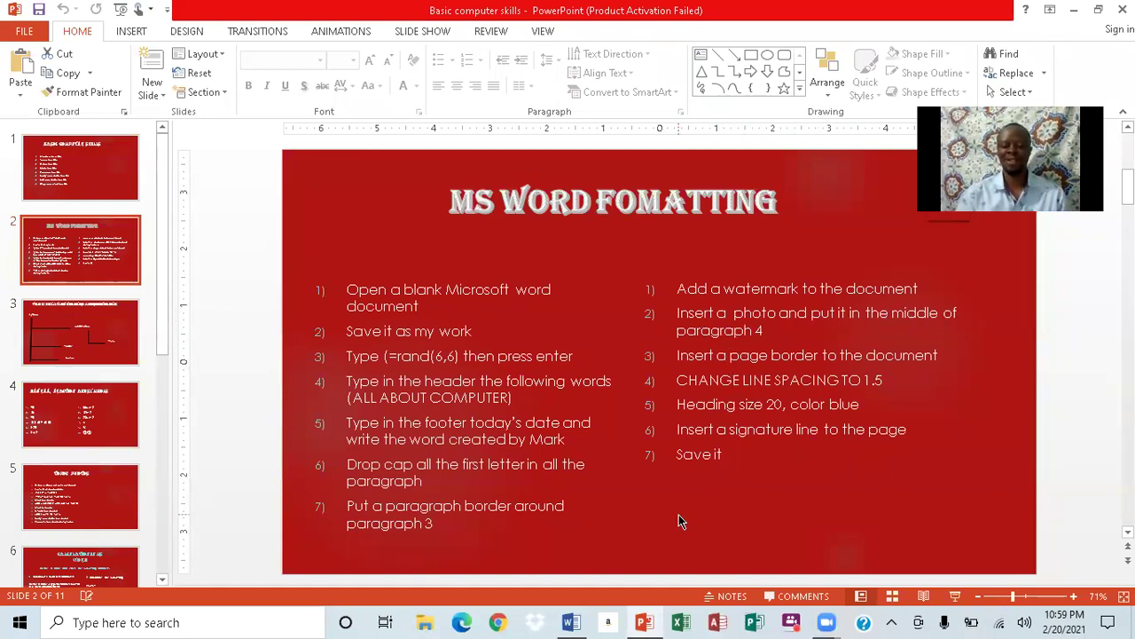
left_click(571, 621)
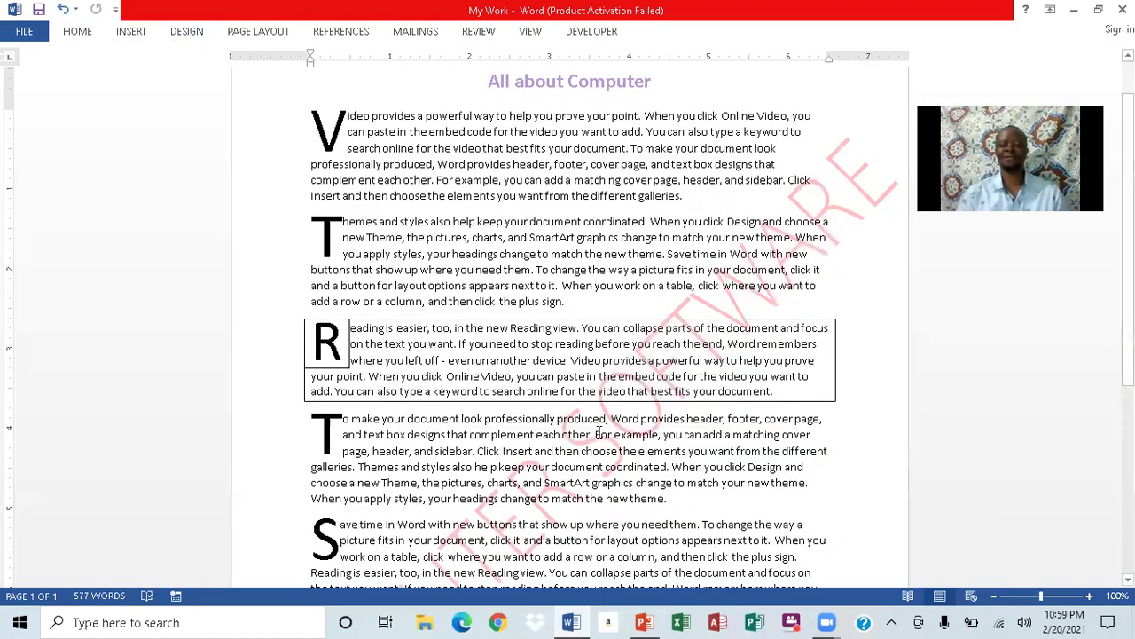
left_click(131, 34)
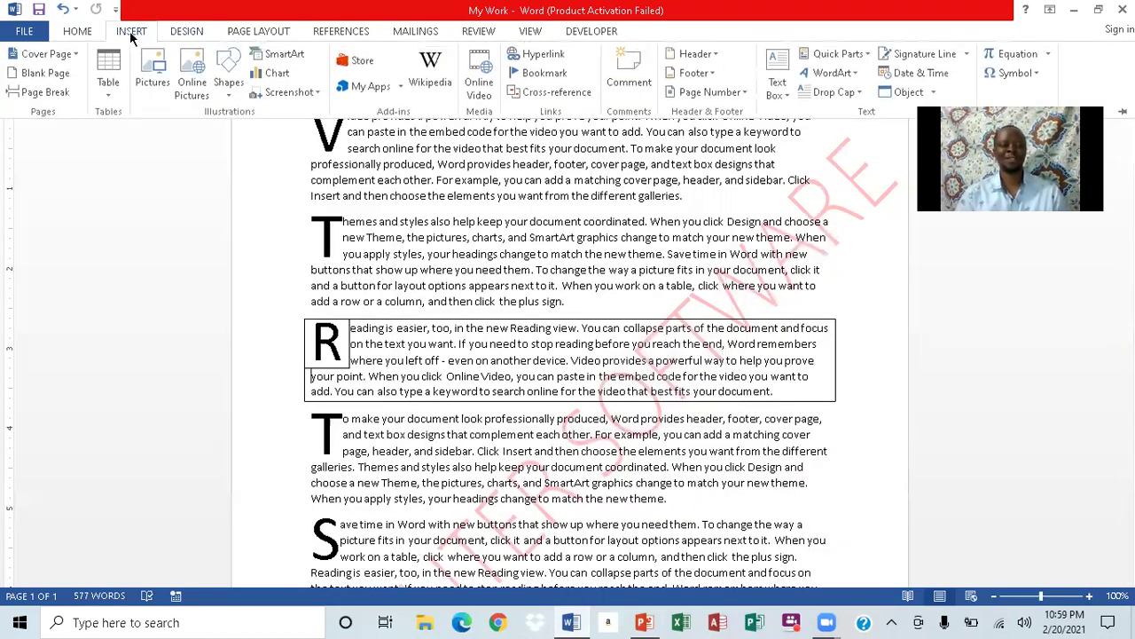
left_click(199, 79)
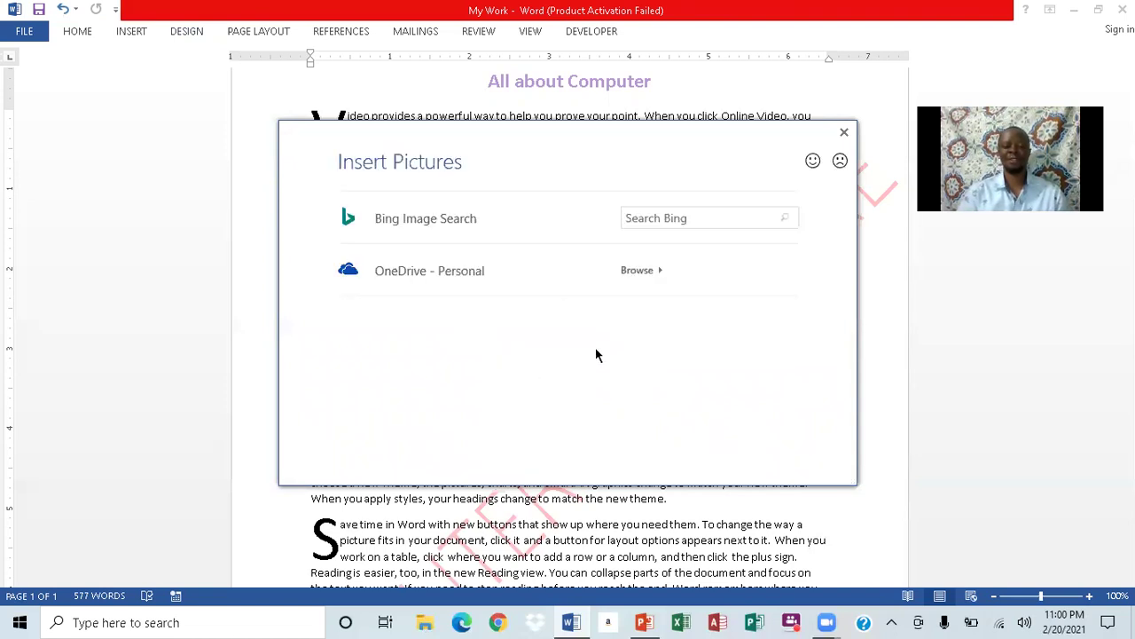
left_click(596, 264)
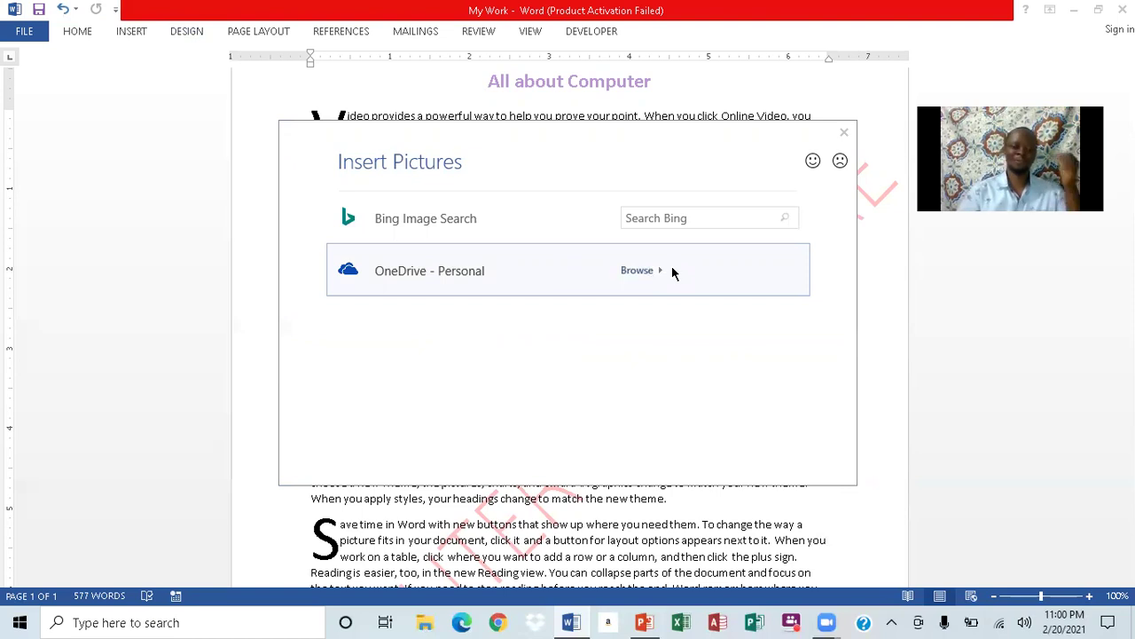
left_click(654, 215)
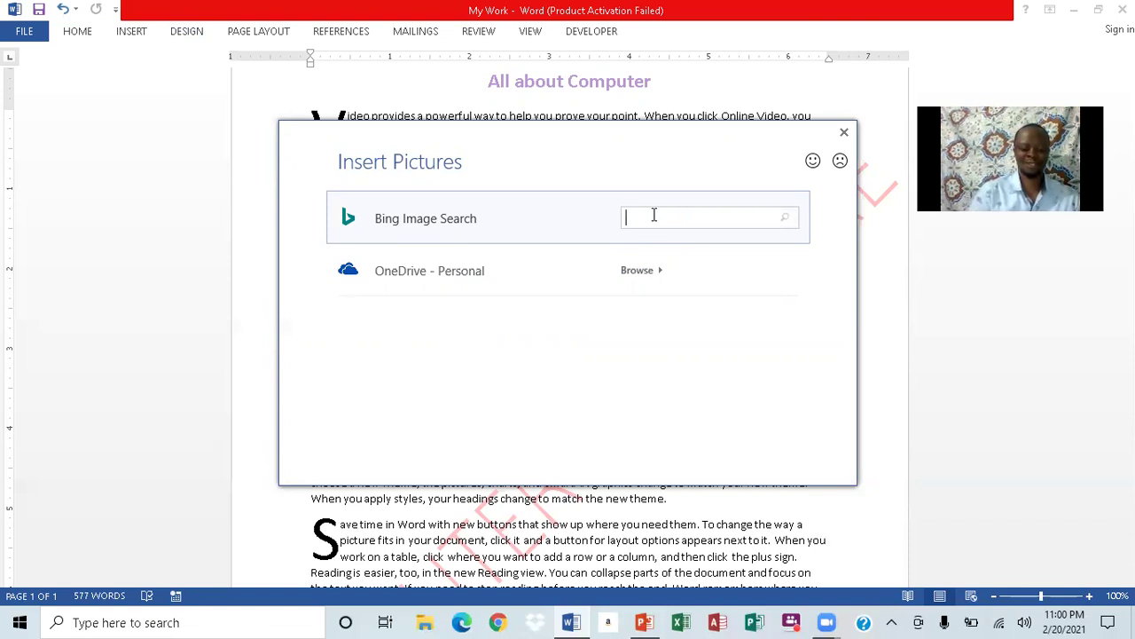
type("MONKEY")
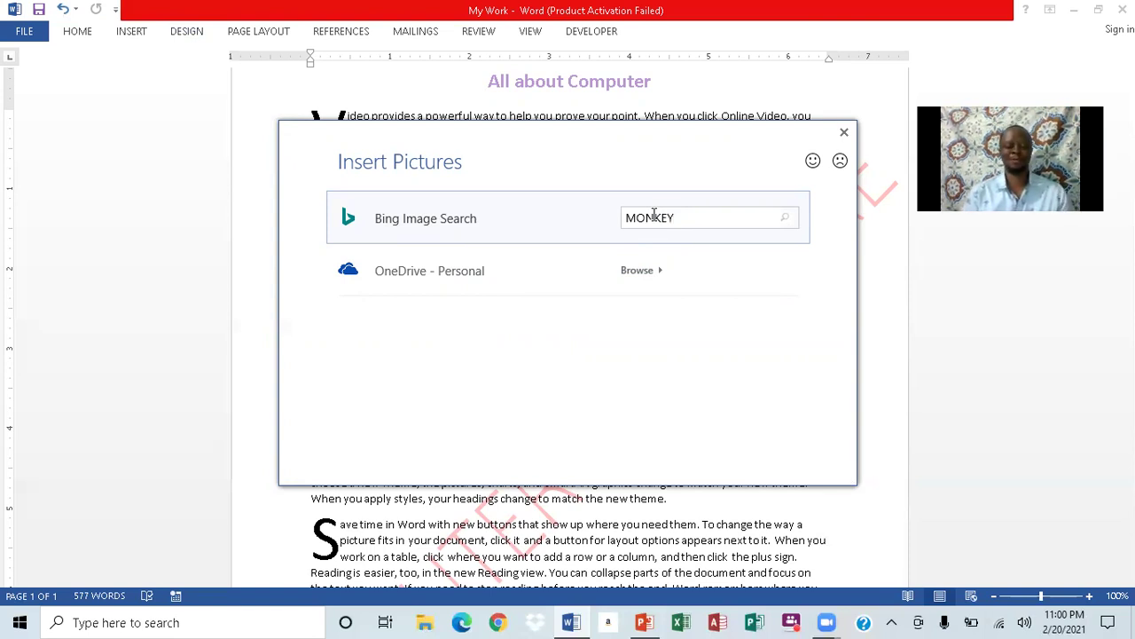
key("Return")
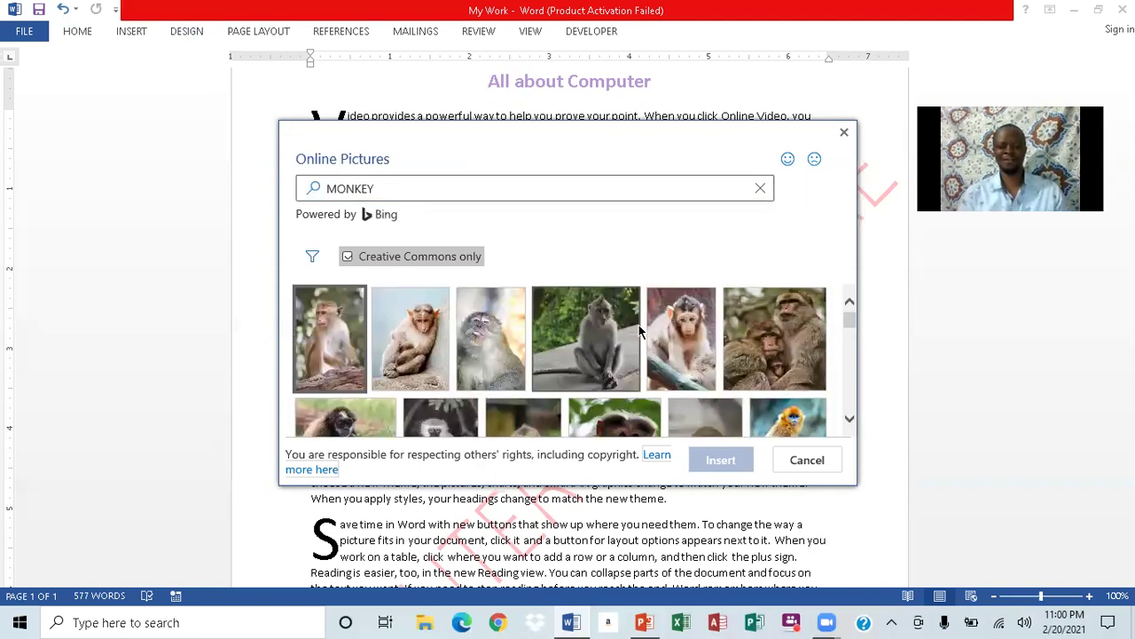
Insert the picture of the orange-and-white monkey walking on grass from the MONKEY search results
left_click(849, 420)
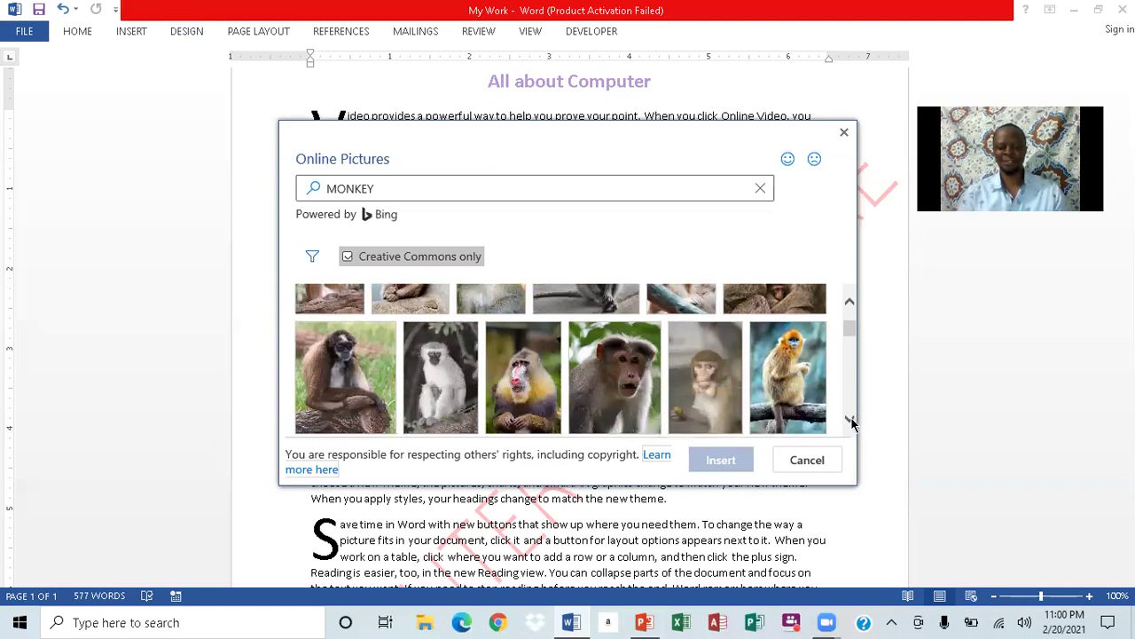
left_click(850, 422)
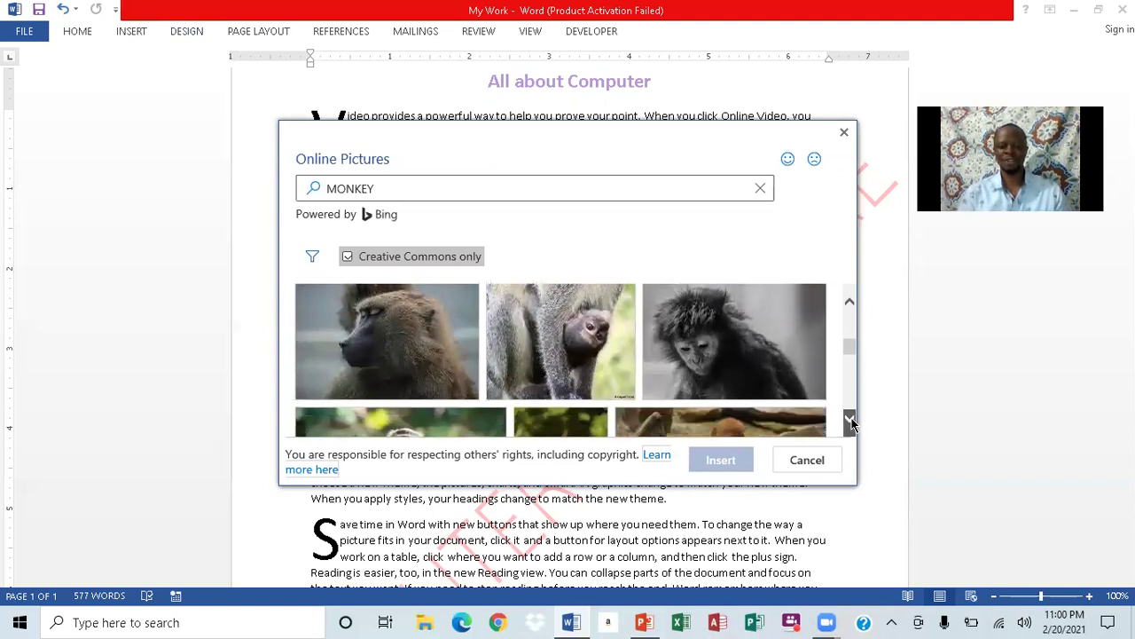
left_click(850, 422)
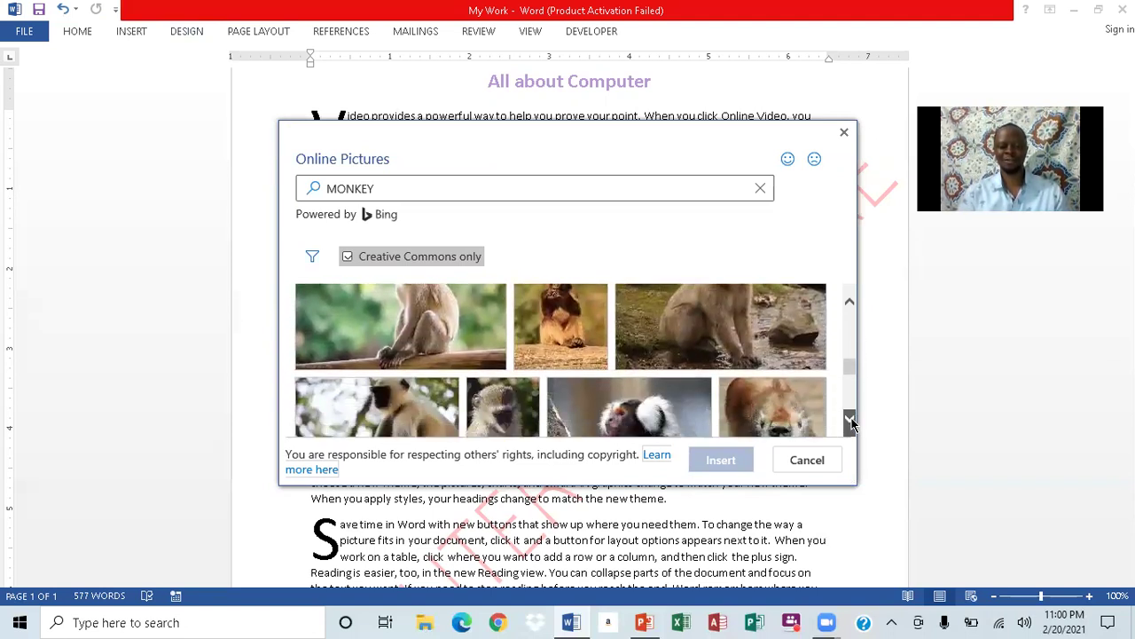
left_click(851, 422)
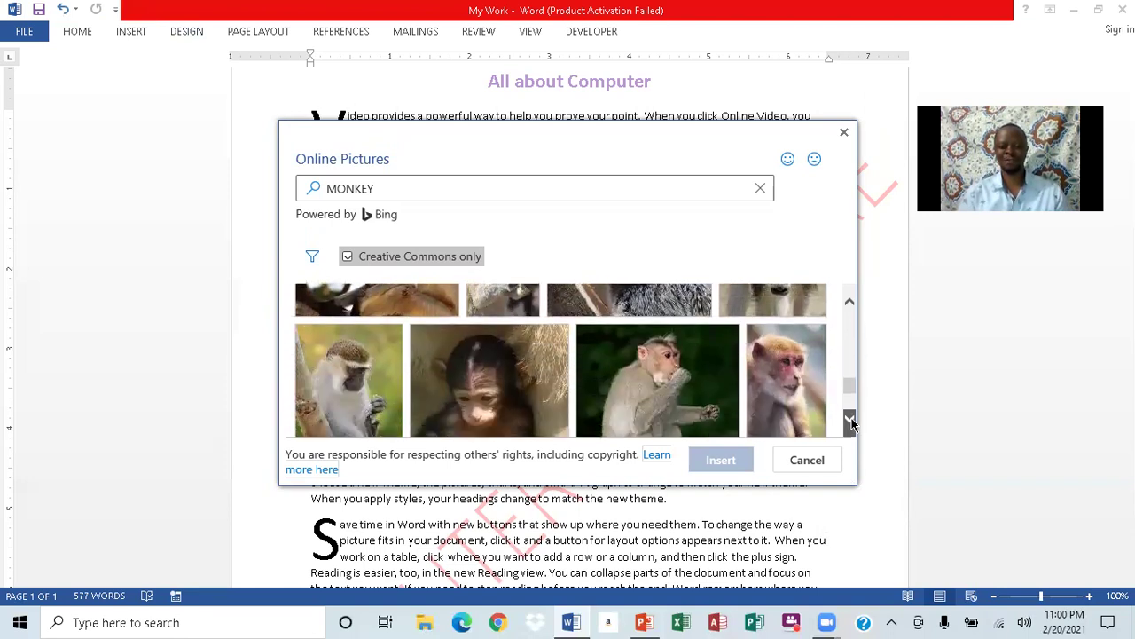
left_click(851, 423)
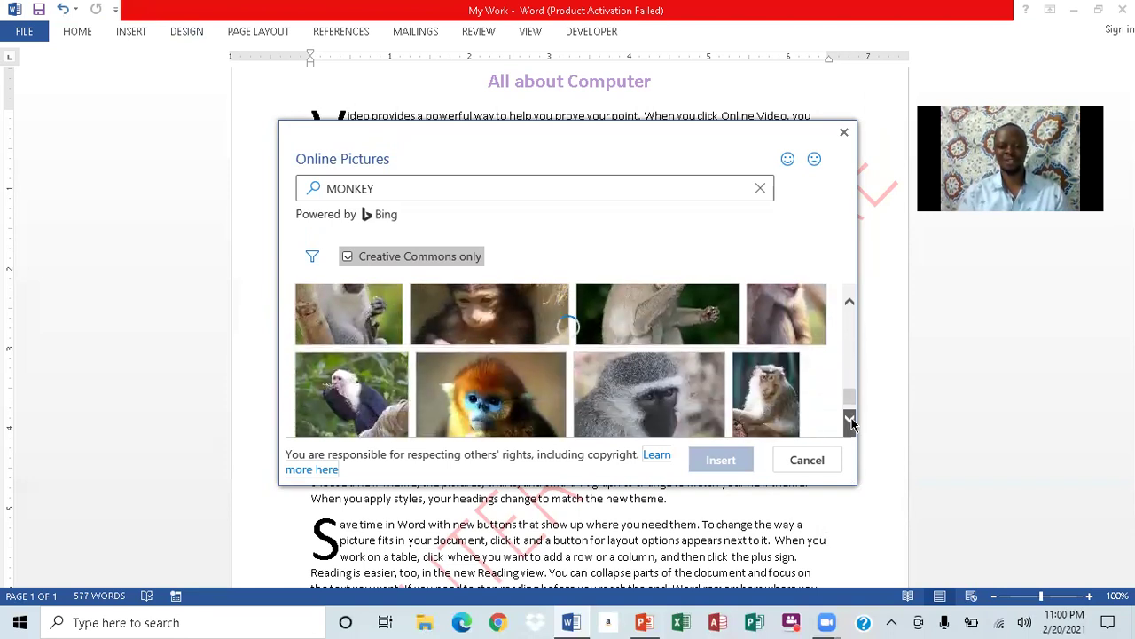
left_click(851, 423)
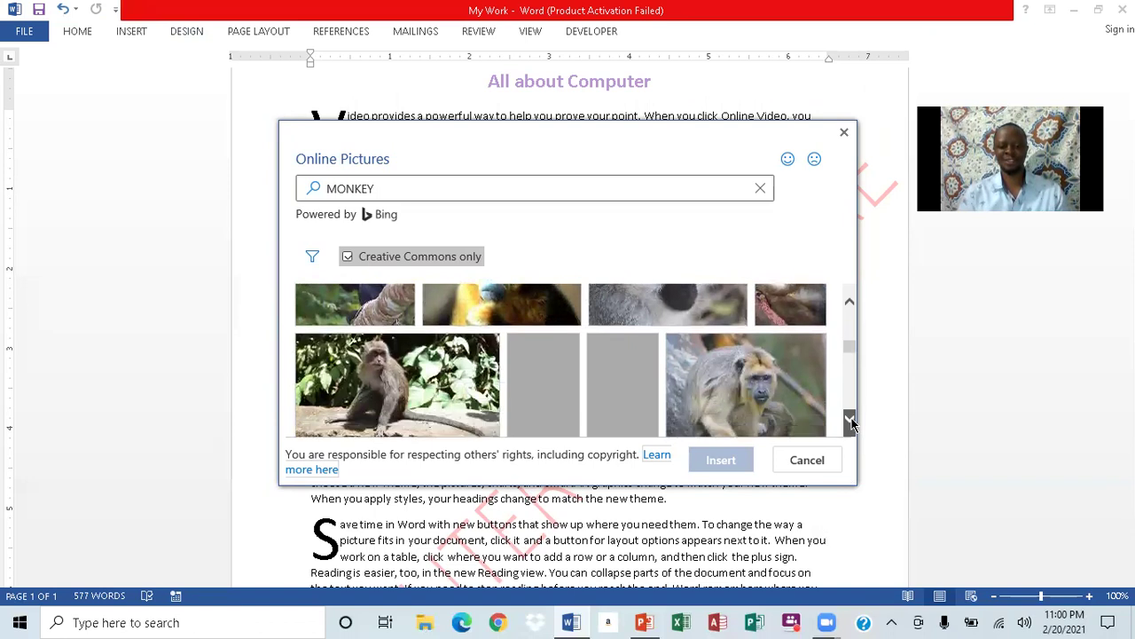
left_click(851, 422)
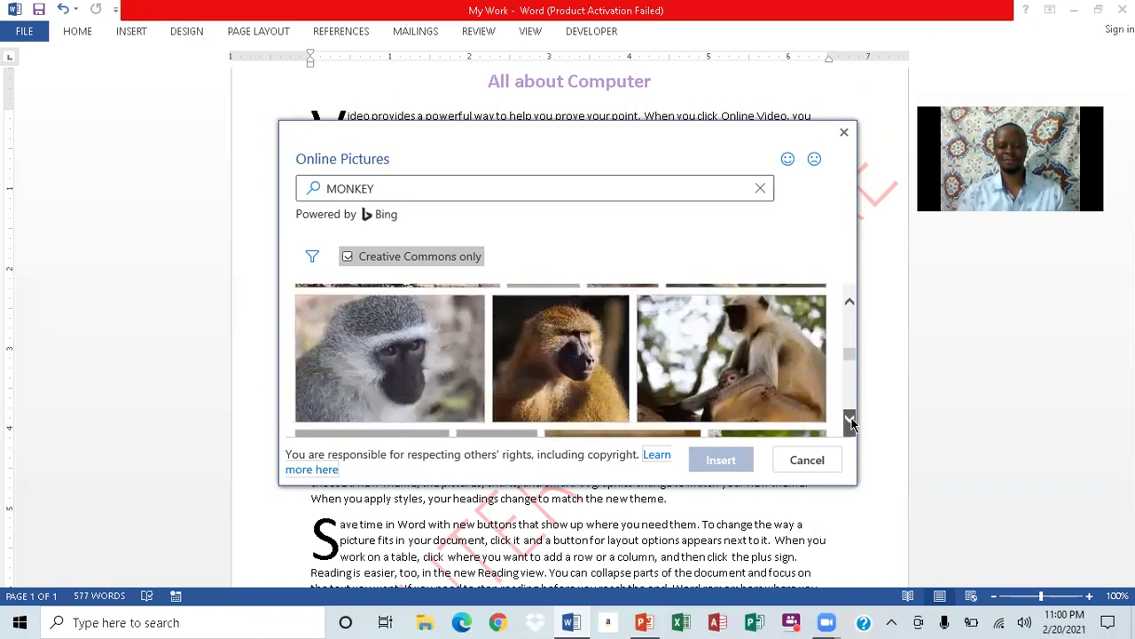
left_click(851, 423)
left_click(851, 422)
left_click(851, 422)
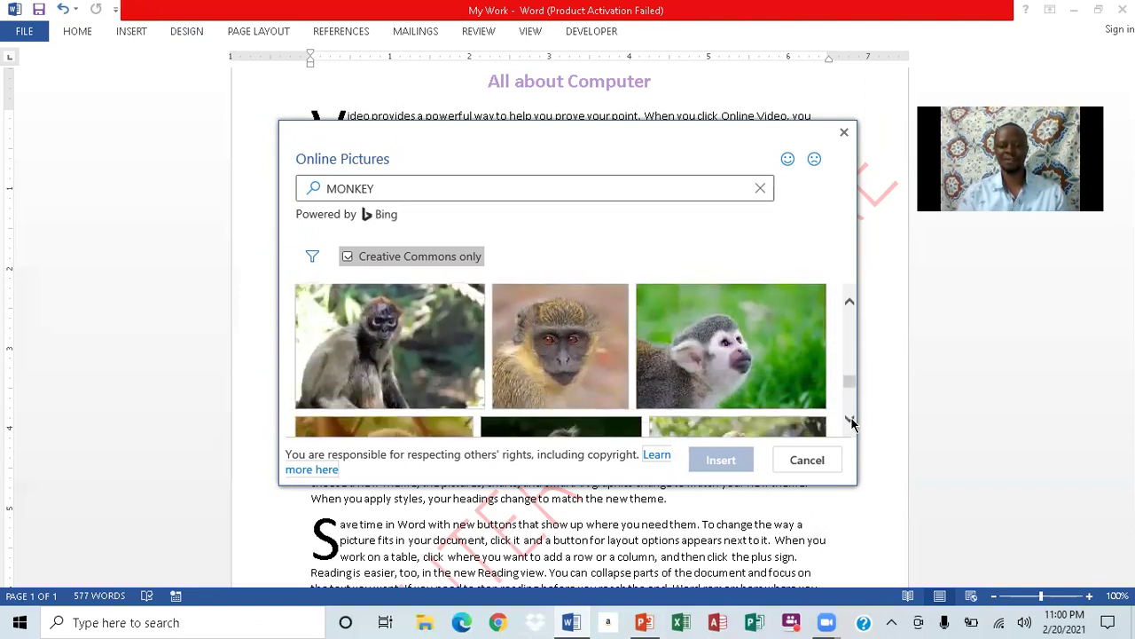
left_click(851, 423)
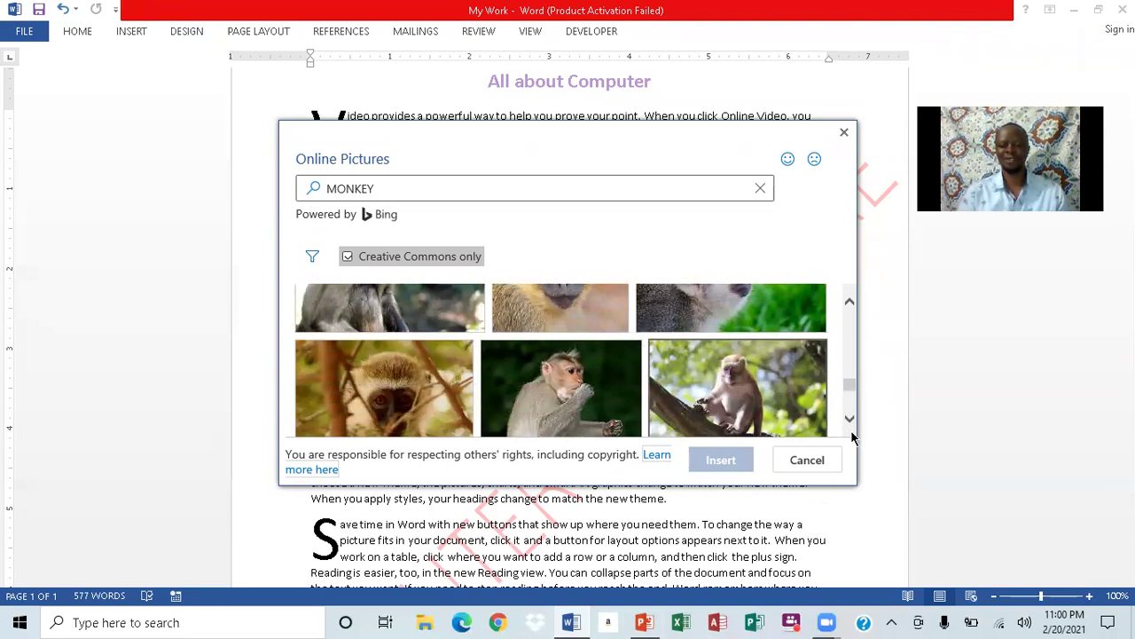
left_click(850, 420)
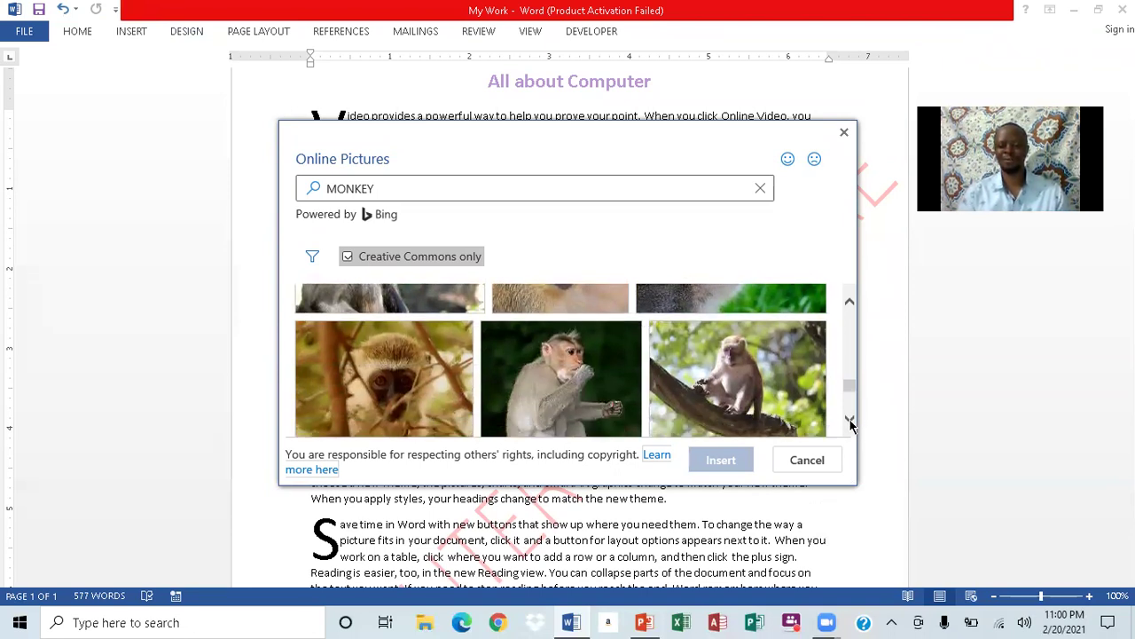
left_click(850, 419)
left_click(850, 420)
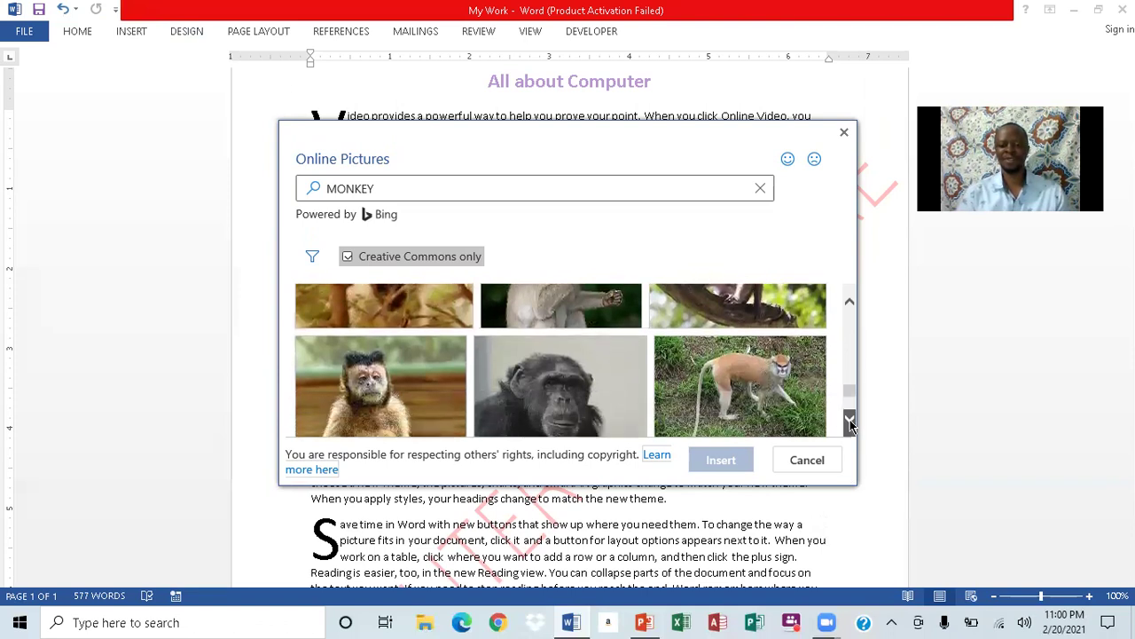
left_click(850, 420)
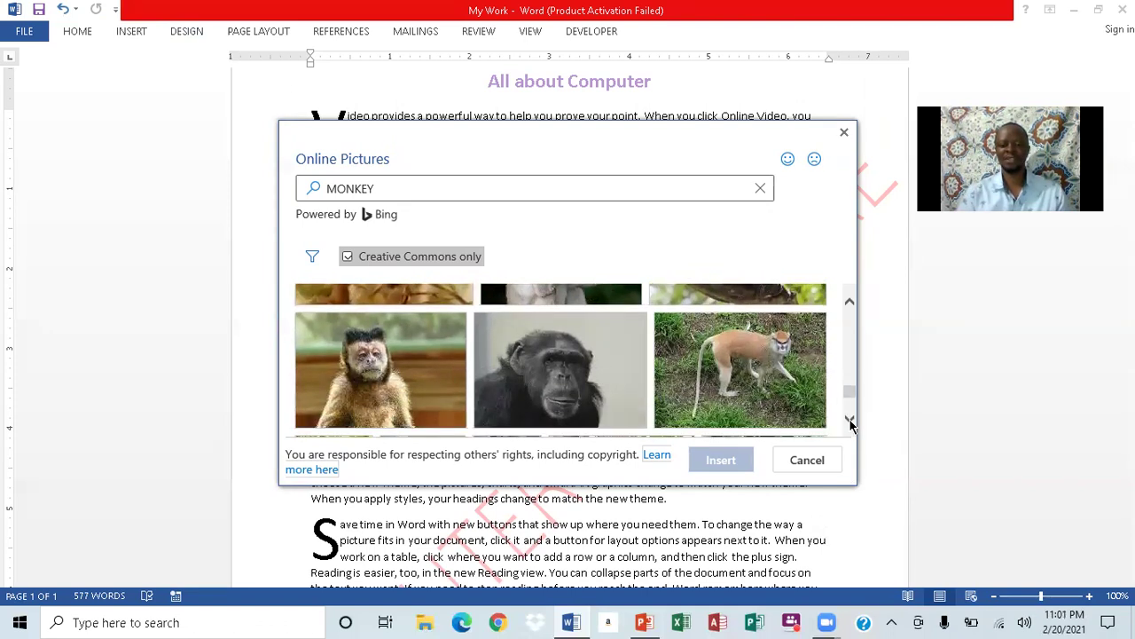
left_click(732, 356)
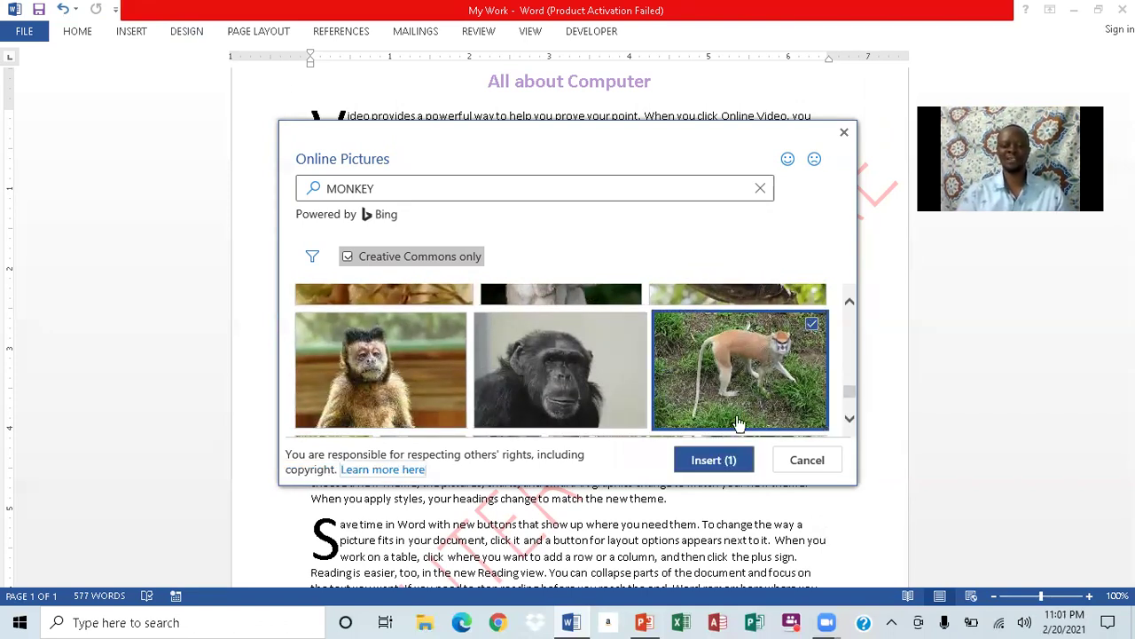
left_click(720, 463)
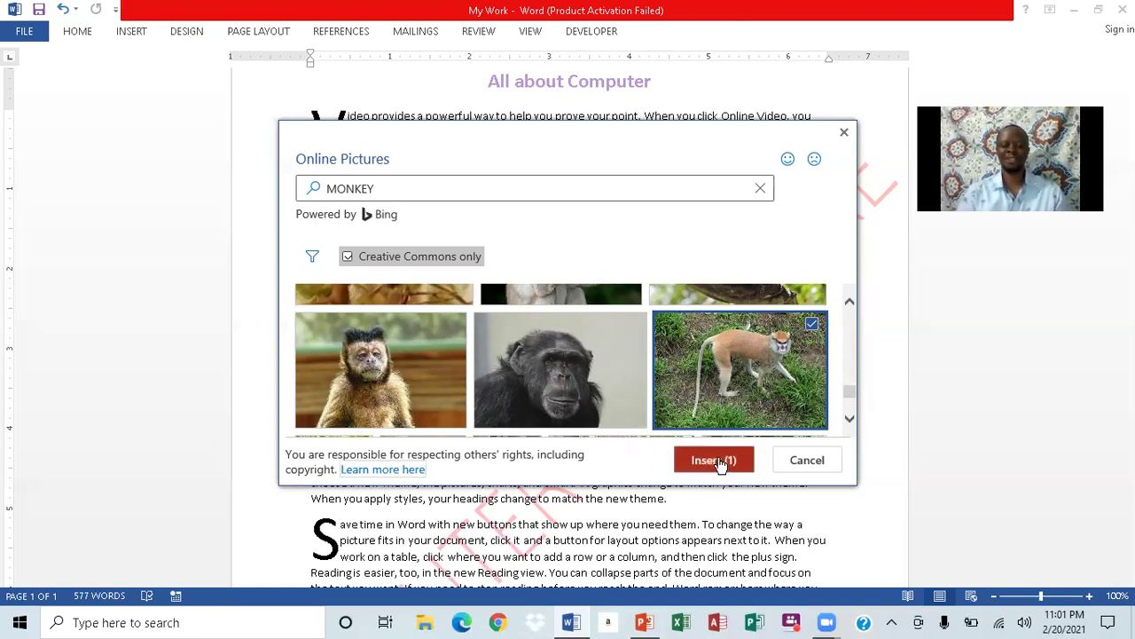
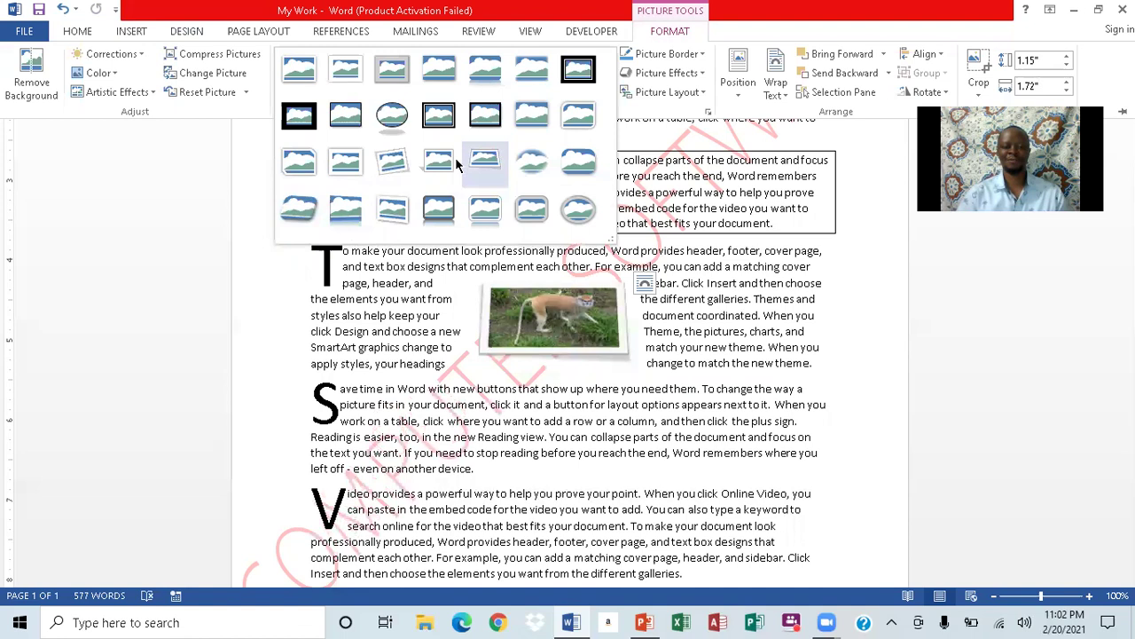
Apply the tilted white-framed picture style to the monkey picture in paragraph 4
left_click(393, 164)
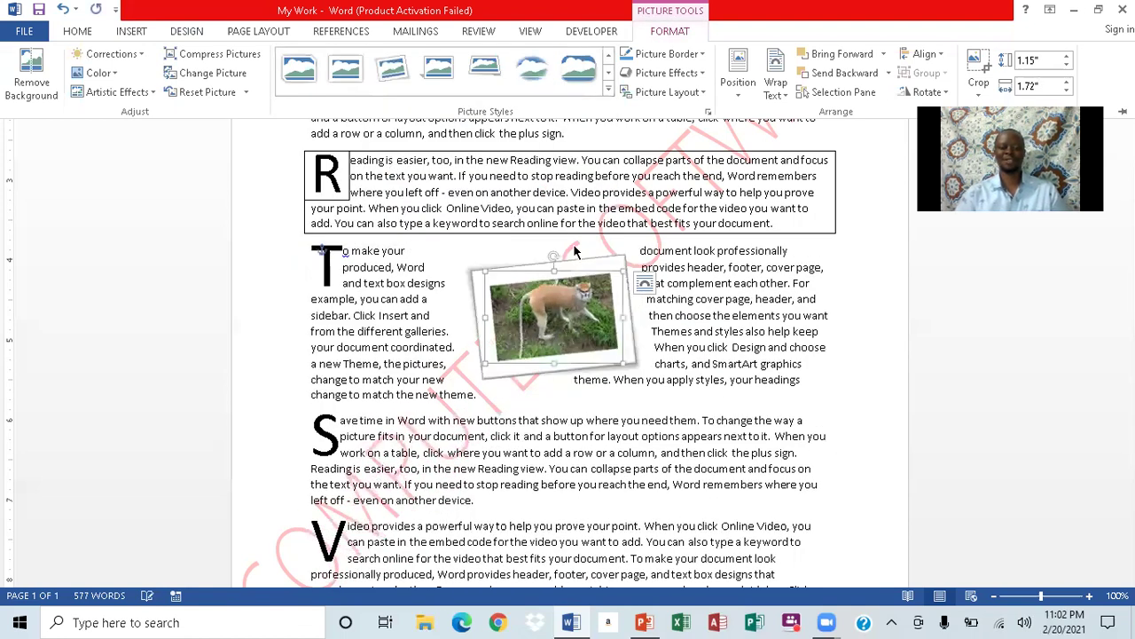
key("ctrl+F1")
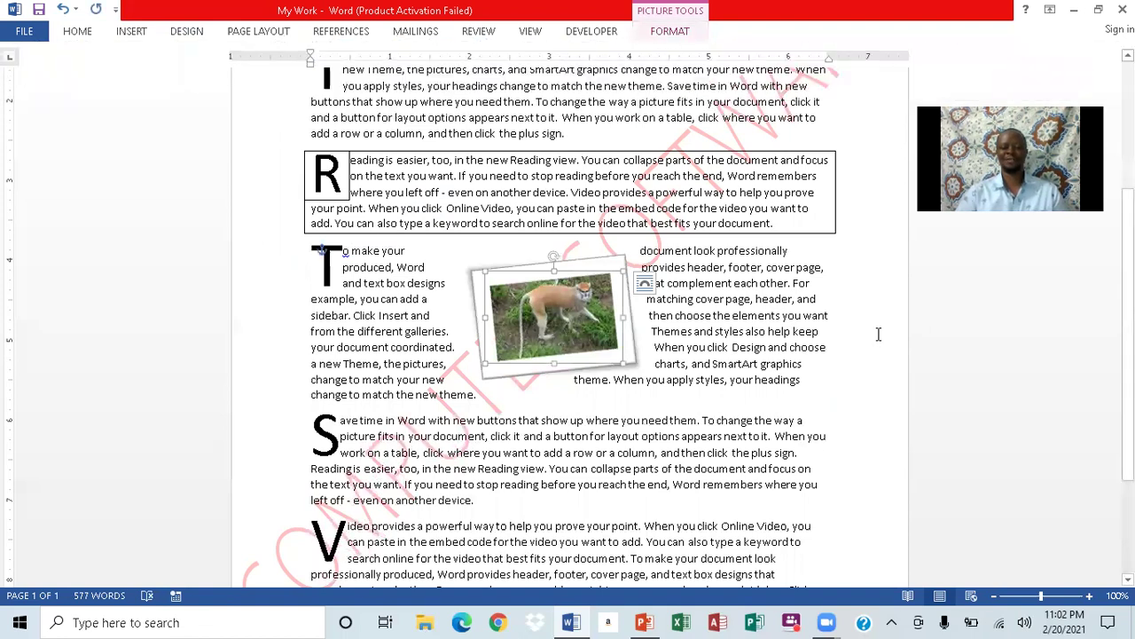
left_click(877, 334)
Shrink the monkey picture and move it slightly up so it sits in the middle of paragraph 4
left_click(595, 317)
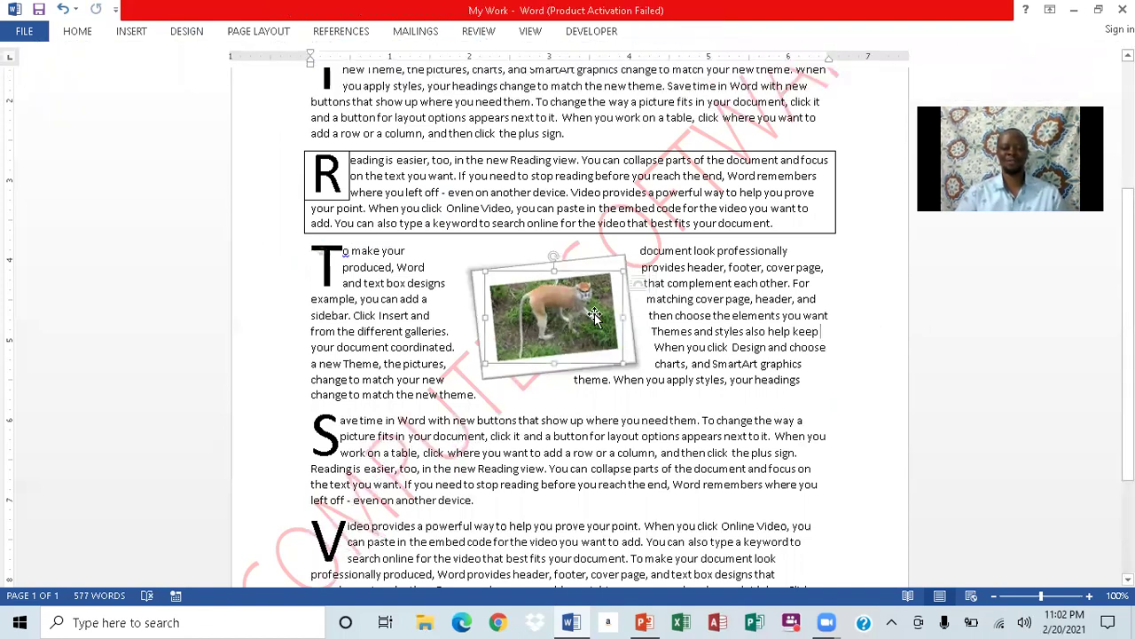
left_click_drag(624, 269, 591, 300)
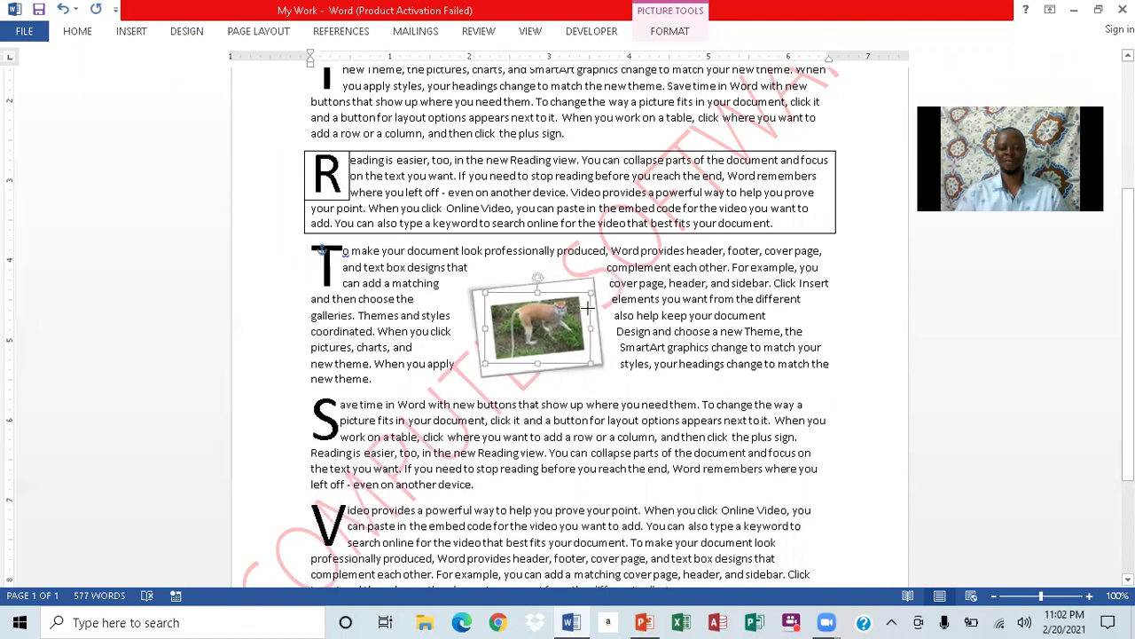
left_click(840, 322)
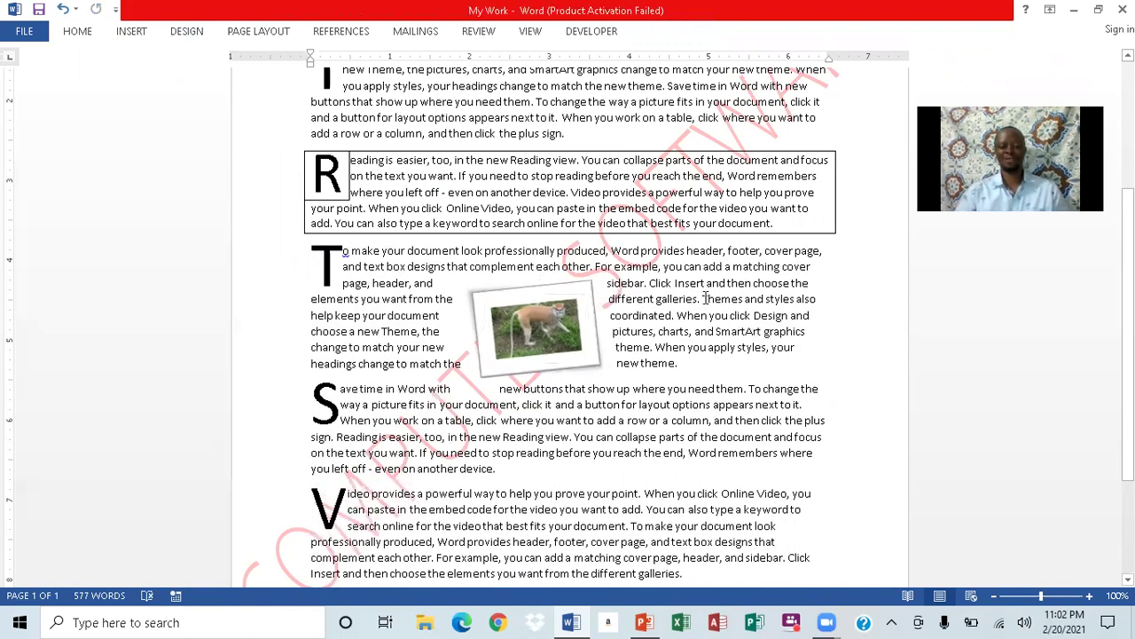
left_click_drag(523, 327, 527, 312)
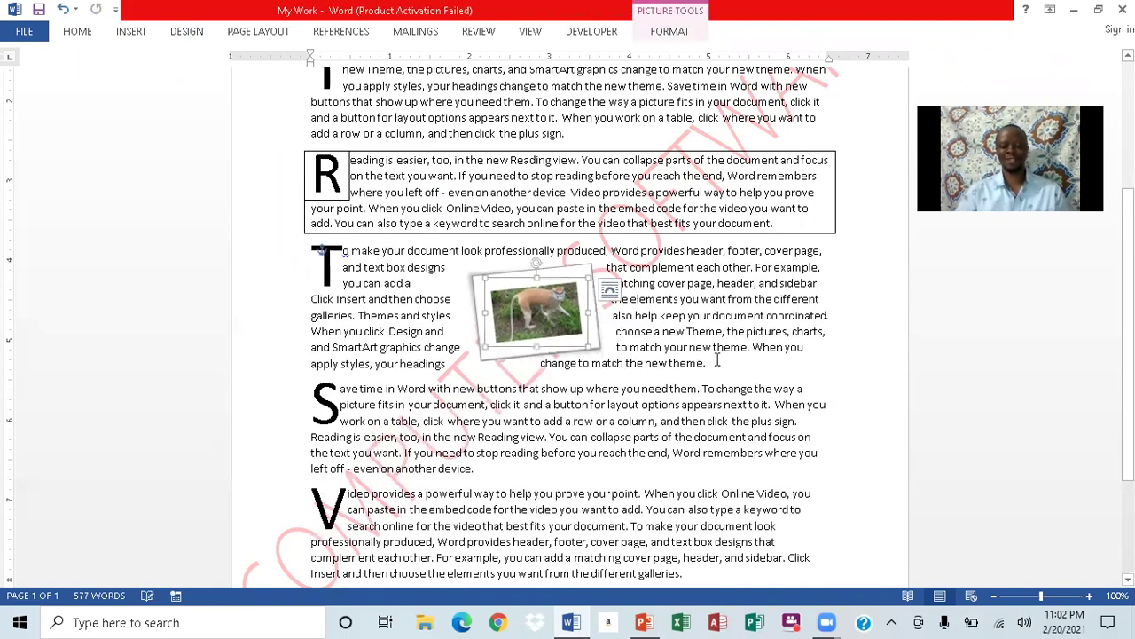
left_click(862, 364)
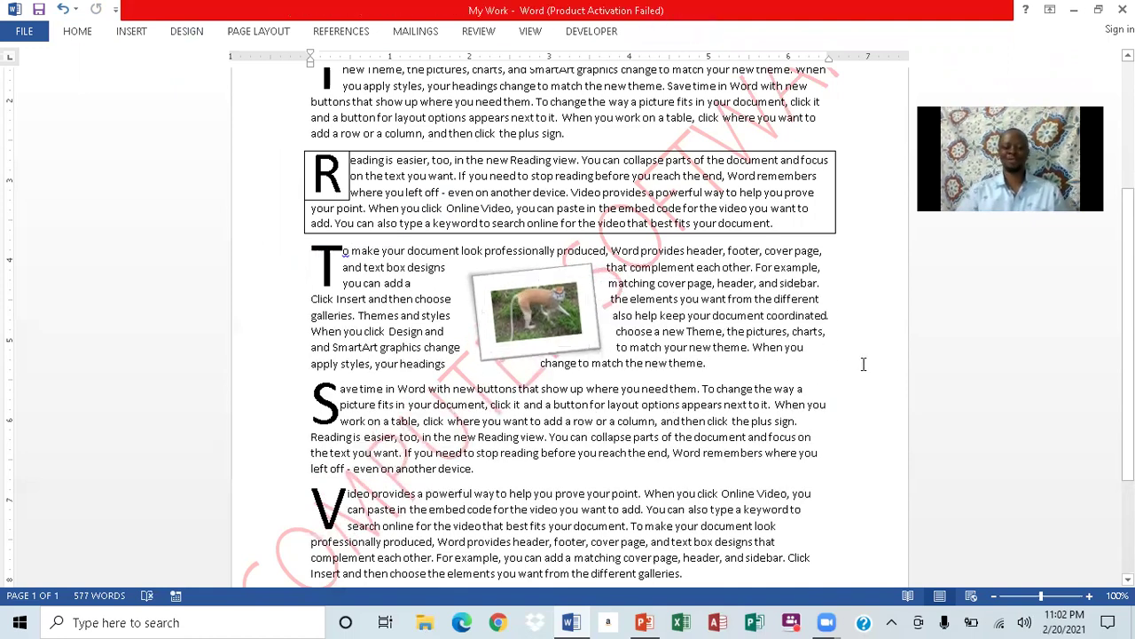
Check the page border task on the PowerPoint slide, return to Word and open the page border settings
left_click(644, 621)
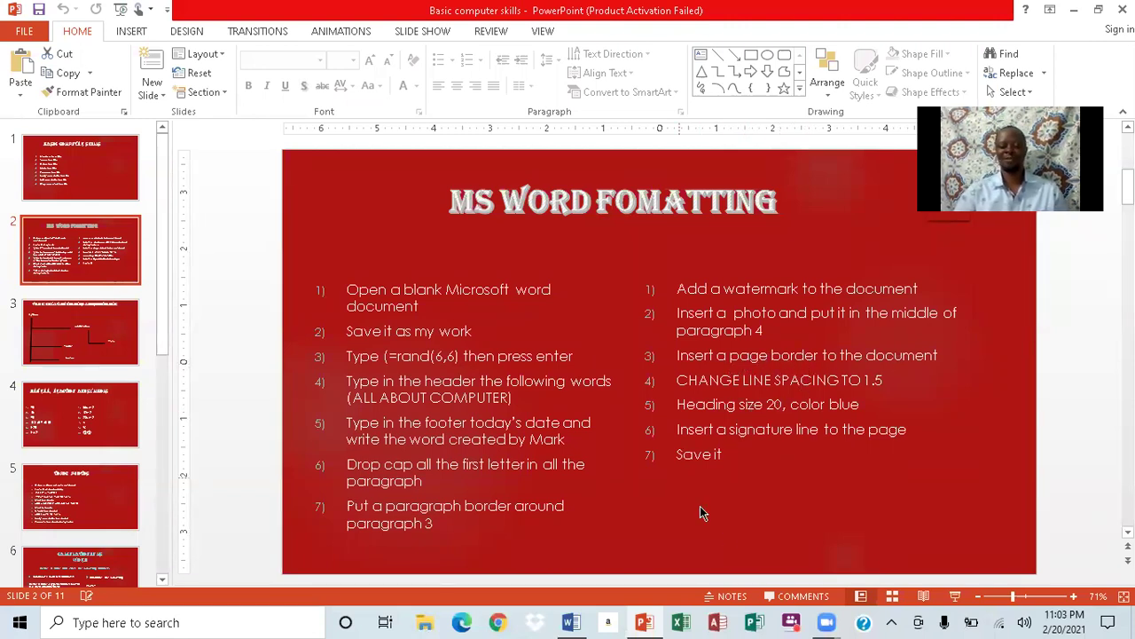
left_click(581, 622)
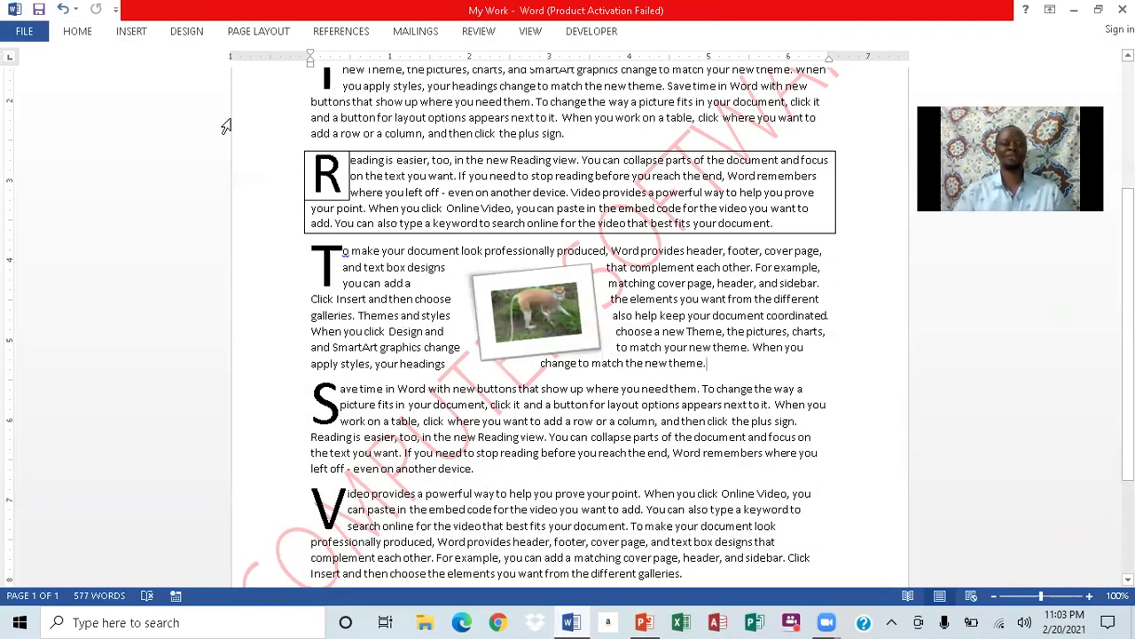
left_click(186, 32)
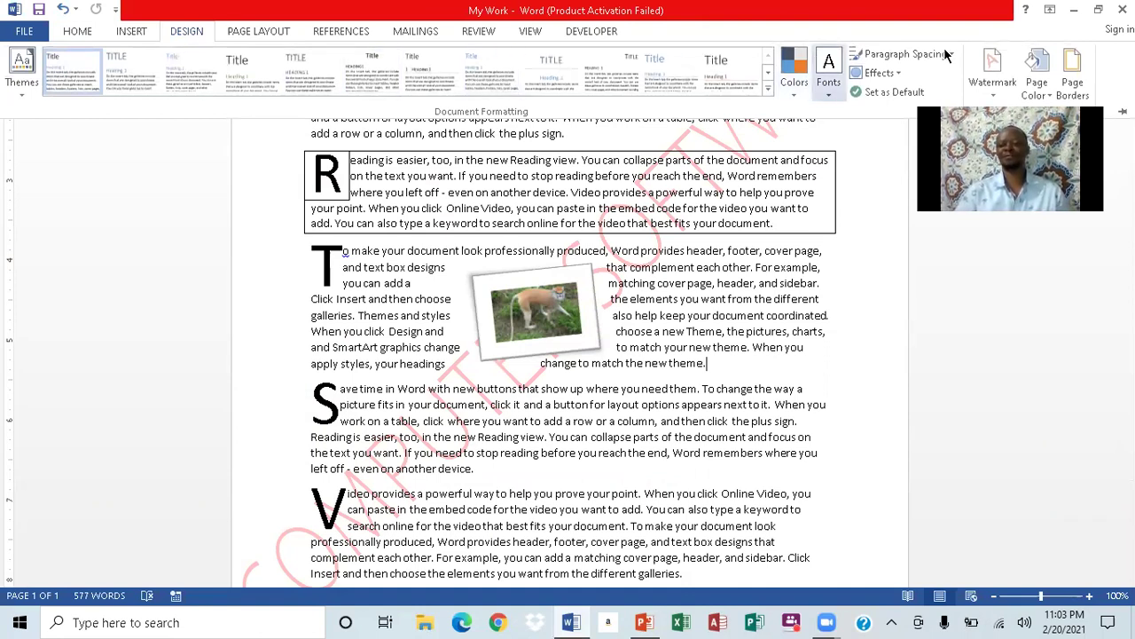
left_click(1075, 77)
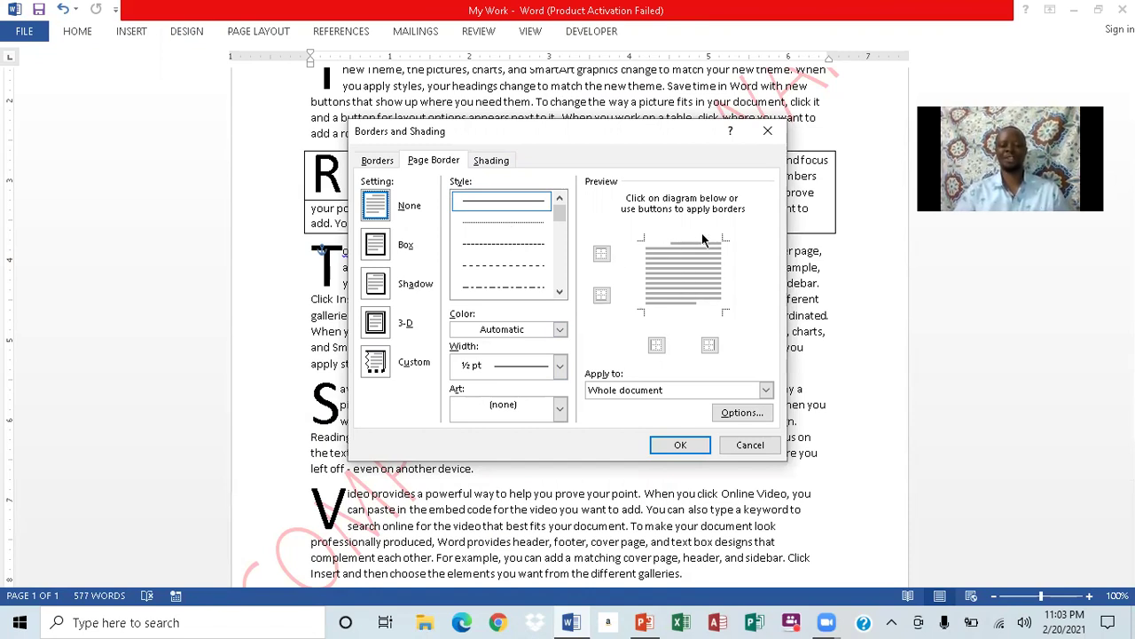
Choose a dashed box page border and replace it with the balloon art border
left_click(499, 274)
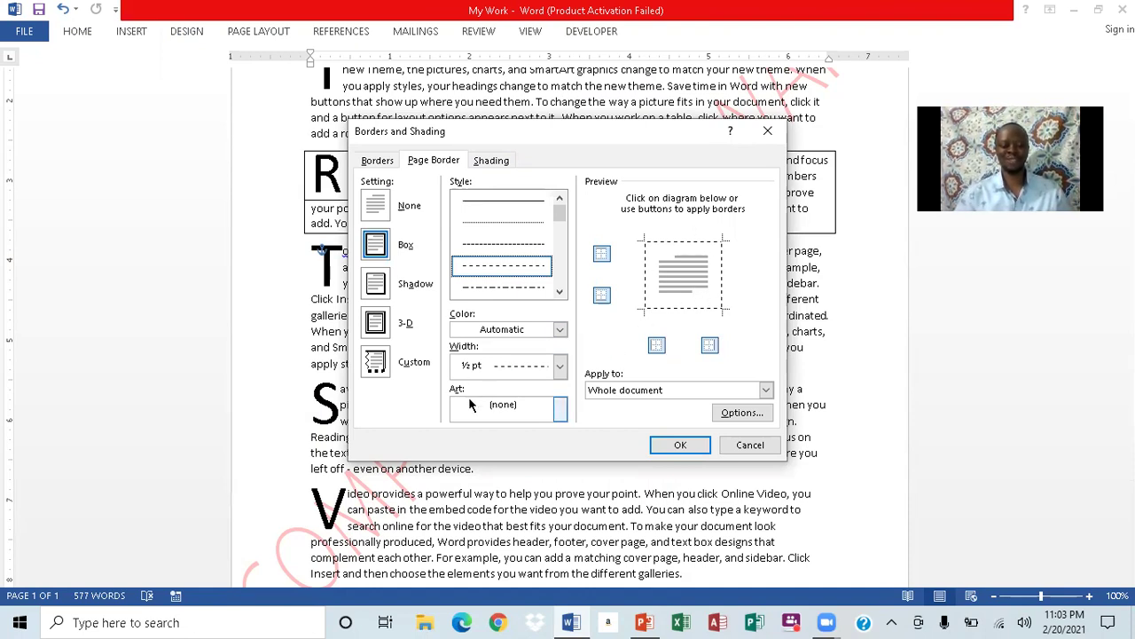
left_click(558, 410)
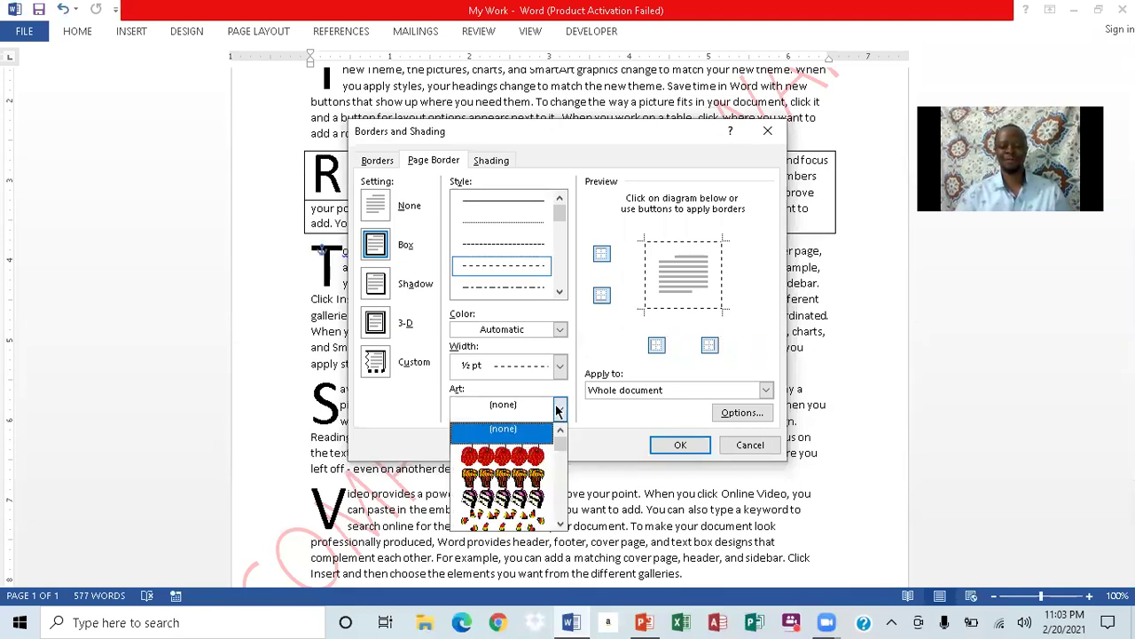
scroll(562, 508, "down", 4)
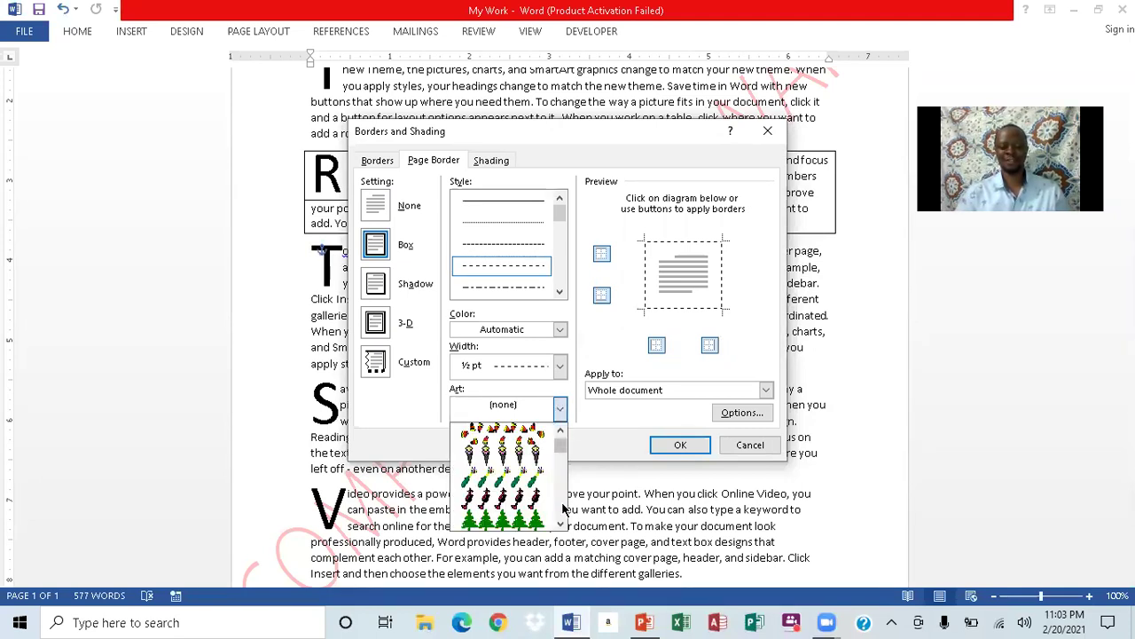
left_click(523, 499)
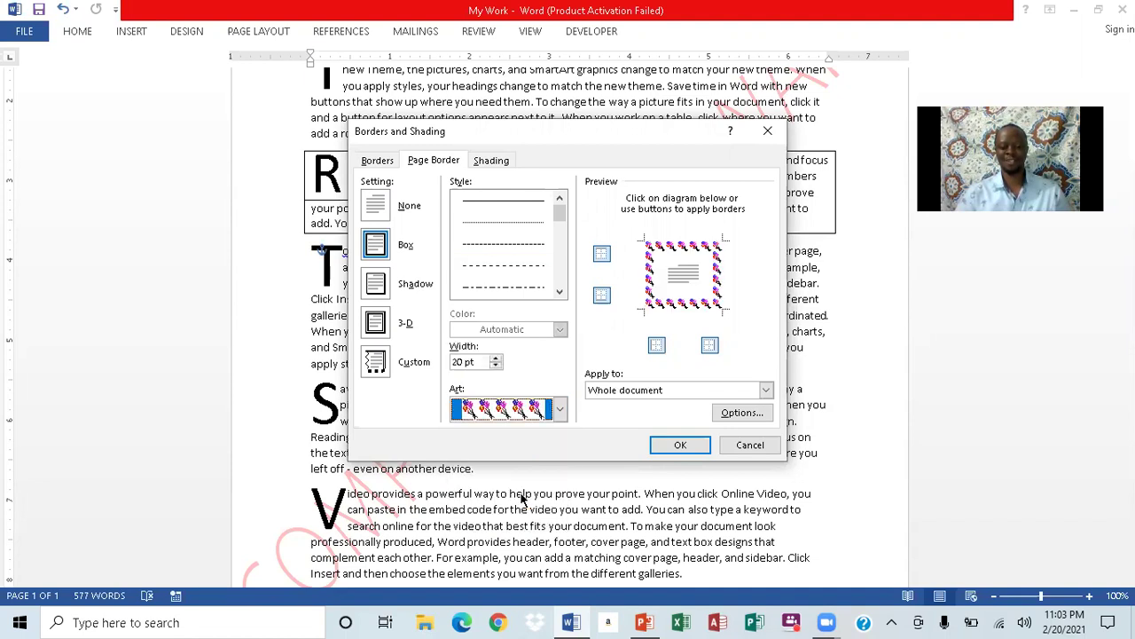
Change the page border art to the pinned paper design with a folded corner
left_click(559, 409)
scroll(559, 508, "down", 8)
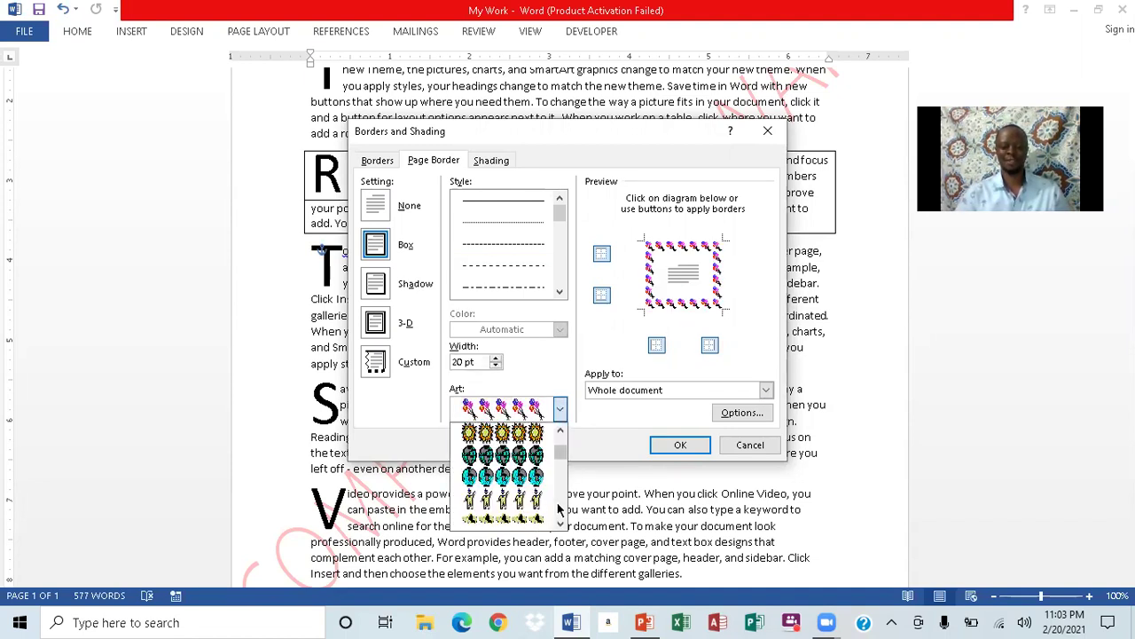
scroll(559, 509, "down", 4)
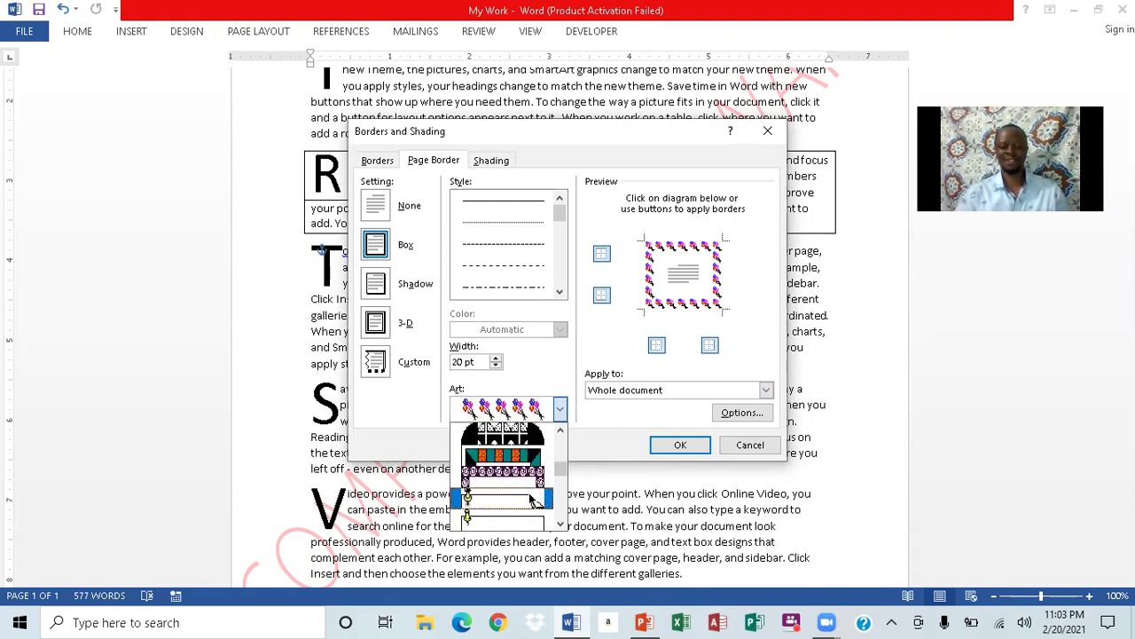
left_click(533, 502)
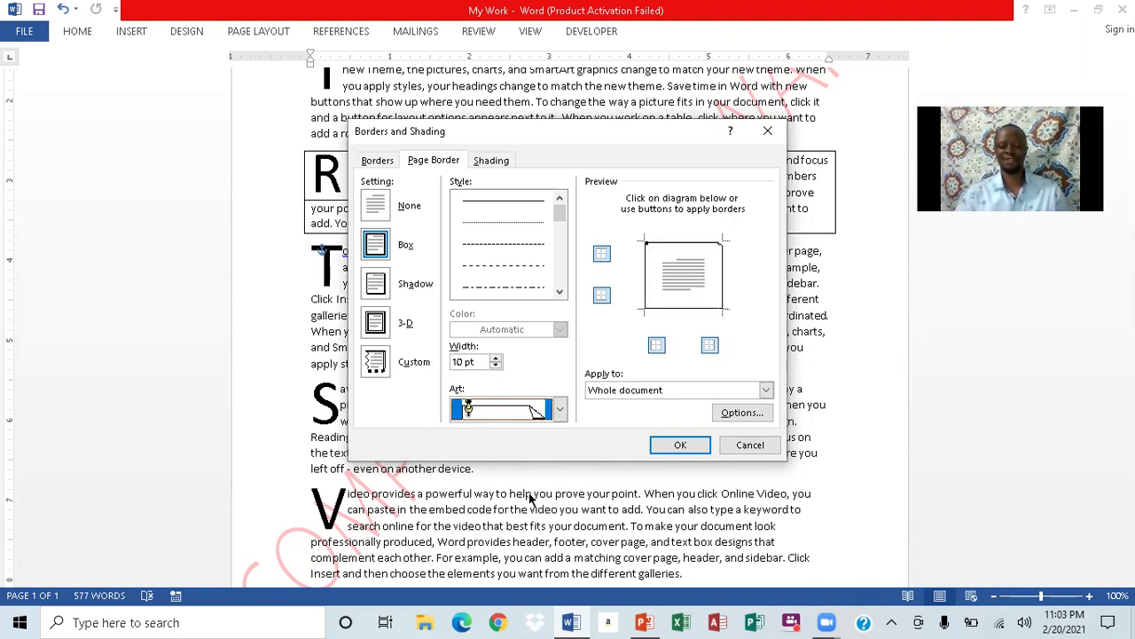
Change the page border art to the teal and purple band with arched corner blocks and apply it to the whole document
left_click(560, 412)
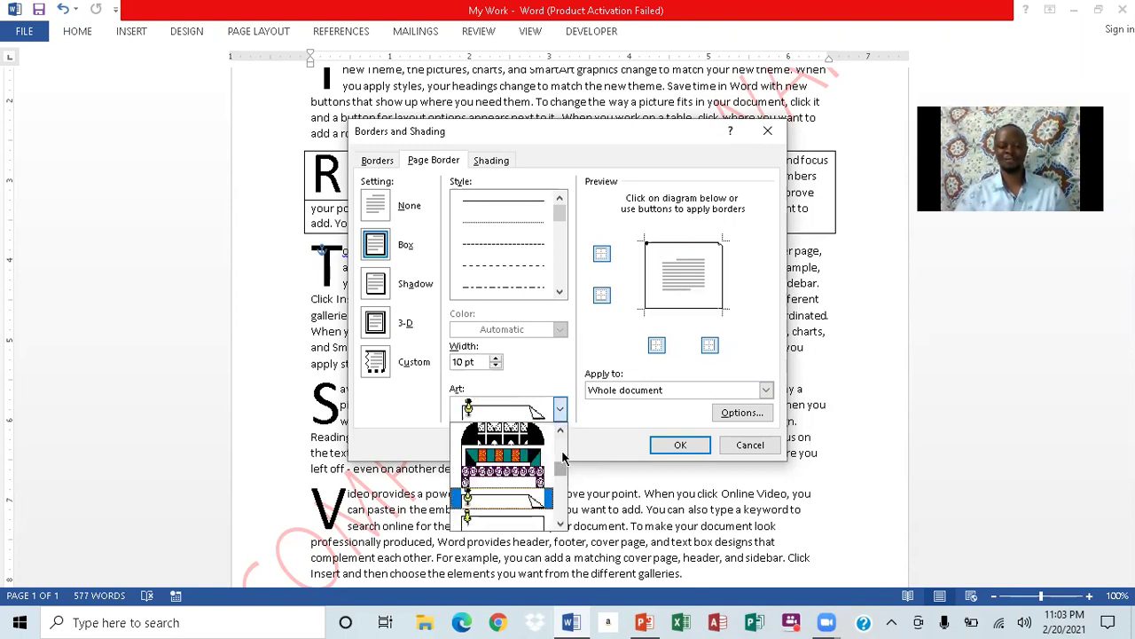
left_click(562, 457)
left_click(562, 457)
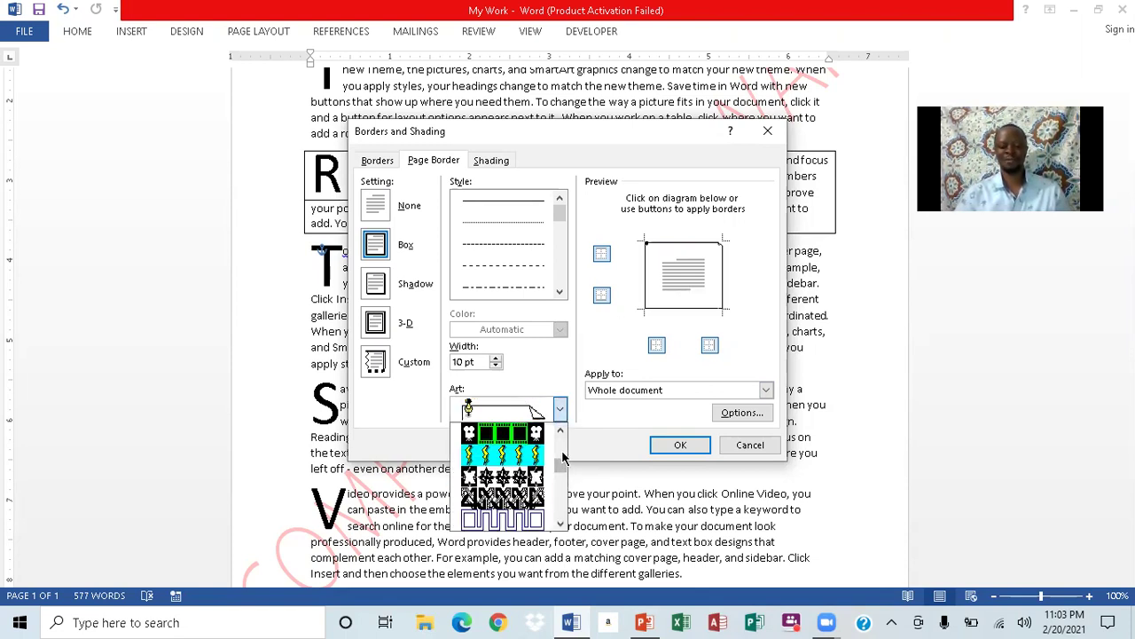
left_click(562, 455)
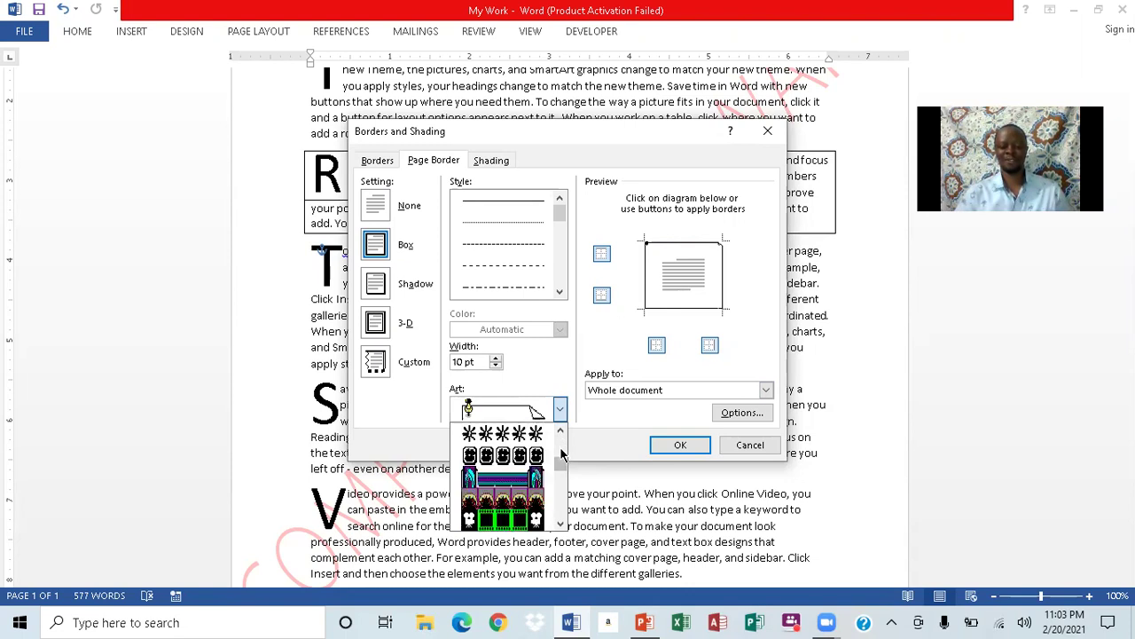
left_click(513, 479)
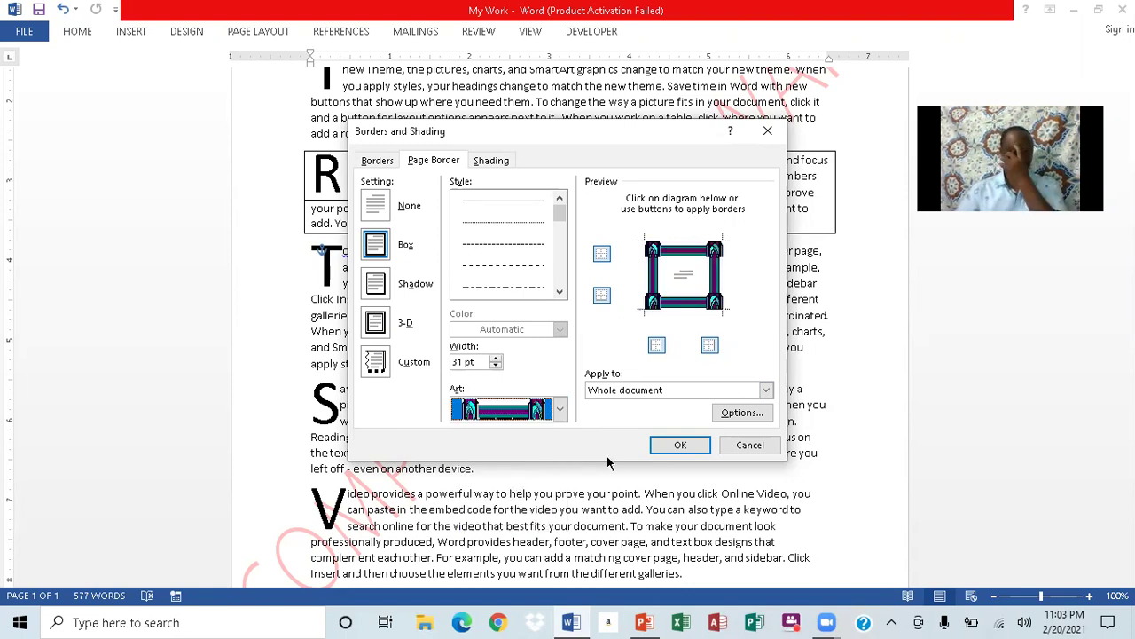
left_click(680, 444)
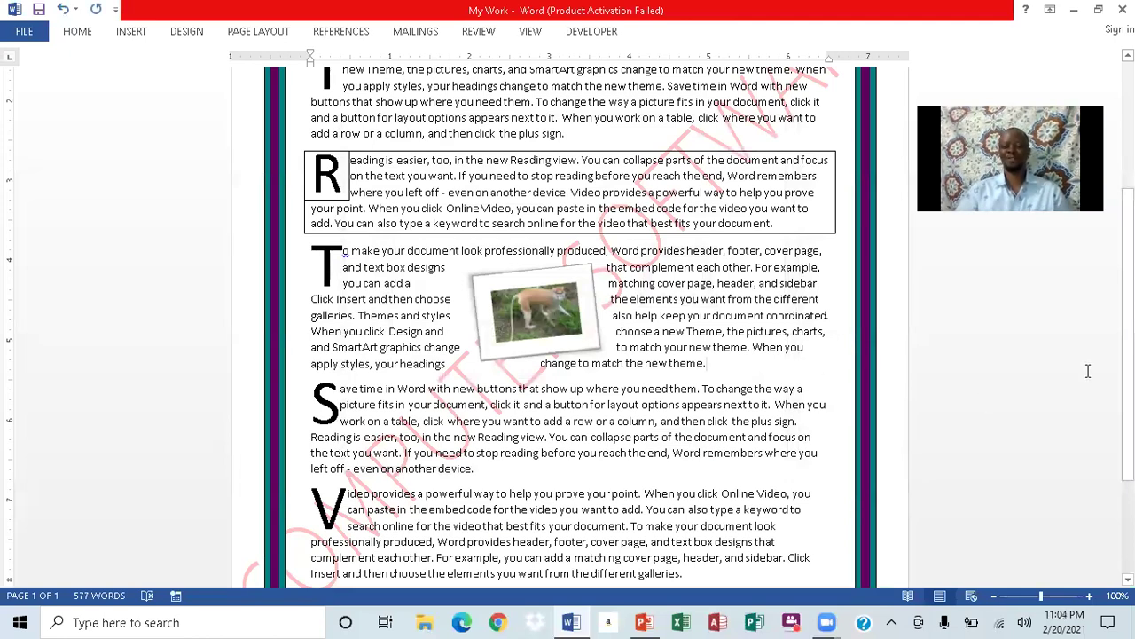
scroll(568, 328, "up", 5)
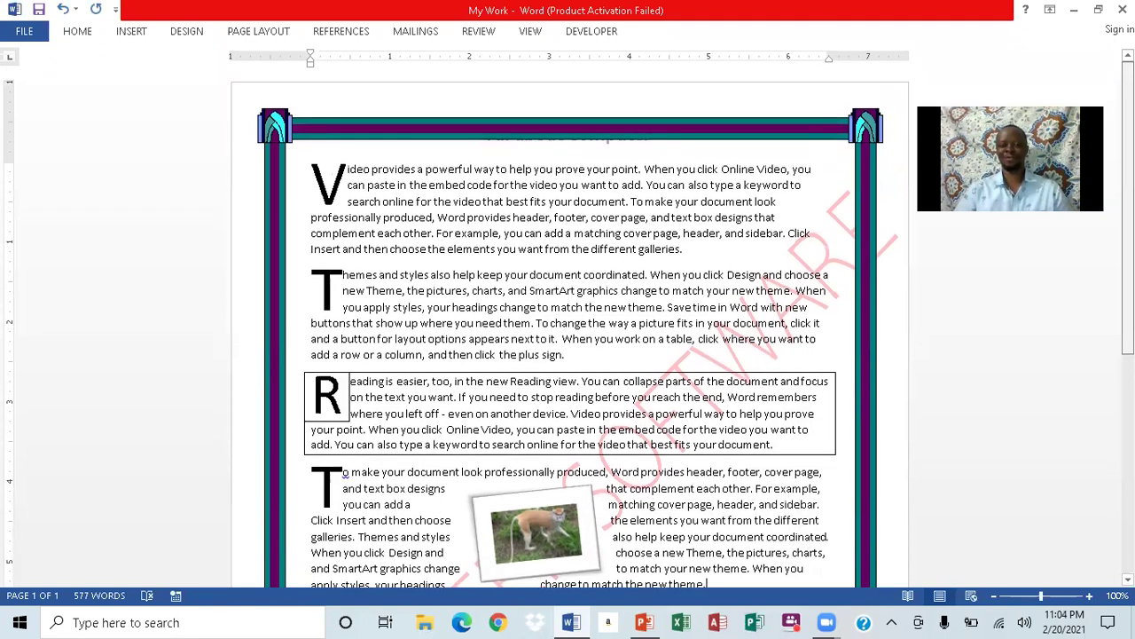
scroll(567, 328, "down", 1)
scroll(567, 328, "up", 1)
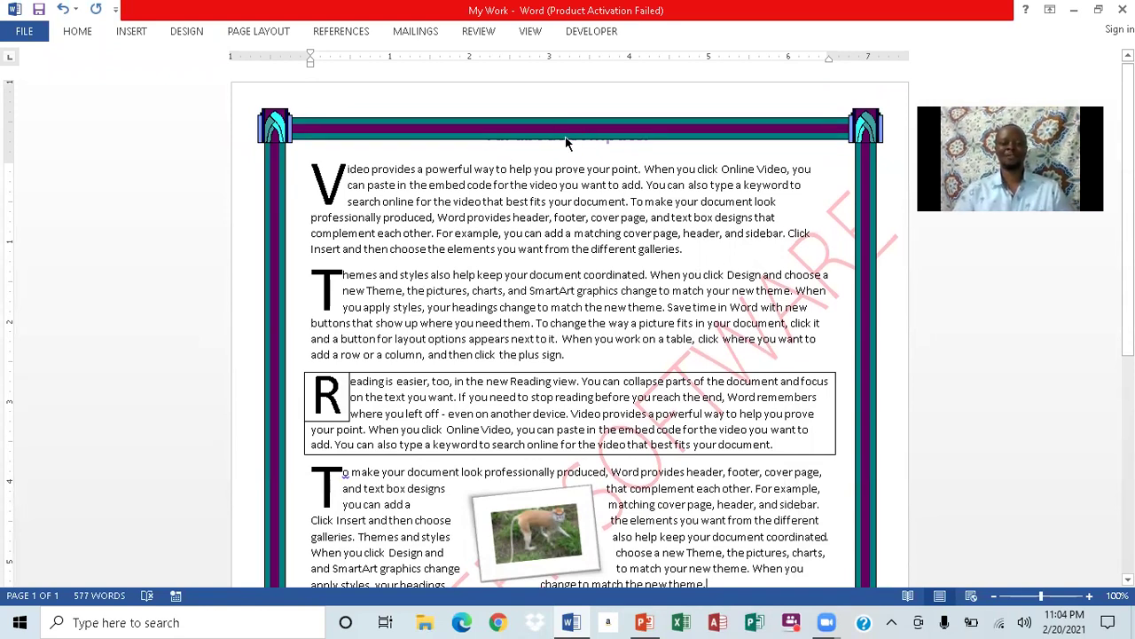
Reduce the width of the art page border to 7 pt and apply it to the whole document
left_click(186, 32)
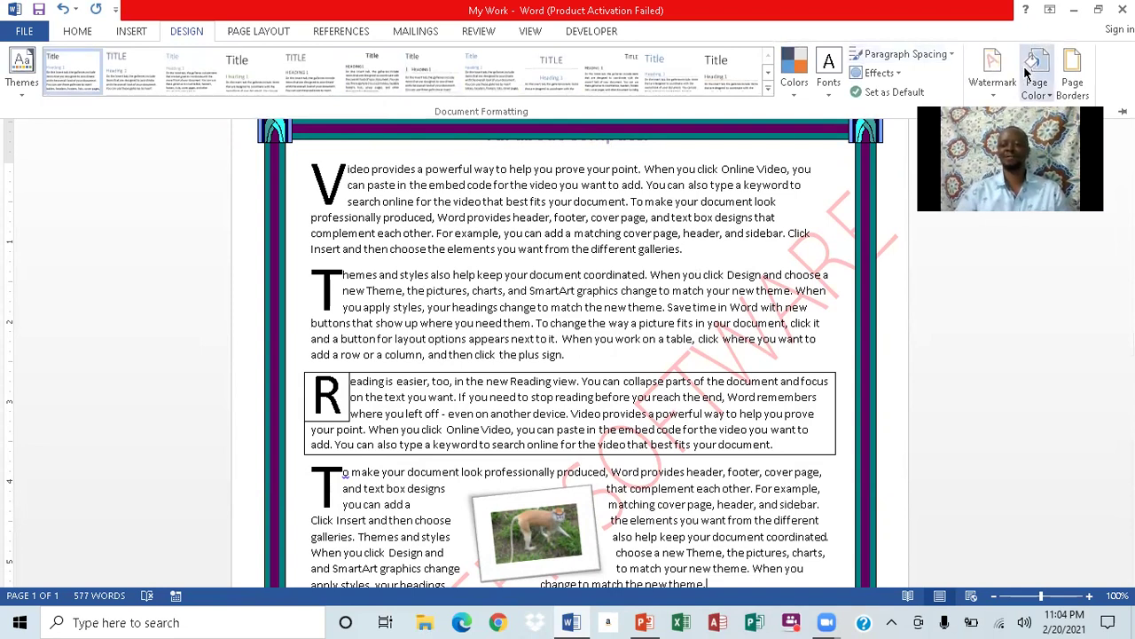
left_click(1073, 71)
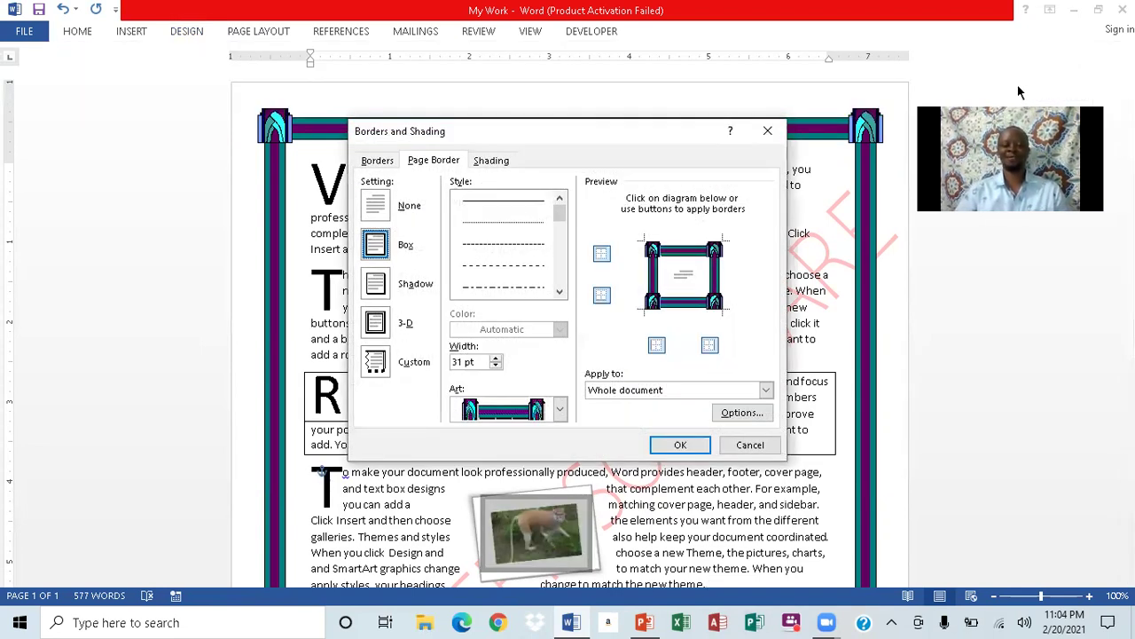
left_click(497, 362)
left_click(496, 366)
left_click(496, 365)
left_click(496, 365)
left_click(496, 366)
left_click(496, 365)
left_click(496, 365)
left_click(496, 366)
left_click(496, 366)
left_click(496, 365)
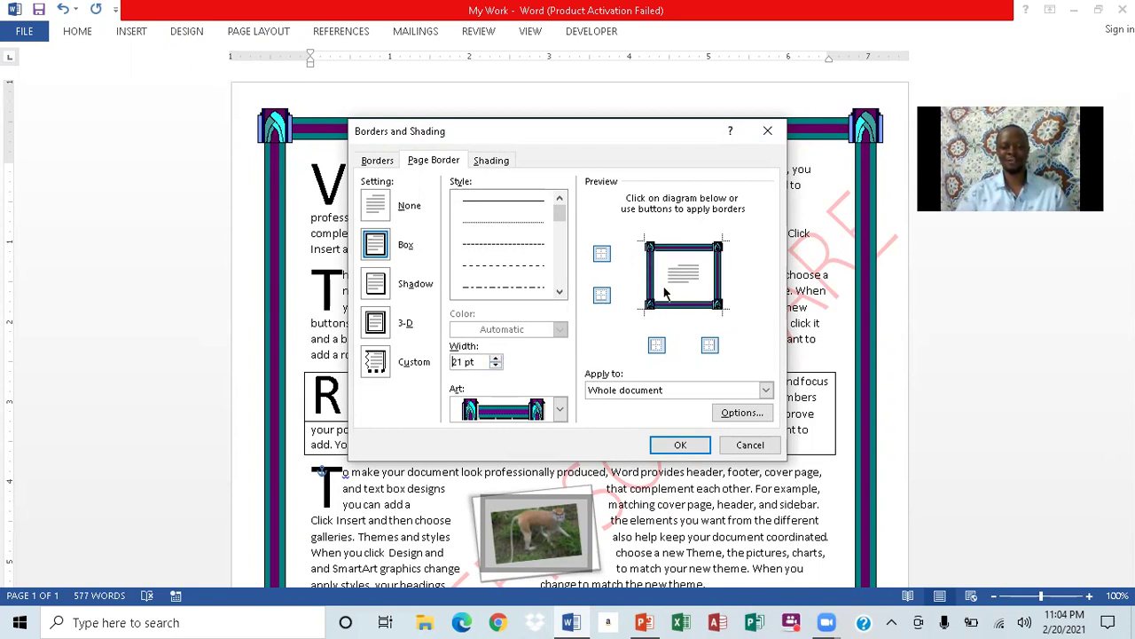
left_click(496, 365)
left_click(496, 366)
left_click(495, 365)
left_click(495, 365)
left_click(496, 365)
left_click(496, 365)
left_click(496, 365)
left_click(496, 366)
left_click(496, 365)
left_click(496, 365)
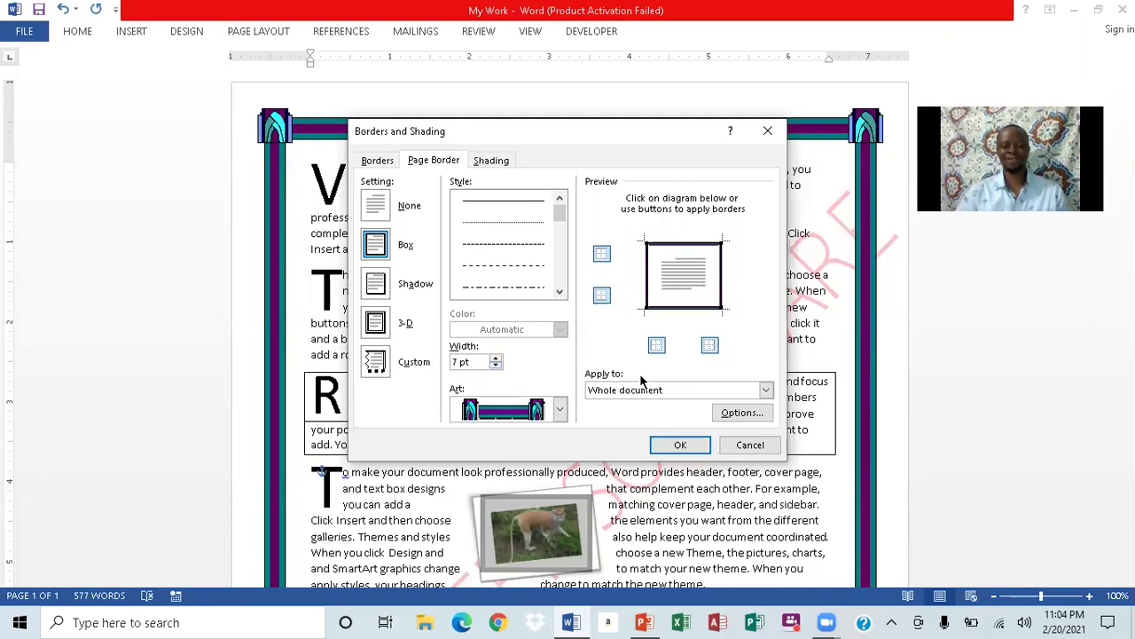
left_click(671, 446)
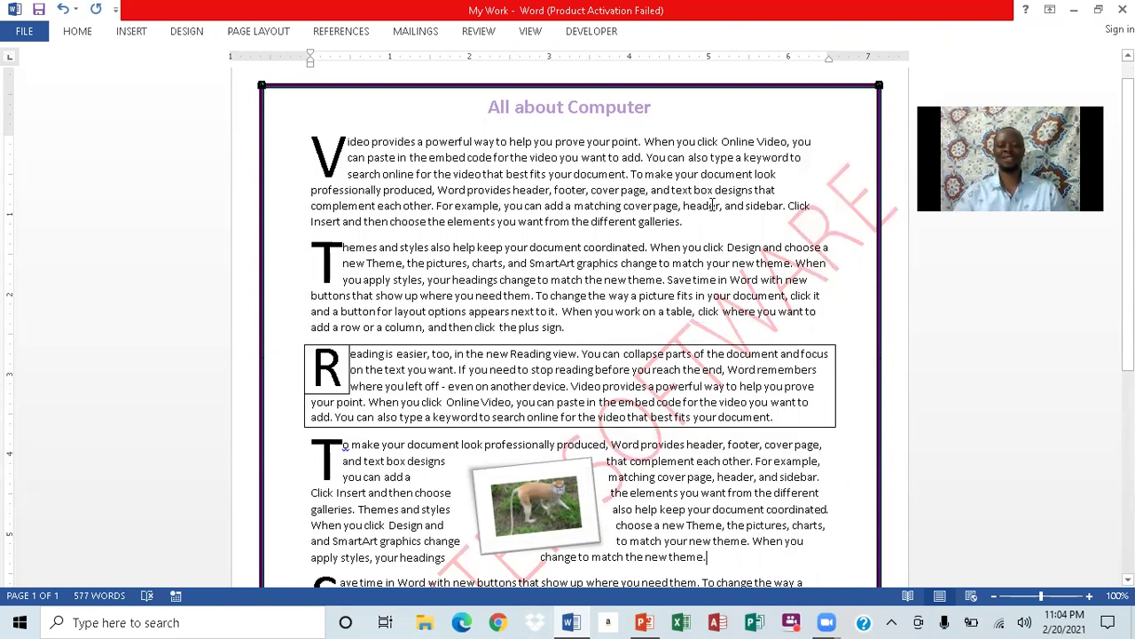
Check the line spacing task on the PowerPoint slide, return to Word and set the first paragraph's line spacing to 1.5
left_click(645, 622)
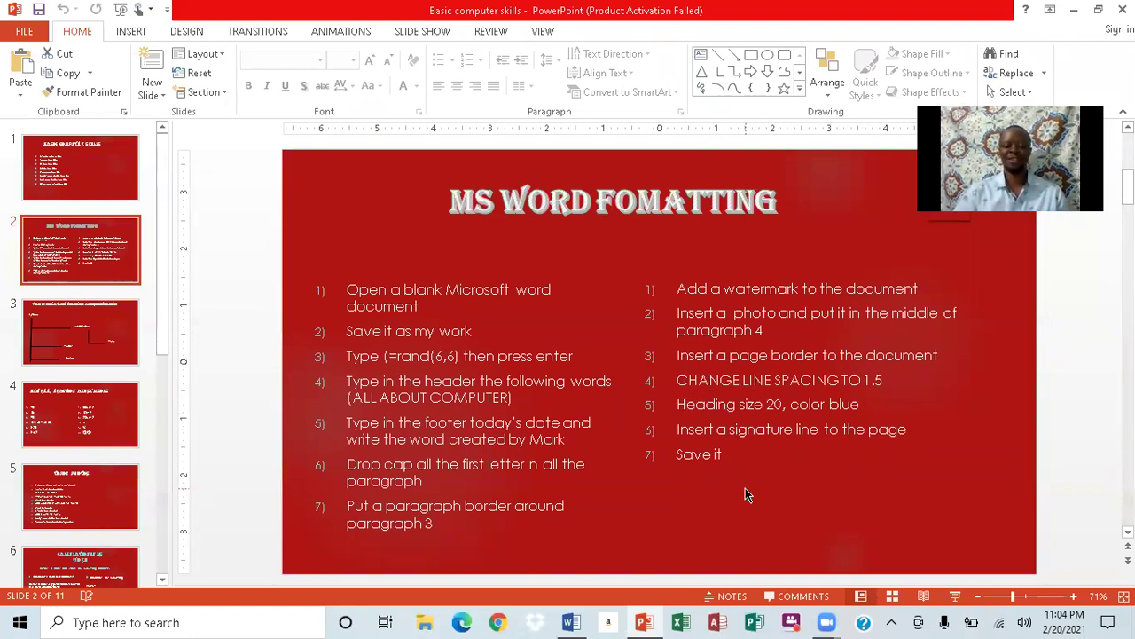
left_click(570, 621)
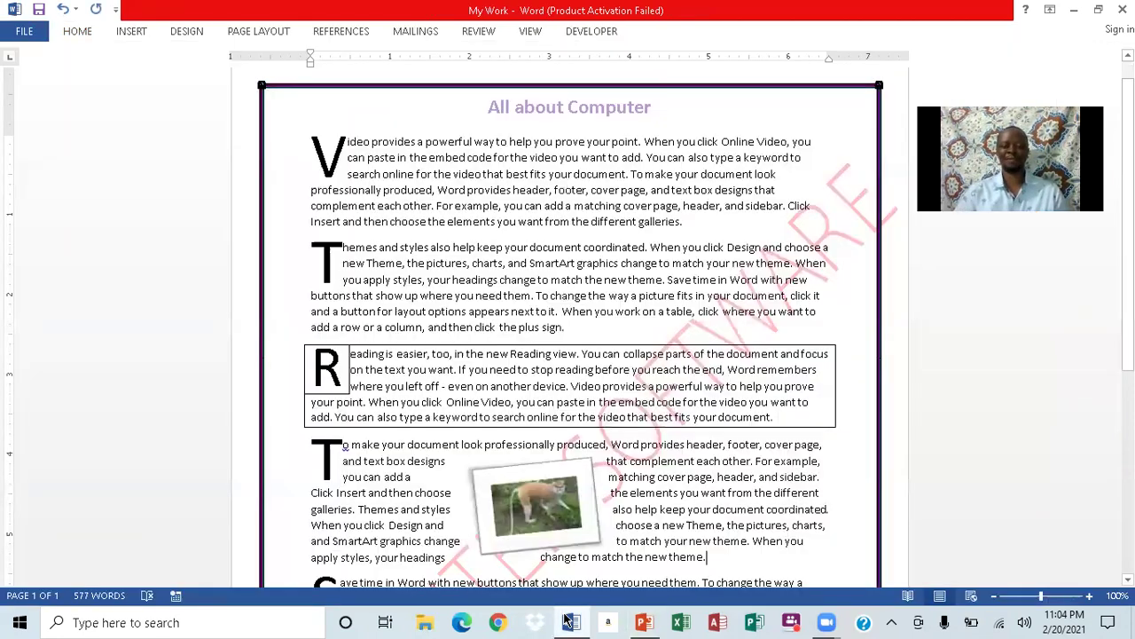
left_click(87, 33)
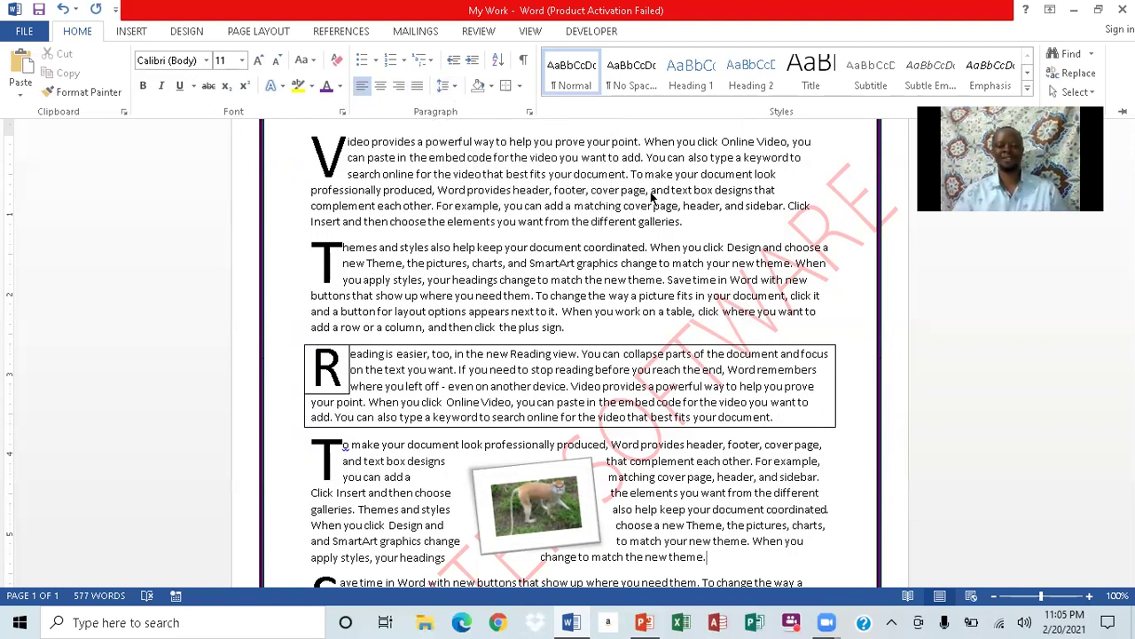
key("ctrl+F1")
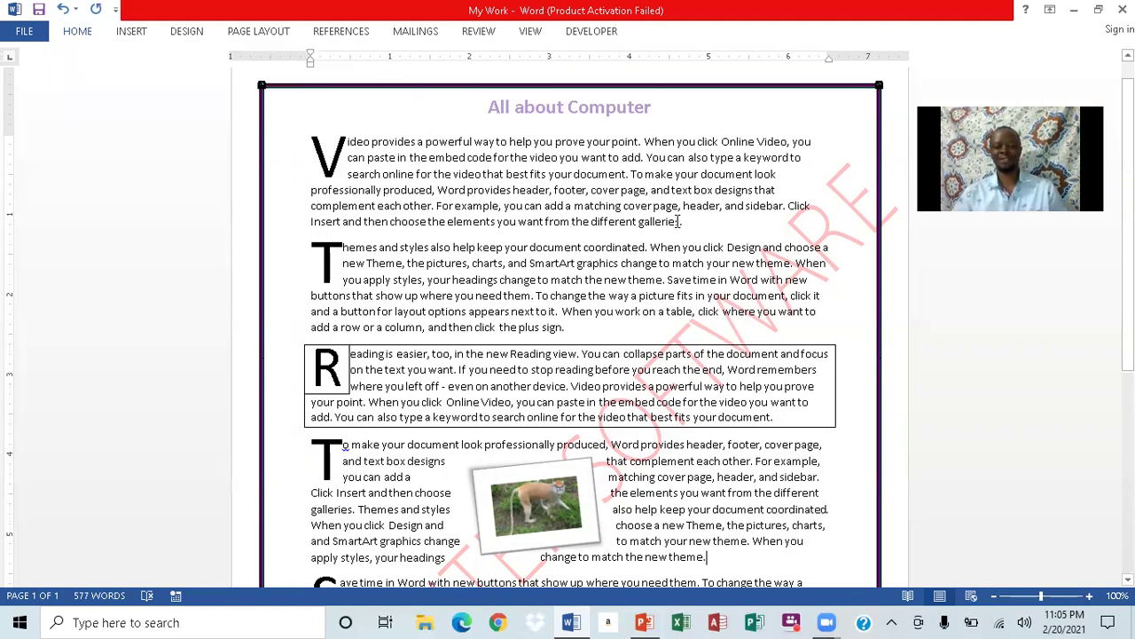
left_click_drag(678, 222, 346, 142)
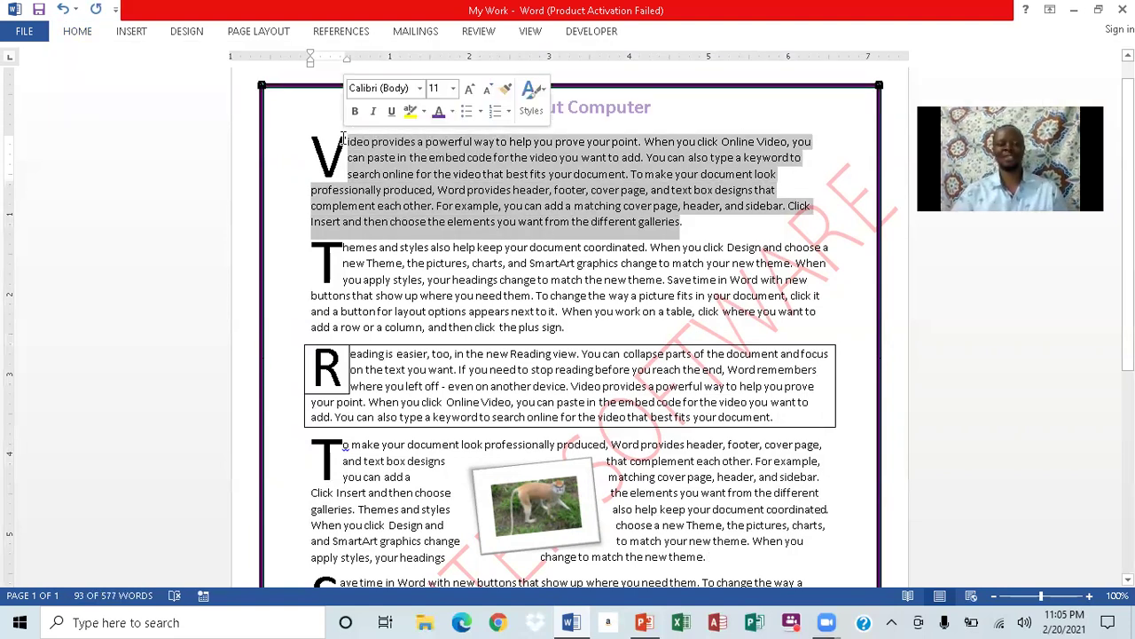
left_click(78, 34)
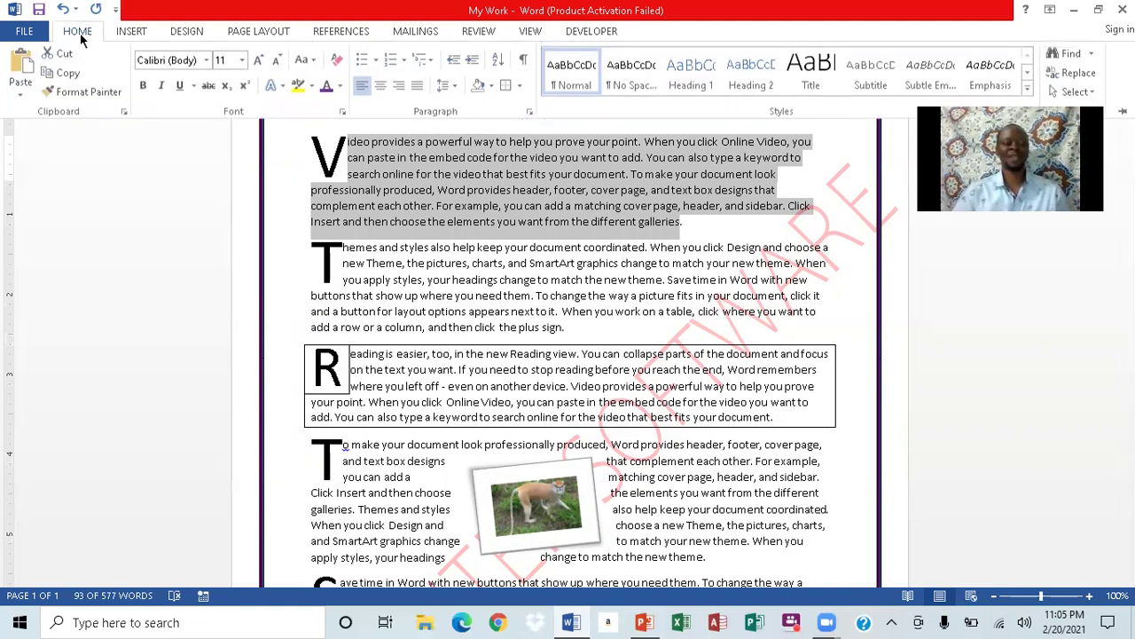
left_click(454, 87)
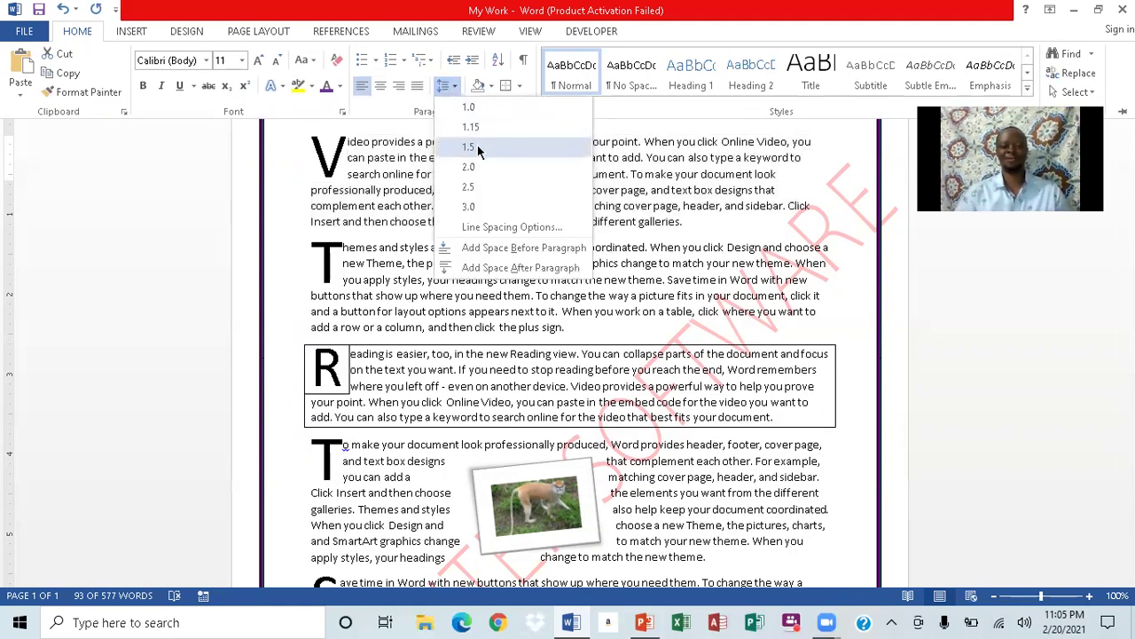
left_click(477, 146)
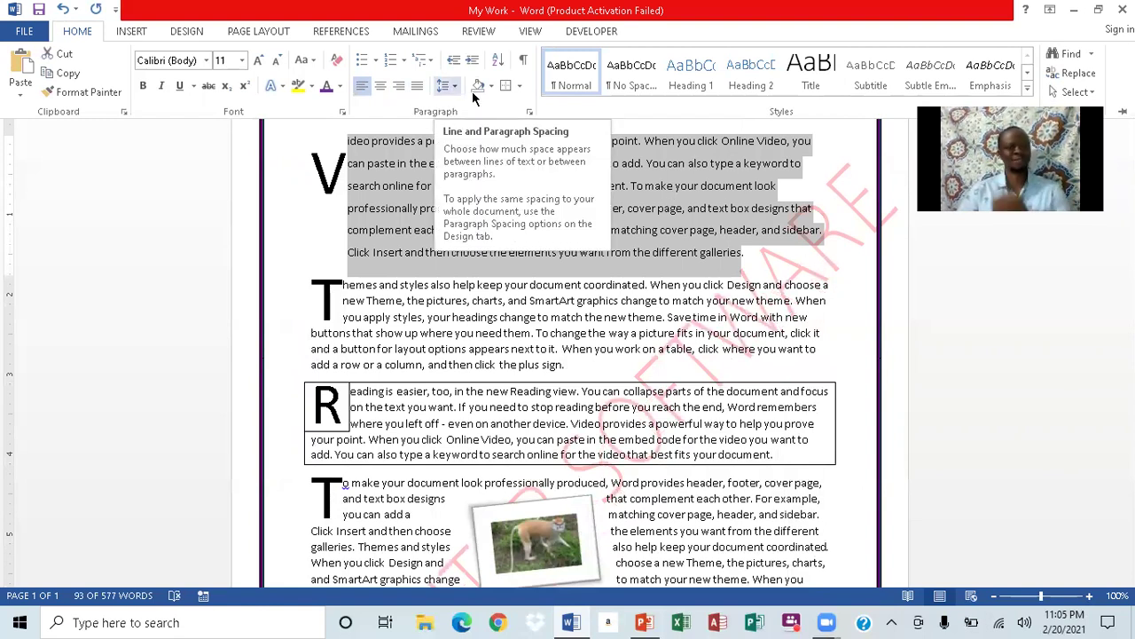
key("ctrl+F1")
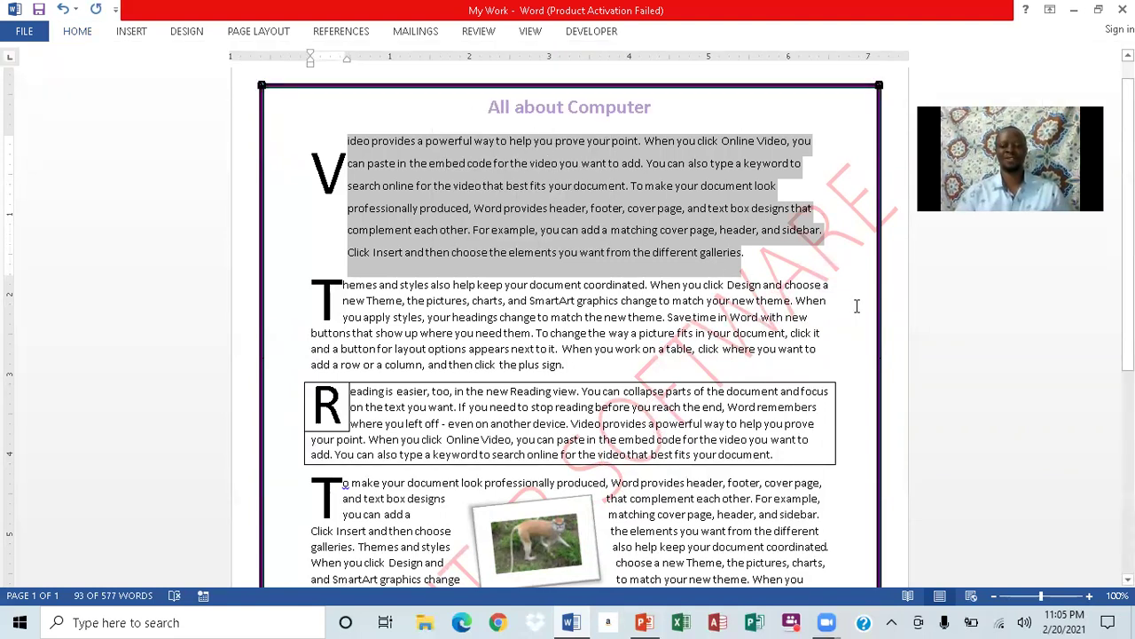
left_click(895, 271)
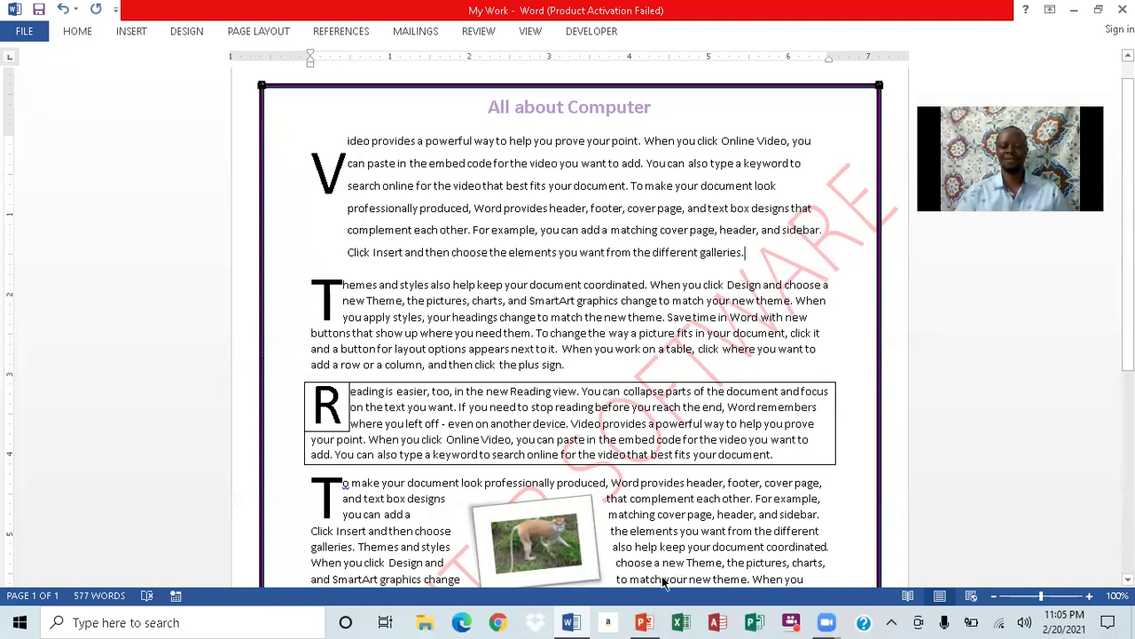
Open the header for editing and set the heading "All about Computer" to font size 20
key("alt+Tab")
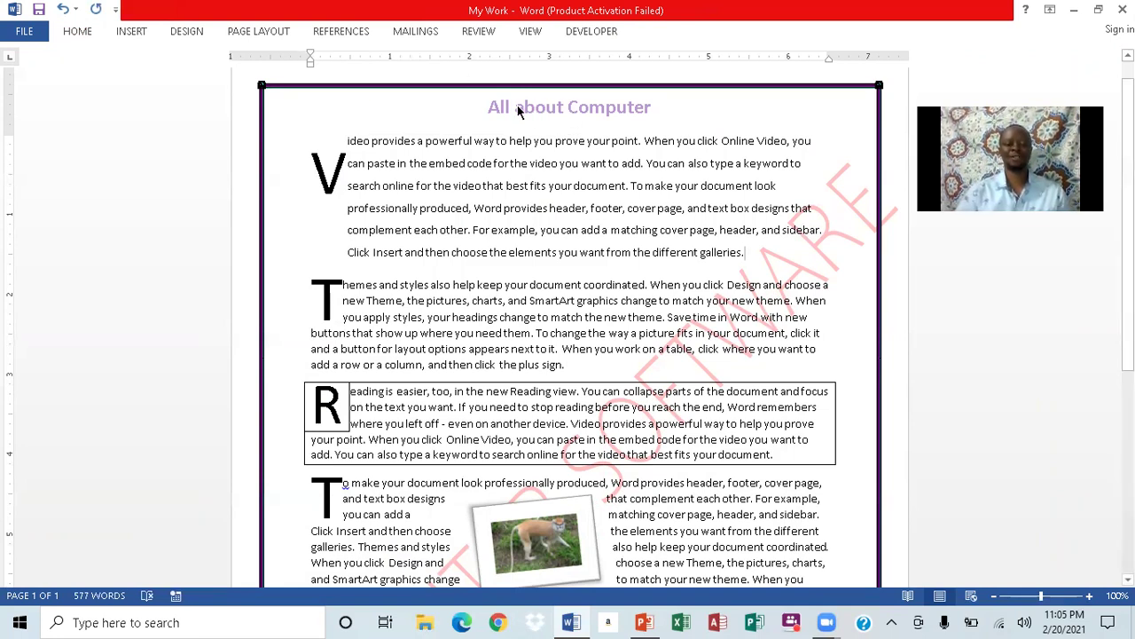
double_click(526, 107)
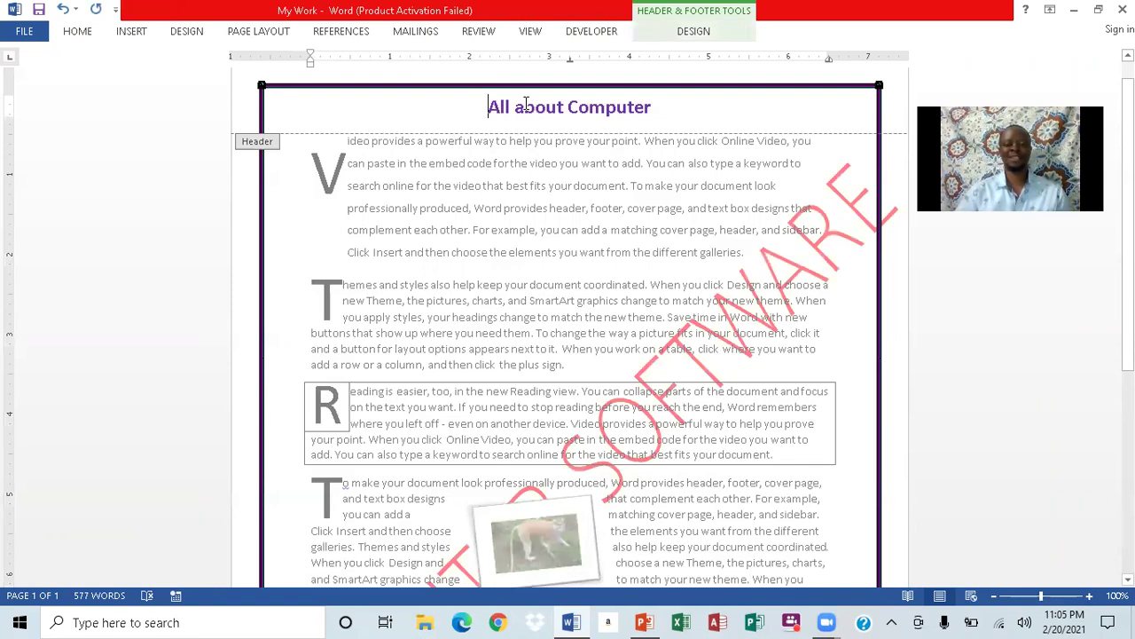
left_click_drag(648, 110, 485, 108)
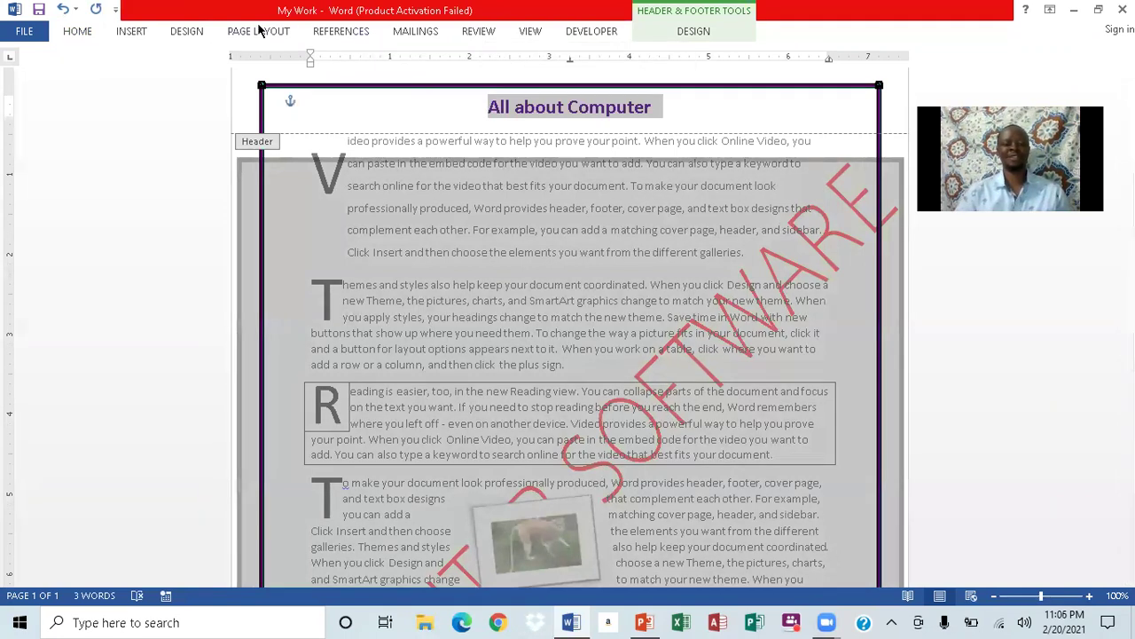
left_click(77, 31)
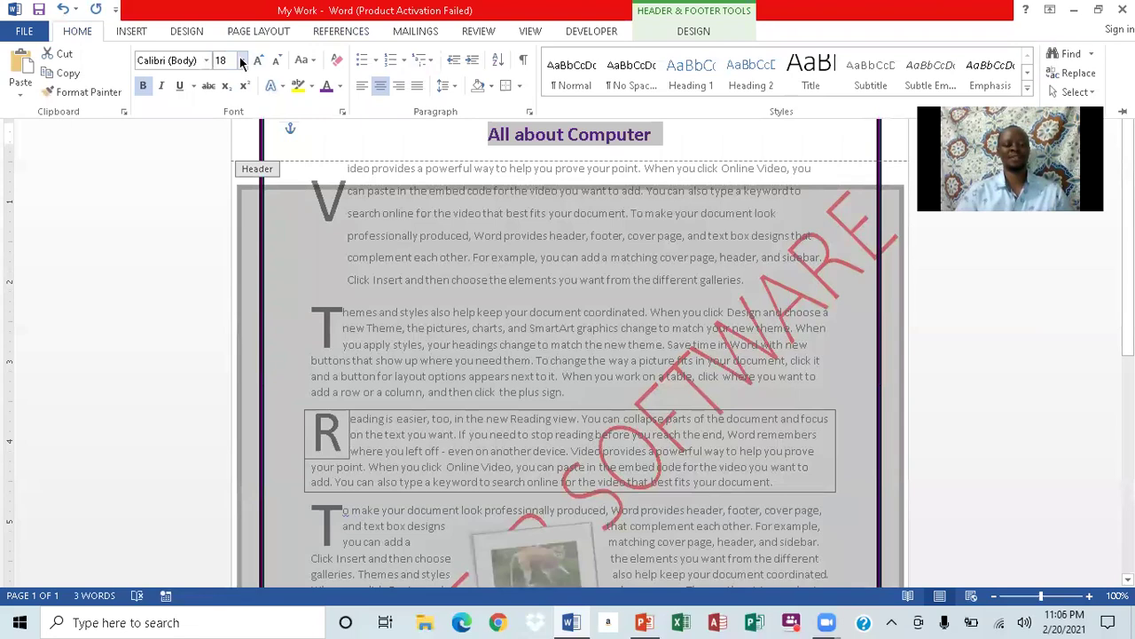
left_click(241, 60)
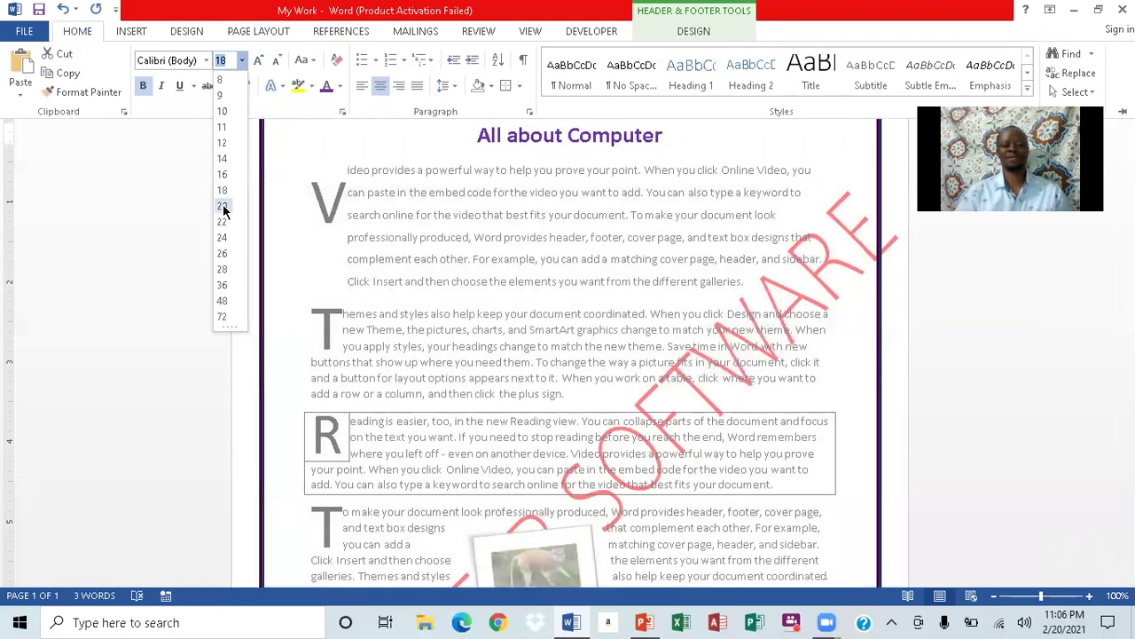
left_click(223, 211)
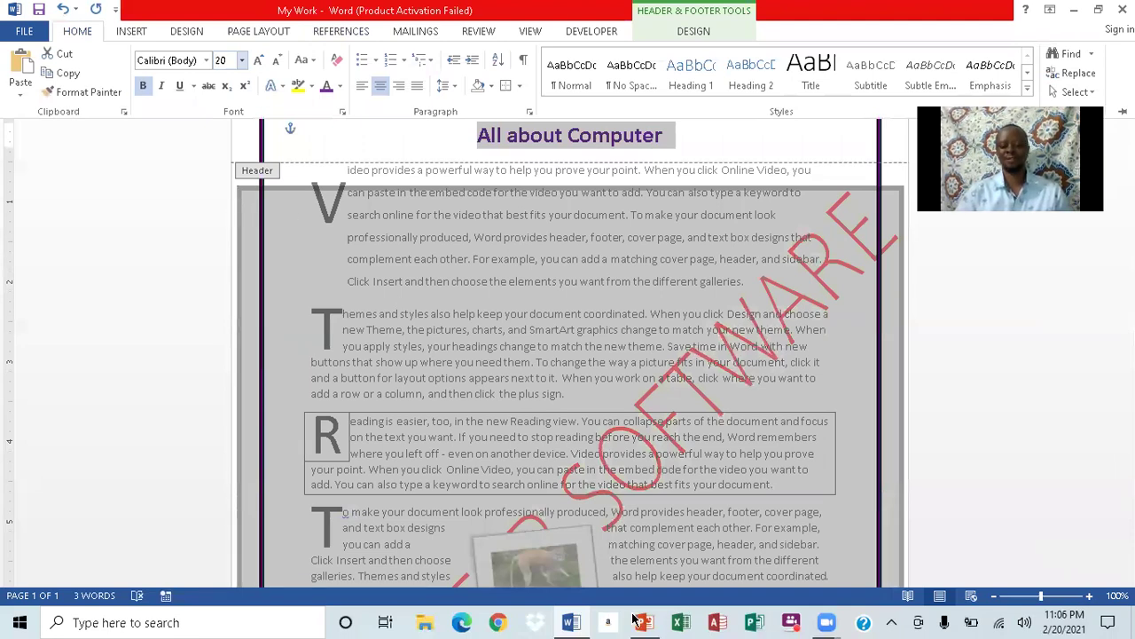
Check the heading task on the PowerPoint slide, return to Word and close the header
mouse_move(645, 621)
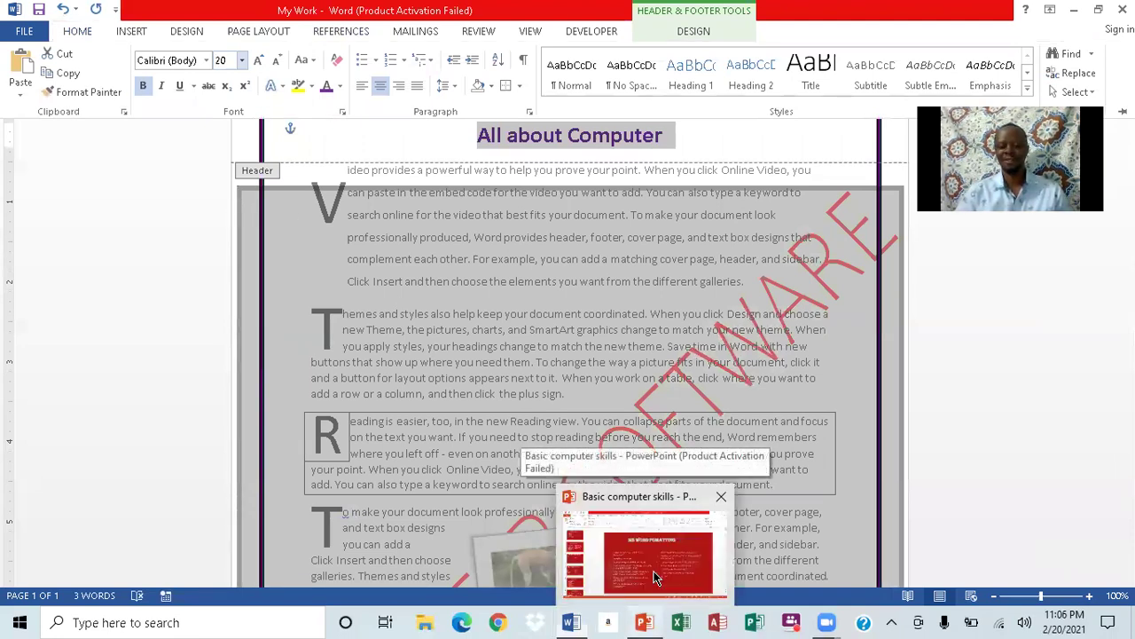
left_click(656, 578)
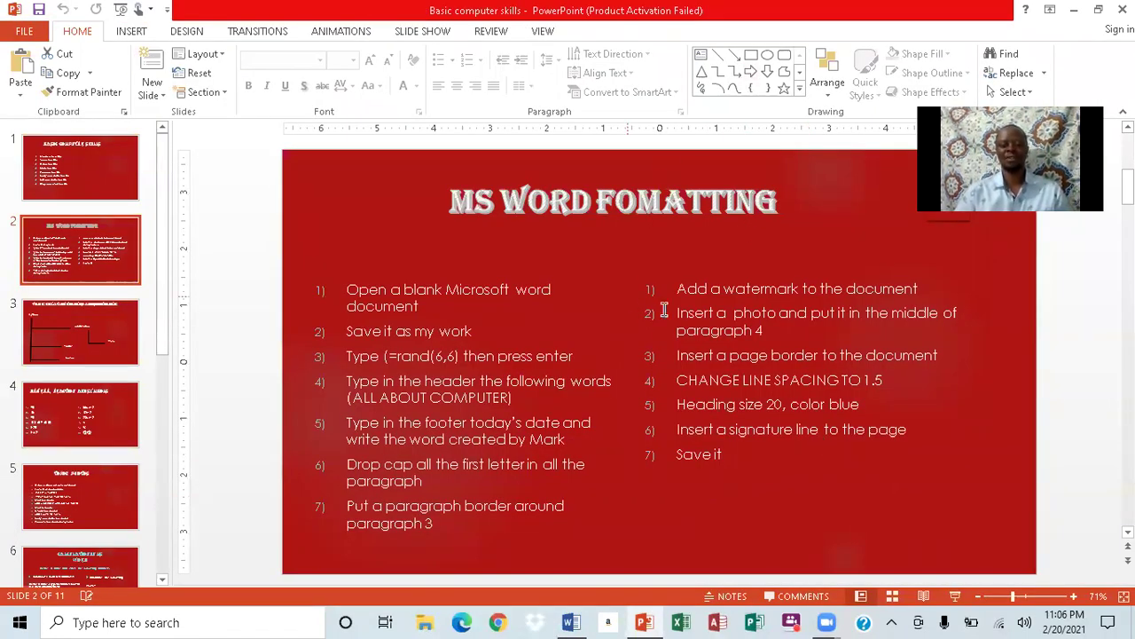
left_click(574, 621)
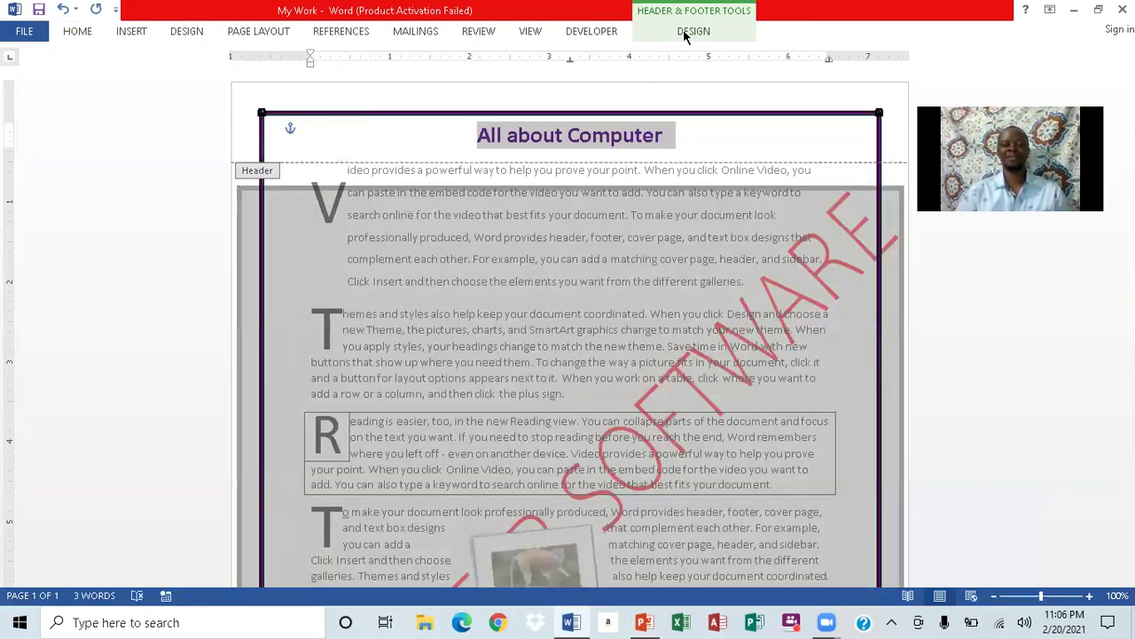
left_click(684, 34)
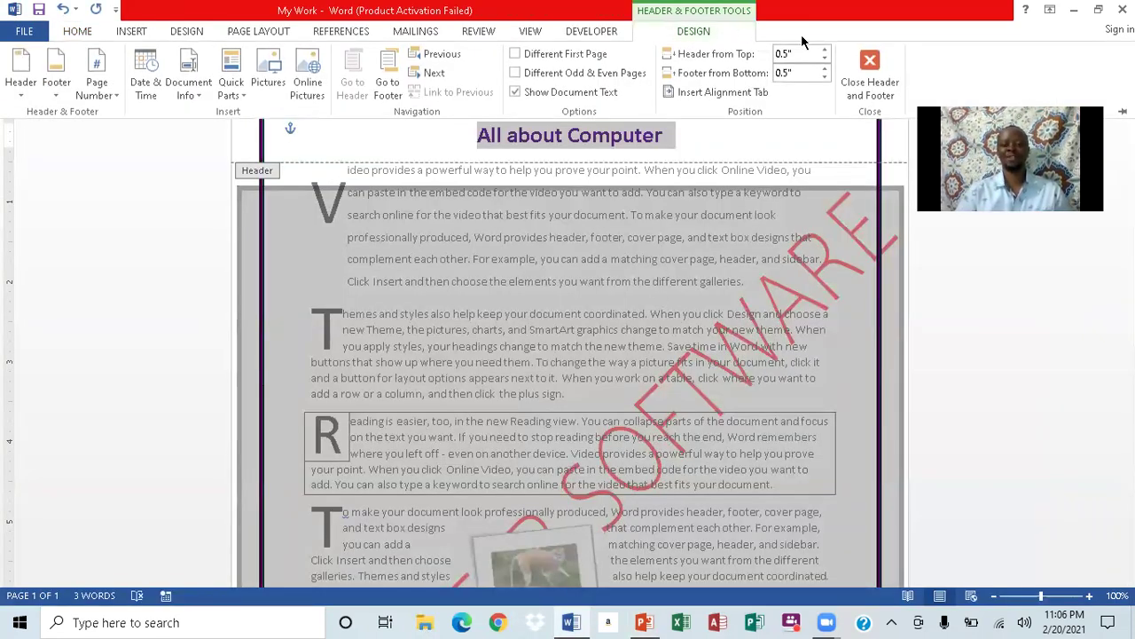
left_click(869, 70)
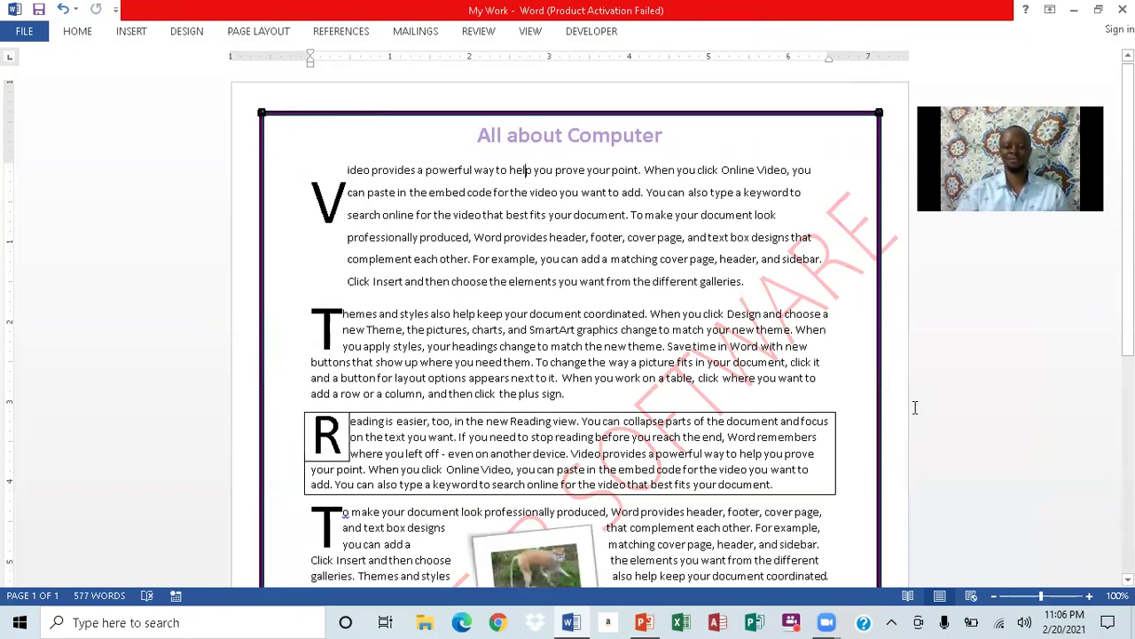
Check the signature task on the PowerPoint slide, return to Word and insert a Microsoft Office signature line with the signer's name and title C.E.O
left_click(645, 621)
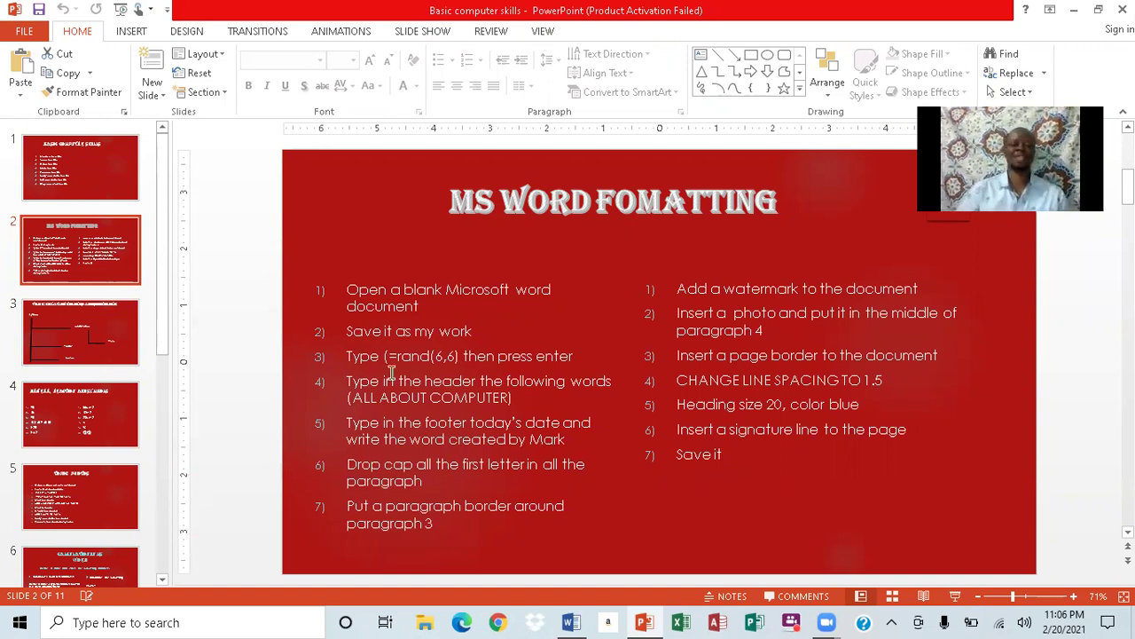
key("alt+Tab")
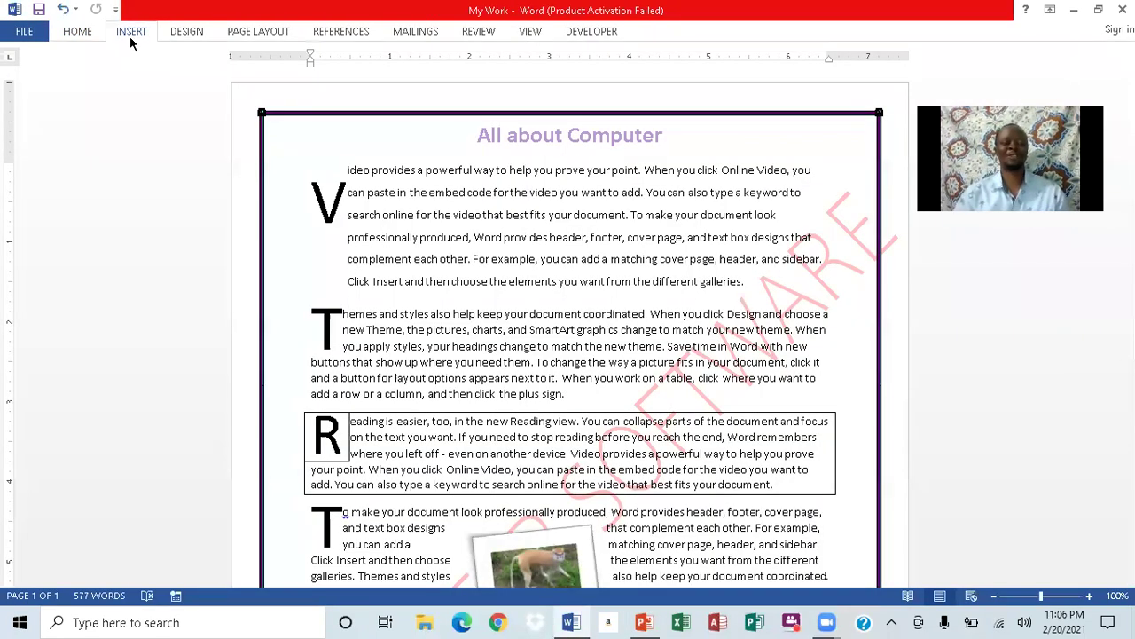
left_click(129, 34)
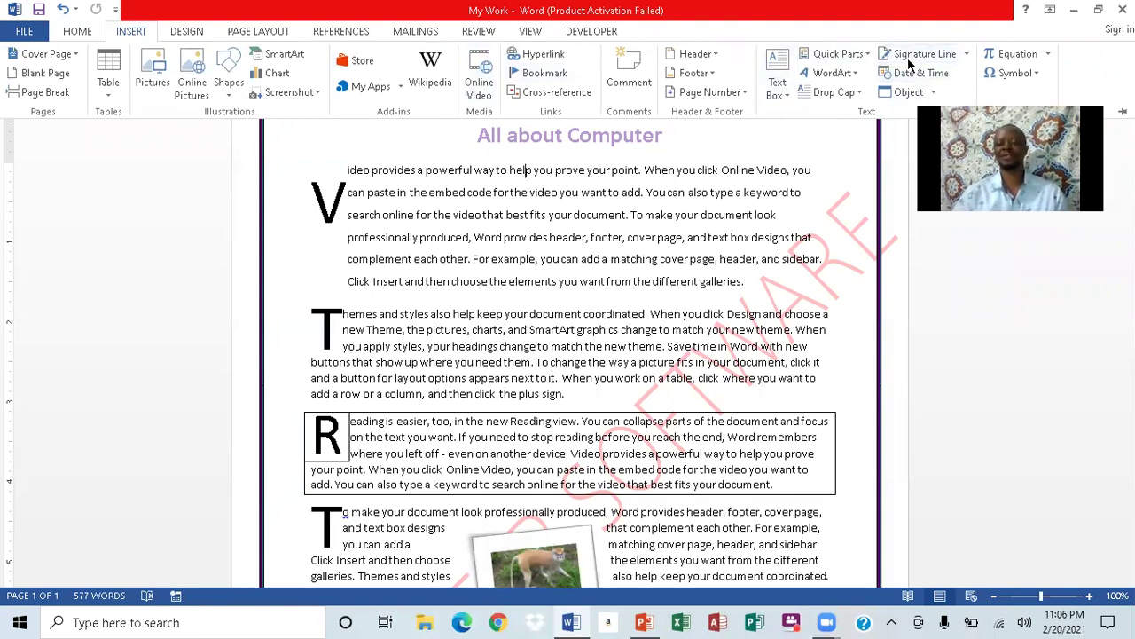
left_click(967, 55)
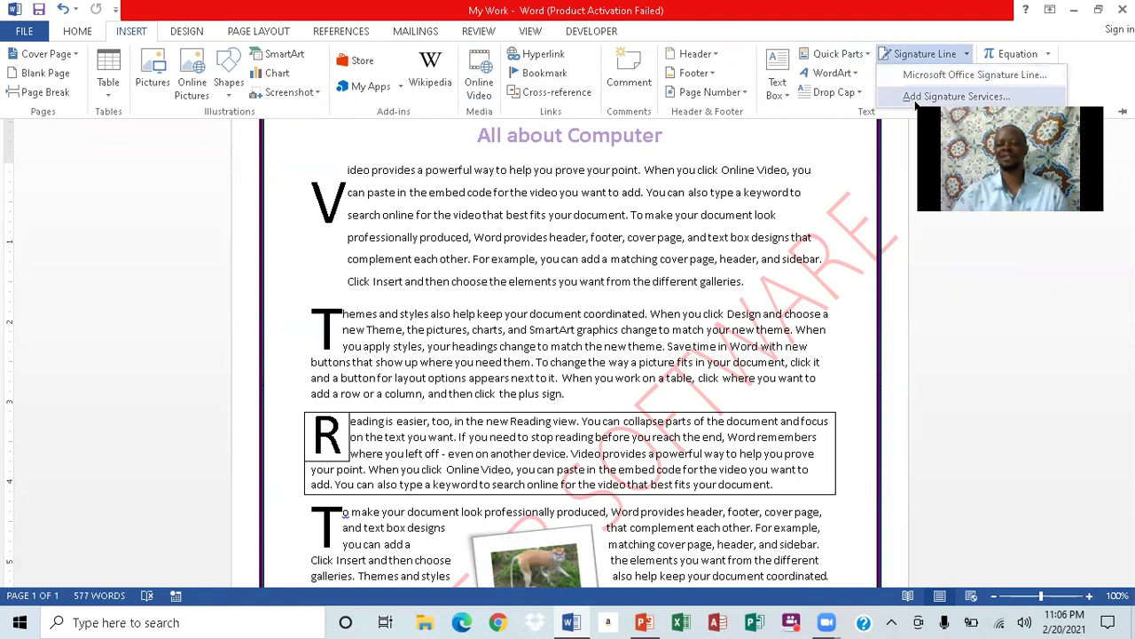
left_click(964, 77)
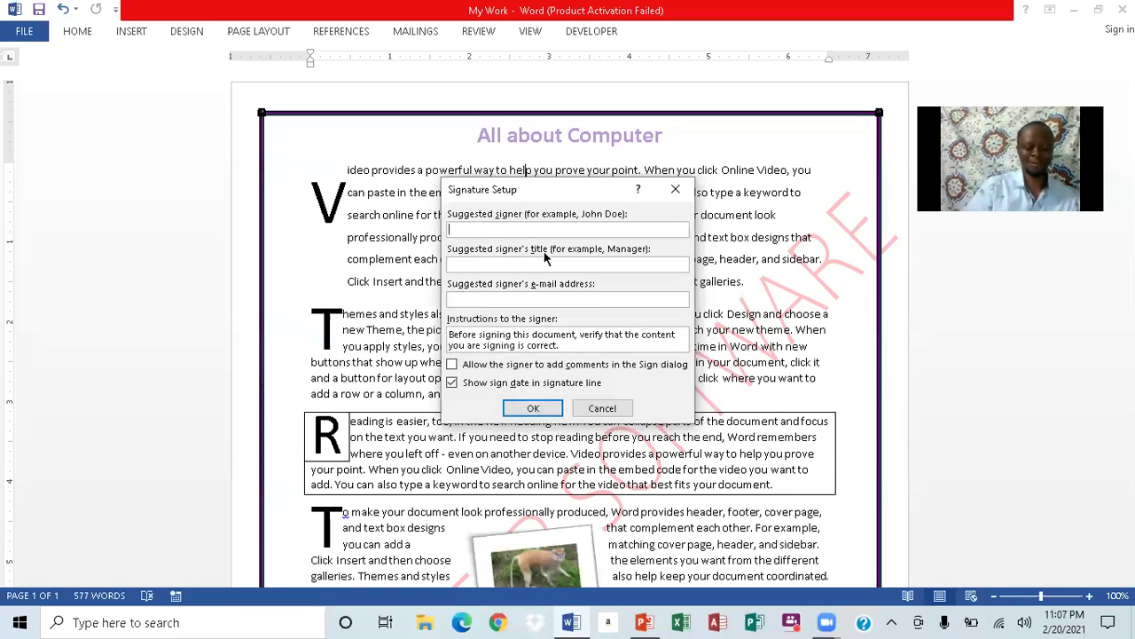
type("MR. BROWN")
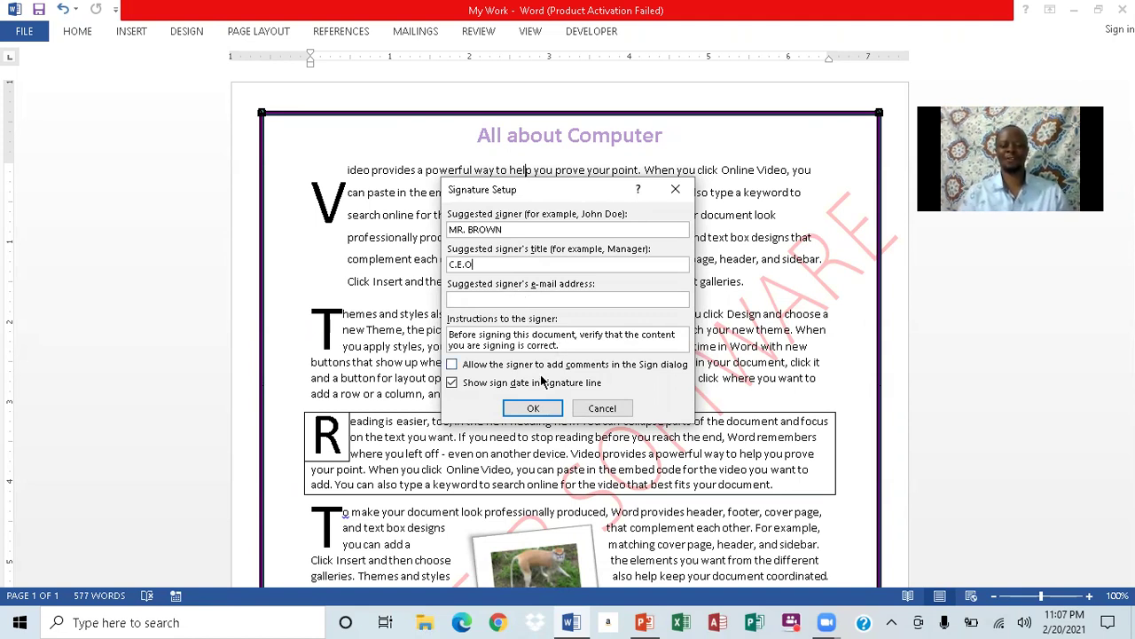
left_click(533, 410)
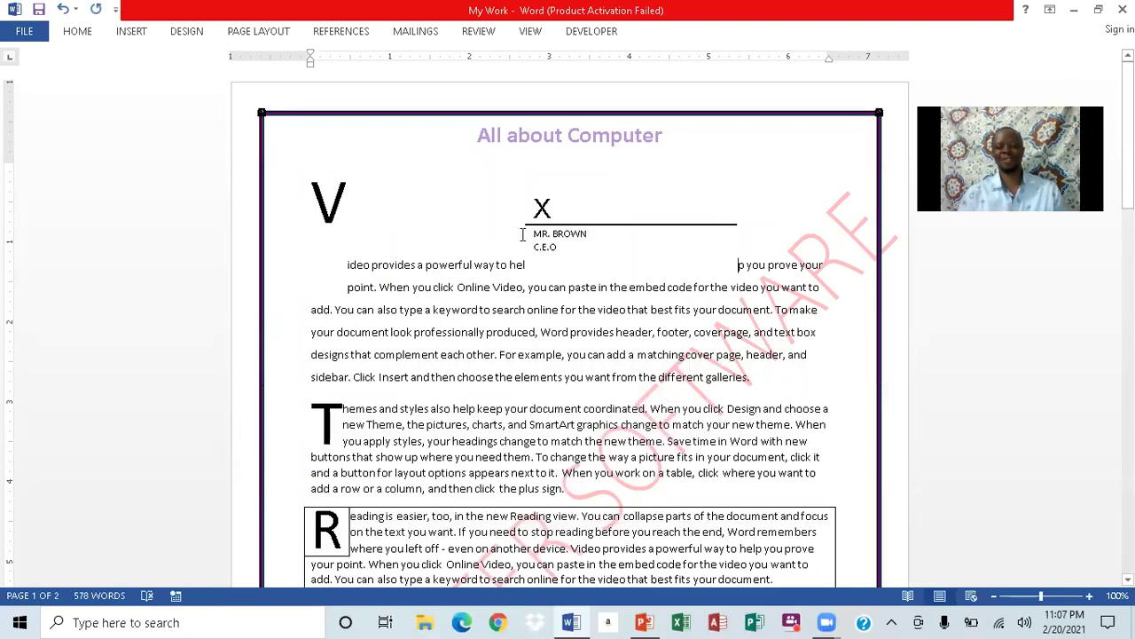
Position the signature line in the bottom-left of the page with text wrapping and review its placement in the document
left_click(612, 228)
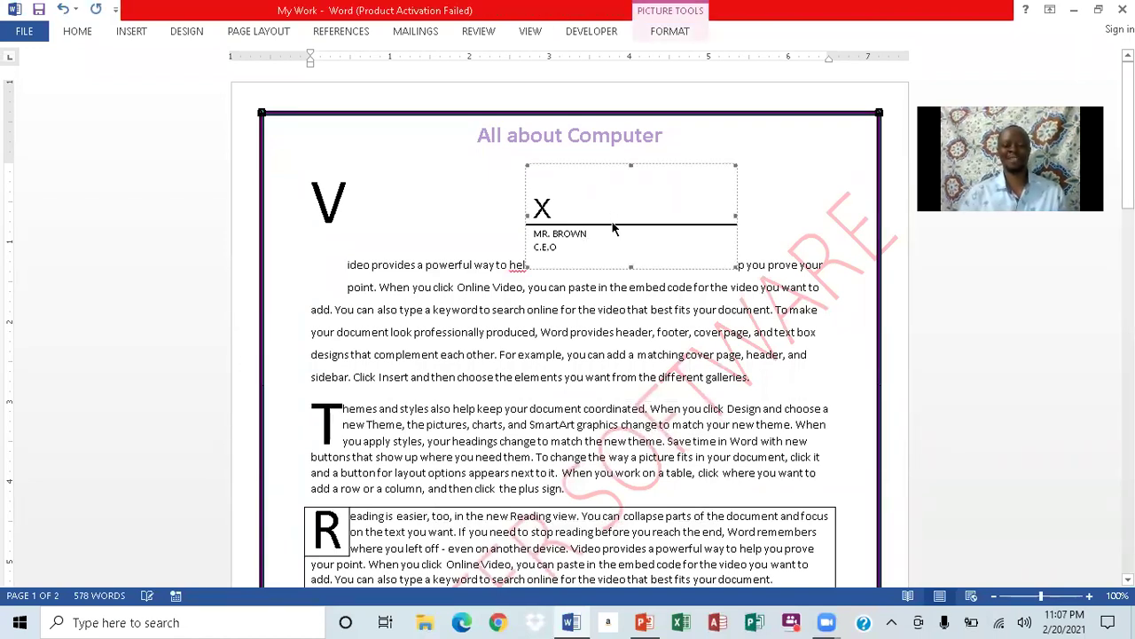
left_click(669, 31)
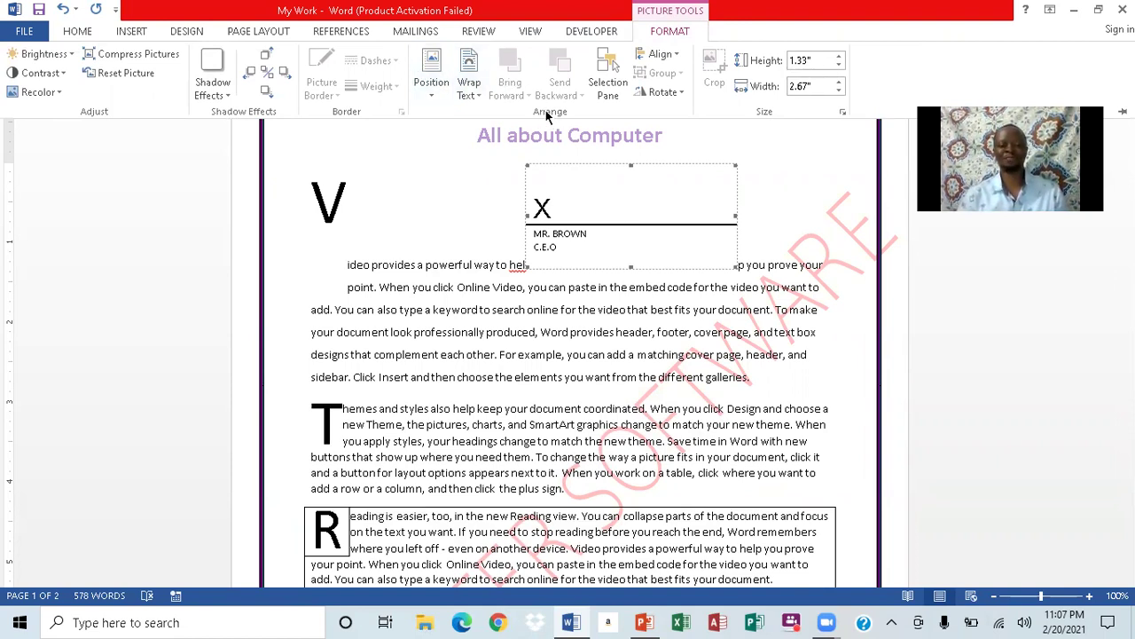
left_click(431, 94)
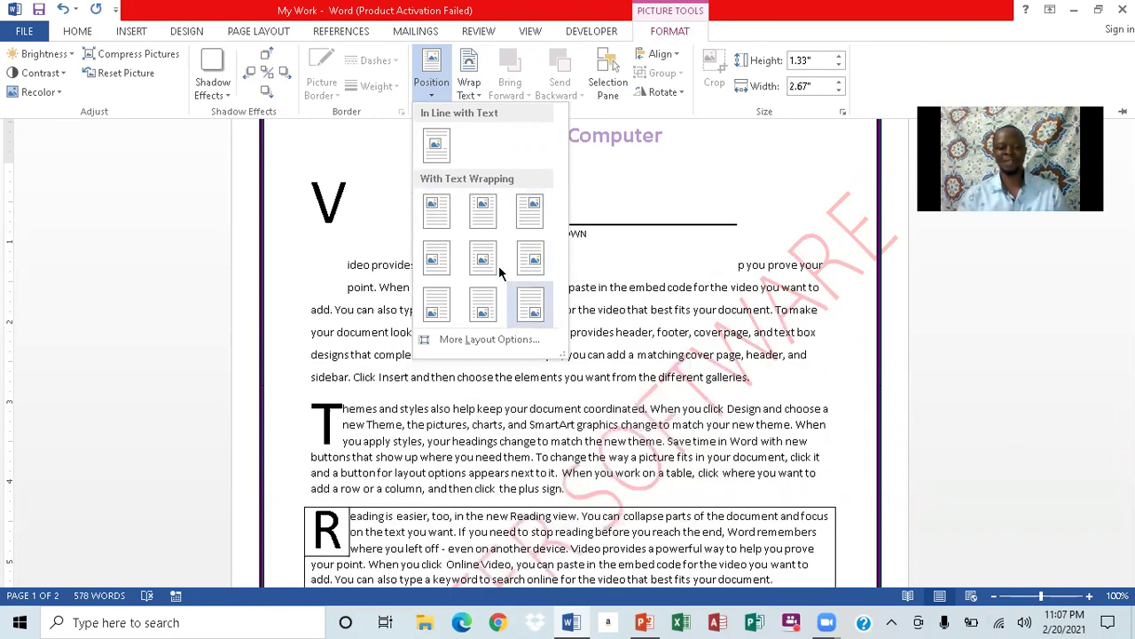
left_click(437, 310)
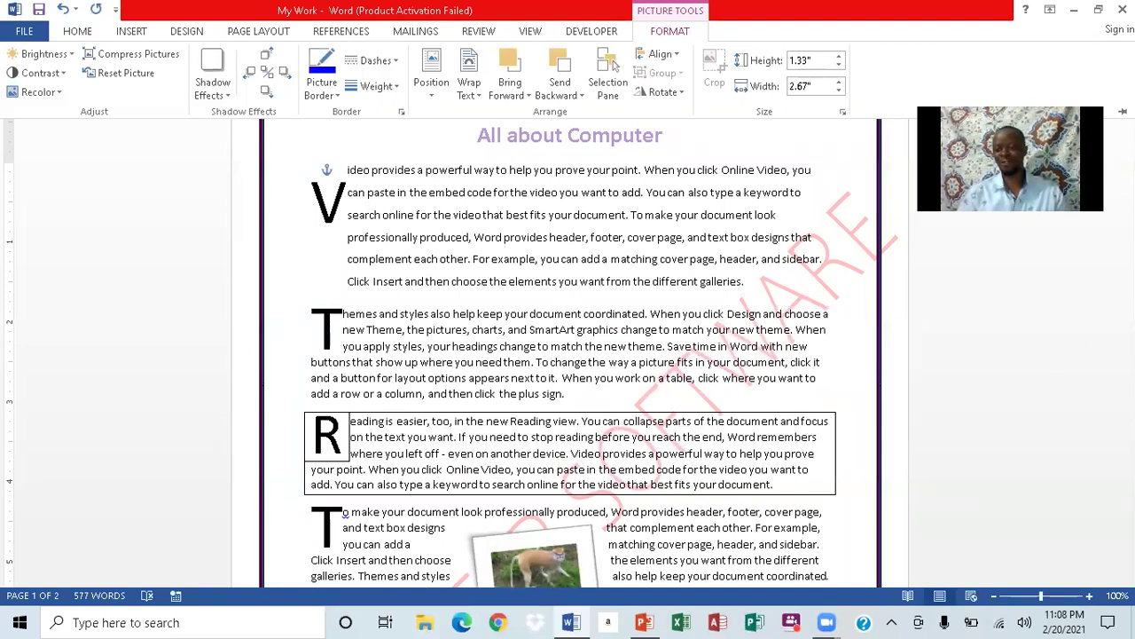
scroll(785, 177, "down", 10)
left_click(1127, 225)
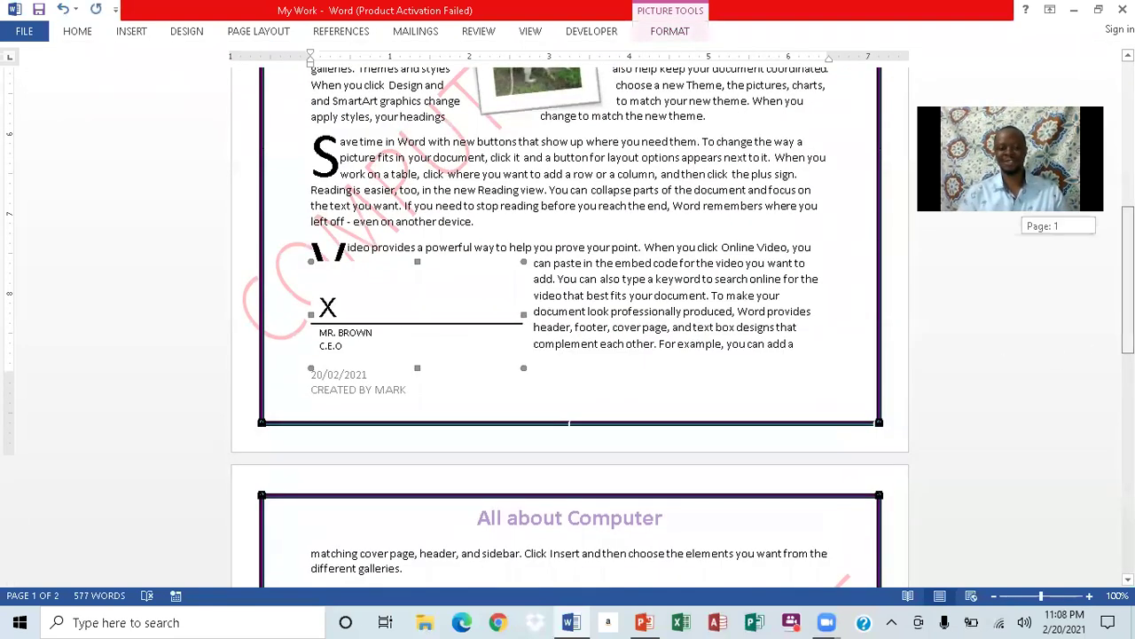
mouse_move(1128, 227)
left_mouse_down()
mouse_move(1127, 300)
mouse_move(1127, 254)
left_mouse_up()
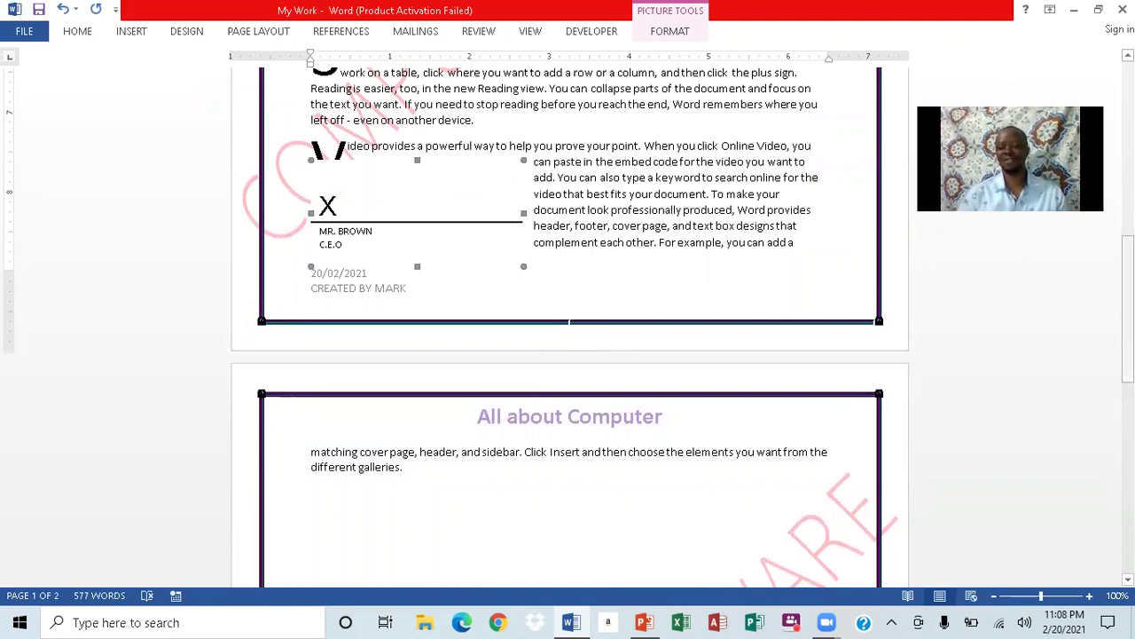
left_click_drag(1127, 309, 1068, 7)
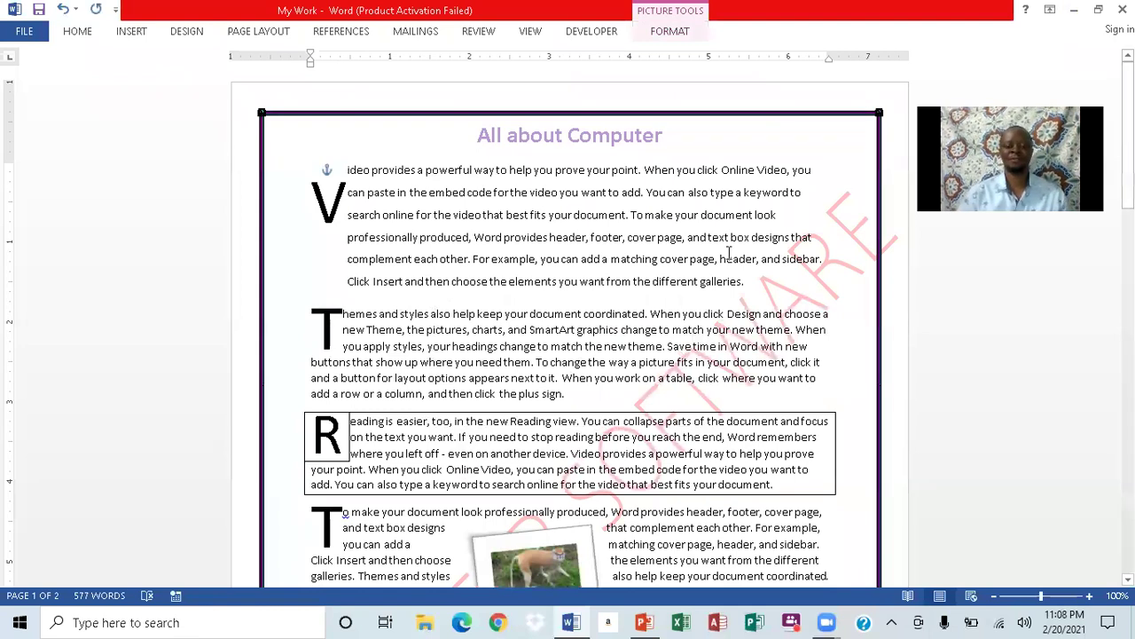
Check the final task on the PowerPoint slide, return to Word and save the document
left_click(645, 621)
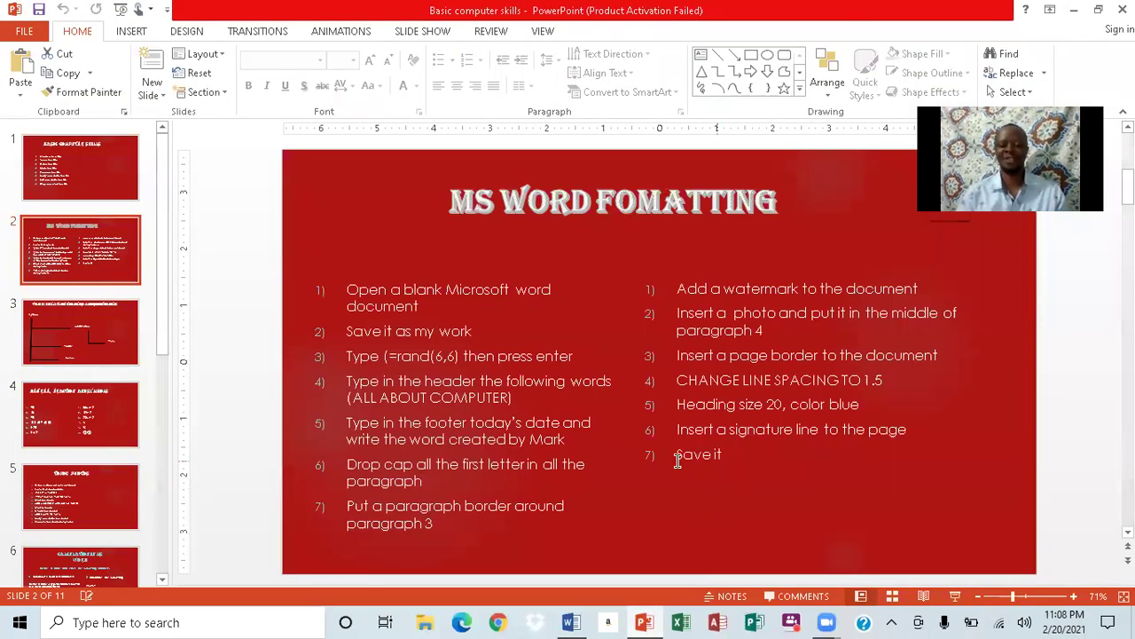
left_click(570, 622)
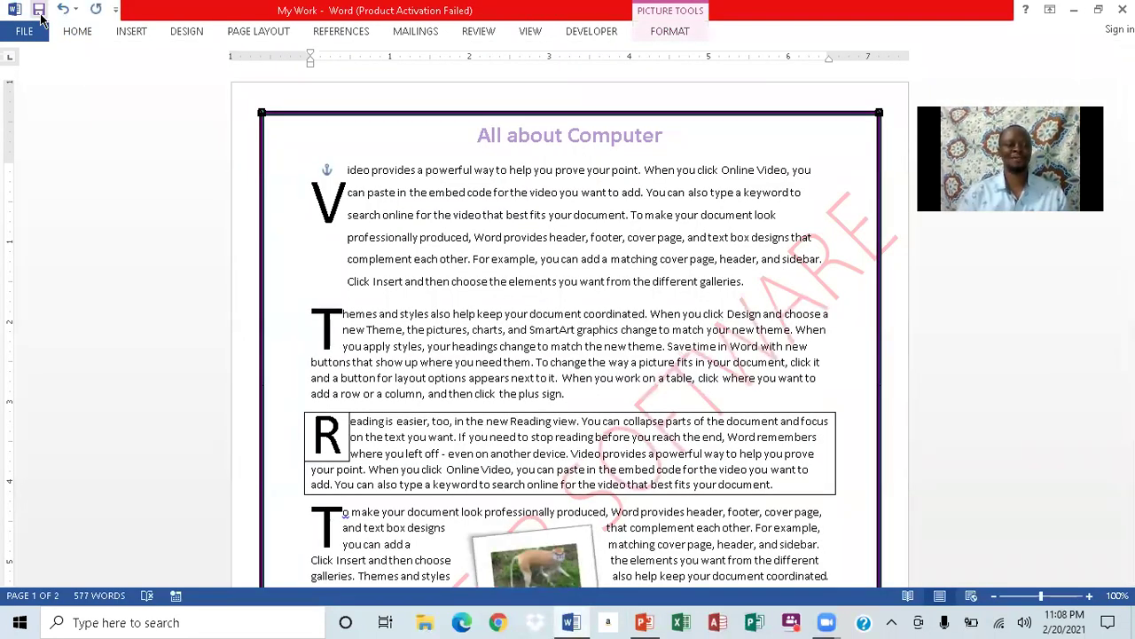
left_click(39, 10)
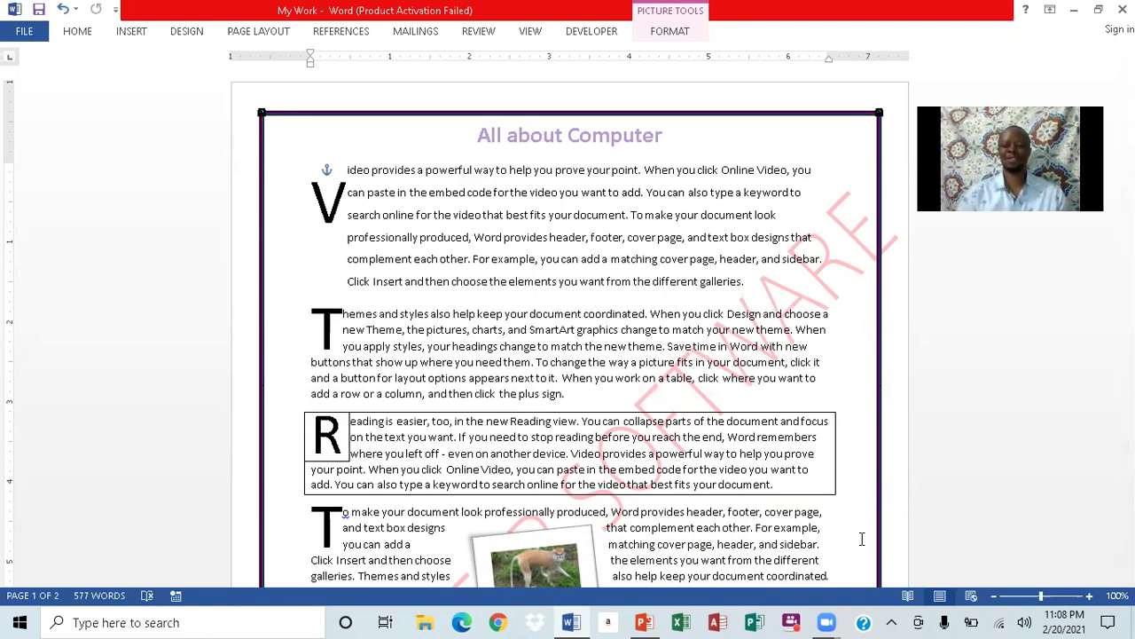
mouse_move(825, 622)
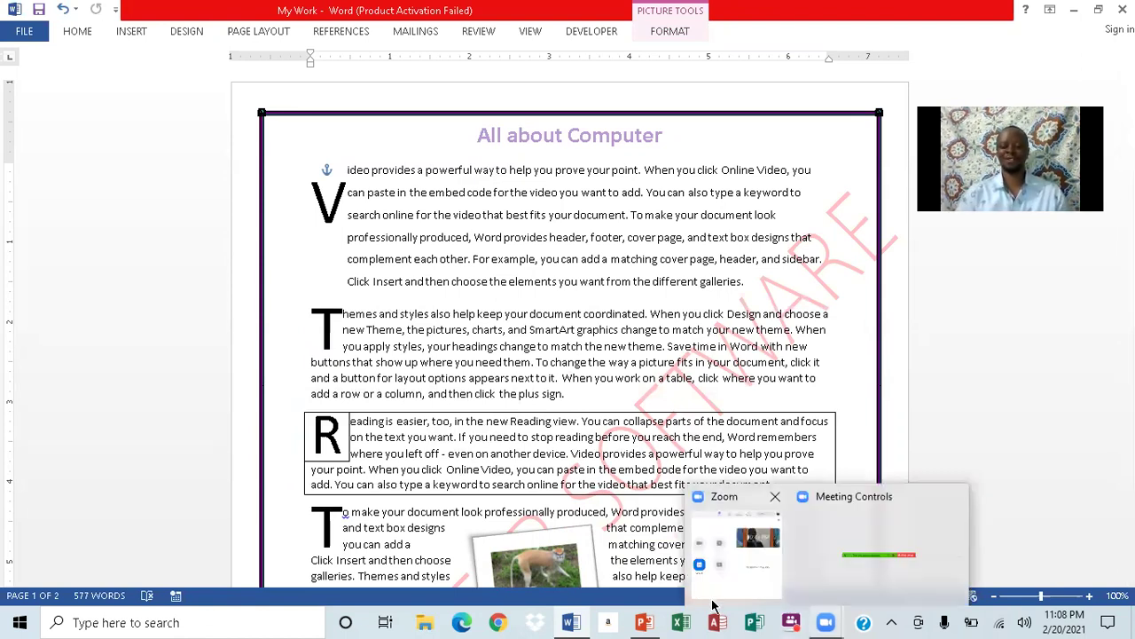